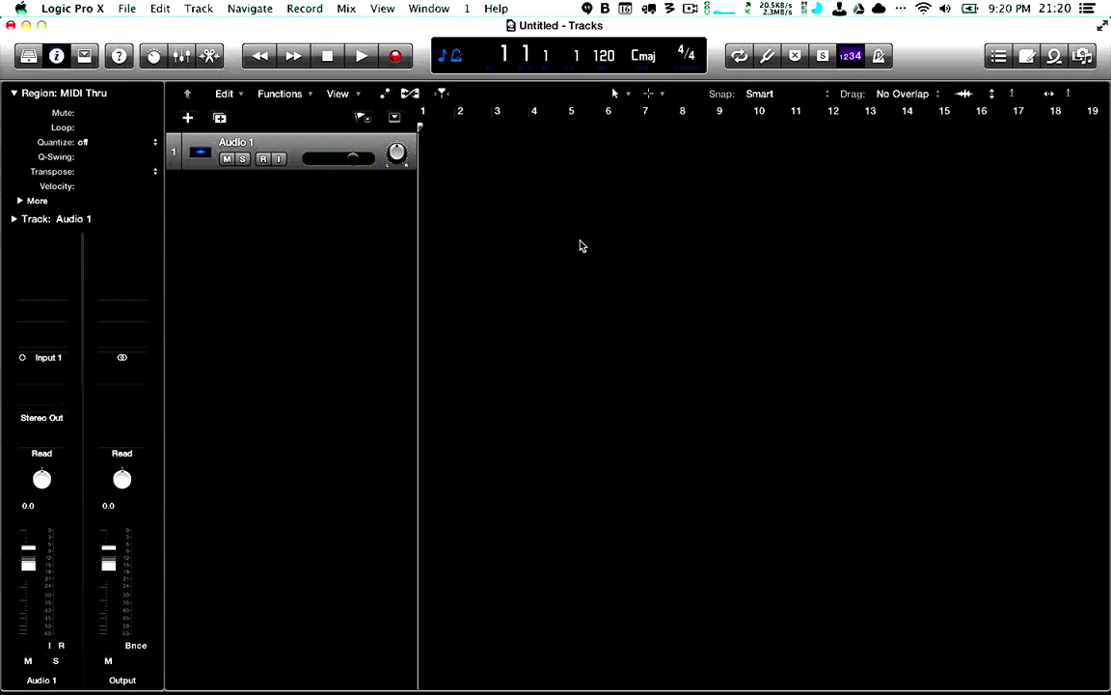
# - Set the project tempo to 145 bpm
pyautogui.doubleClick(603, 56)
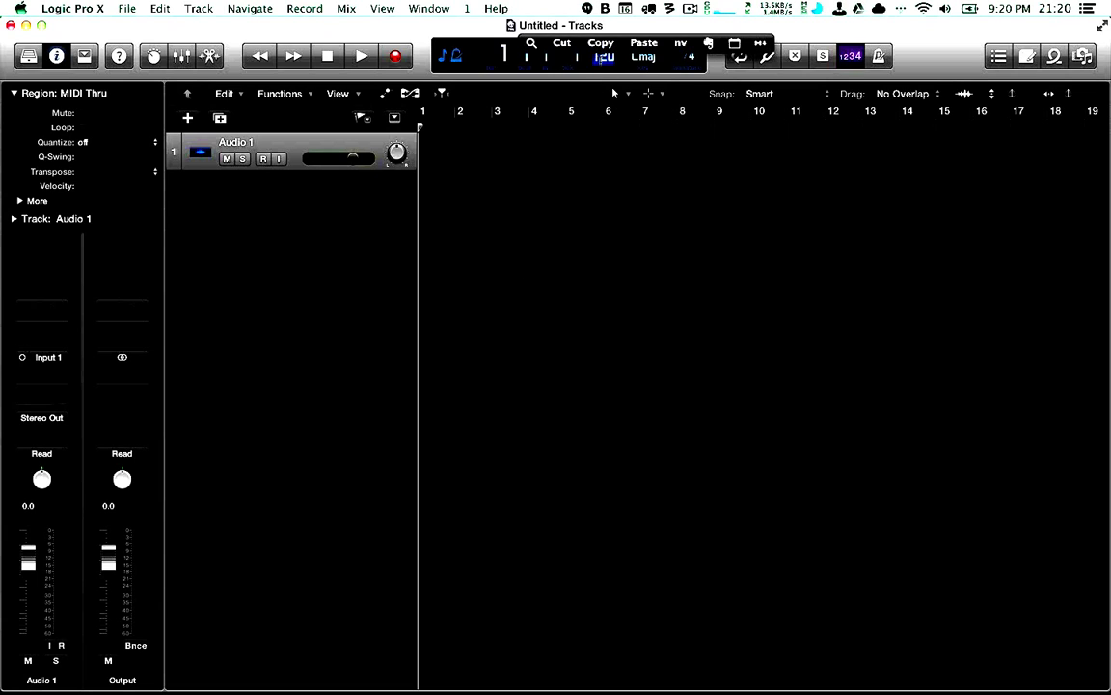
pyautogui.write('145')
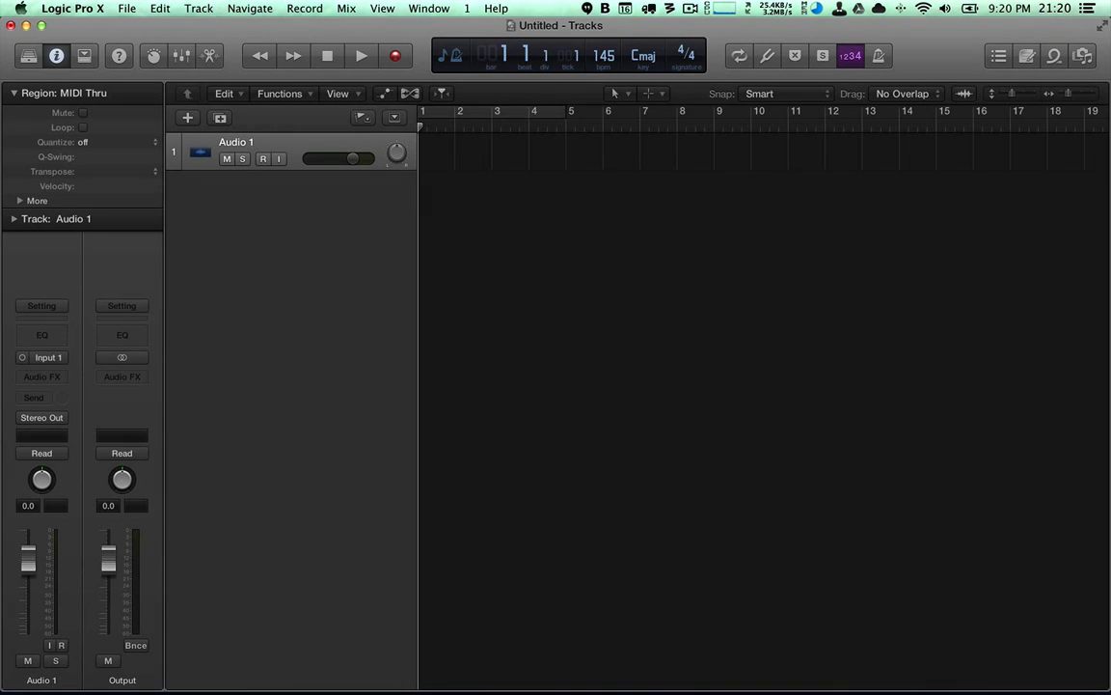
# - Switch to Finder, show the Downloads folder in a new tab and select the Major Lazer MP3
pyautogui.press('super+Tab')
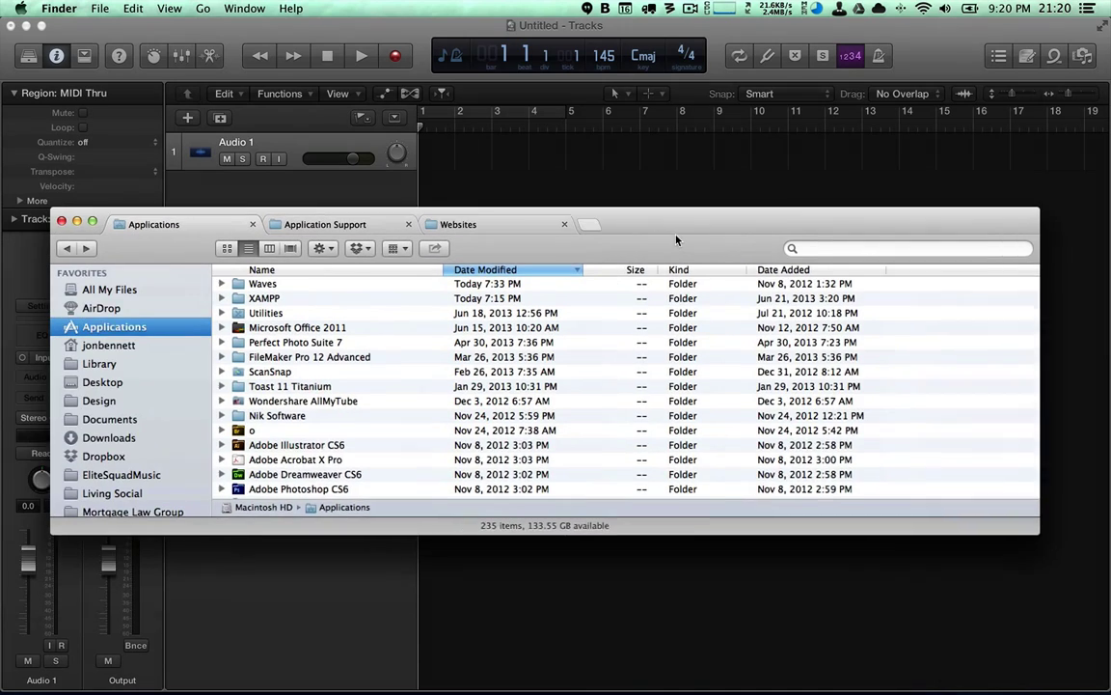
pyautogui.click(604, 223)
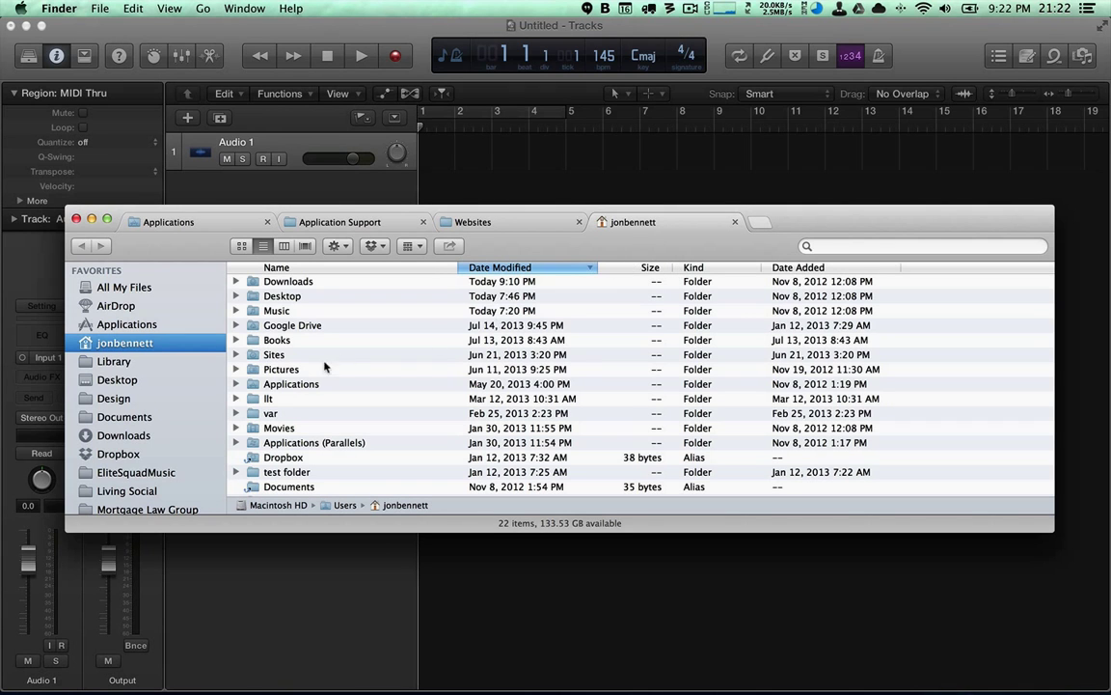
pyautogui.click(143, 436)
pyautogui.scroll(-20, 550, 417)
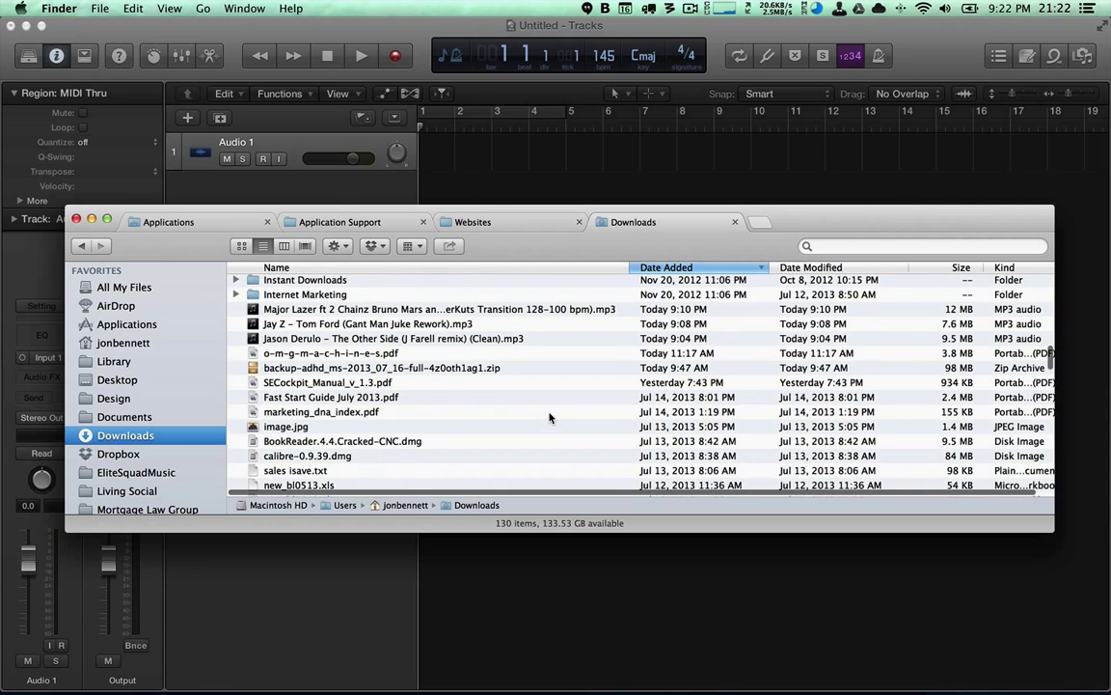
pyautogui.click(372, 308)
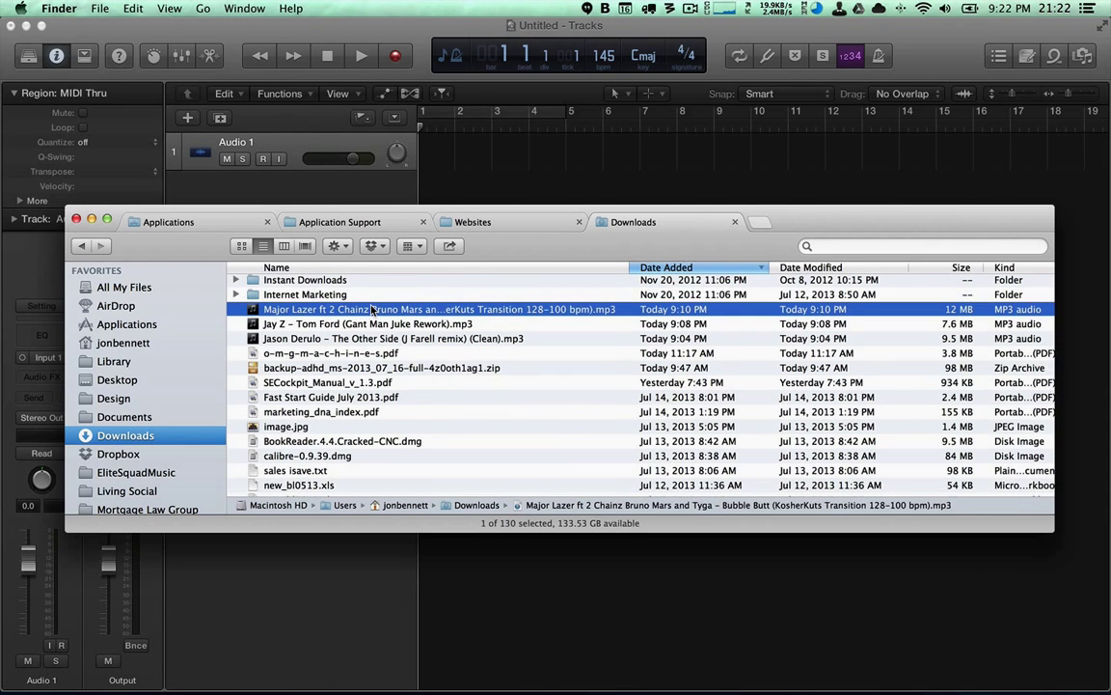
# - Launch Mixed In Key 5 and move its window fully into view
pyautogui.hotkey('alt', 'space')
pyautogui.write('mi')
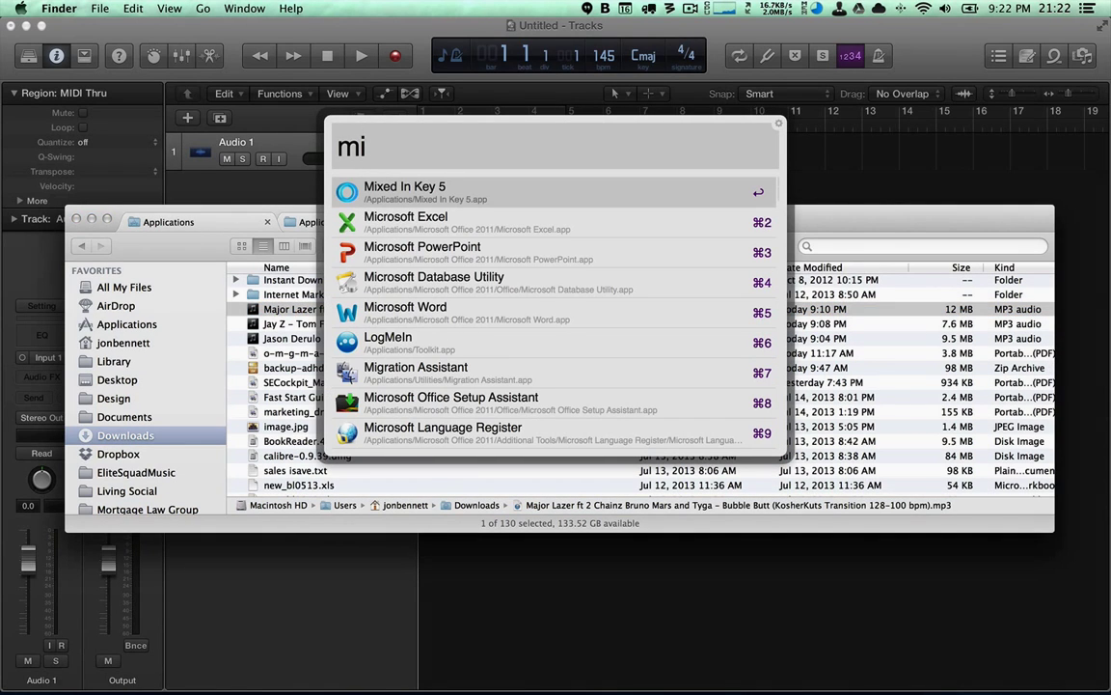
pyautogui.press('Return')
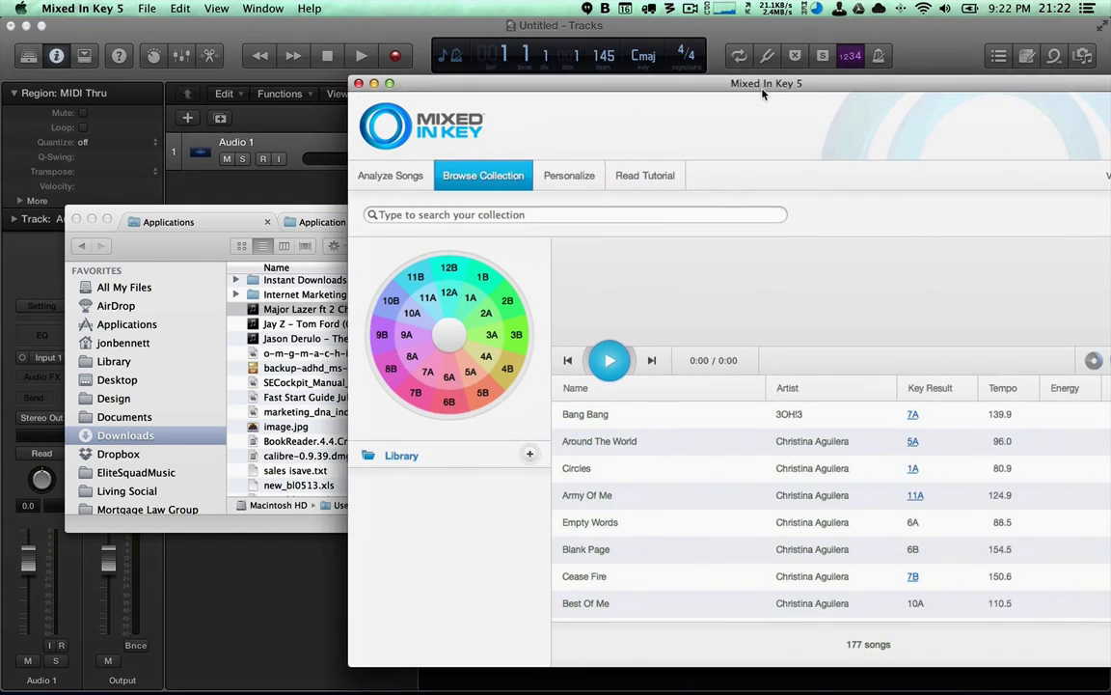
pyautogui.moveTo(685, 78); pyautogui.dragTo(618, 76)
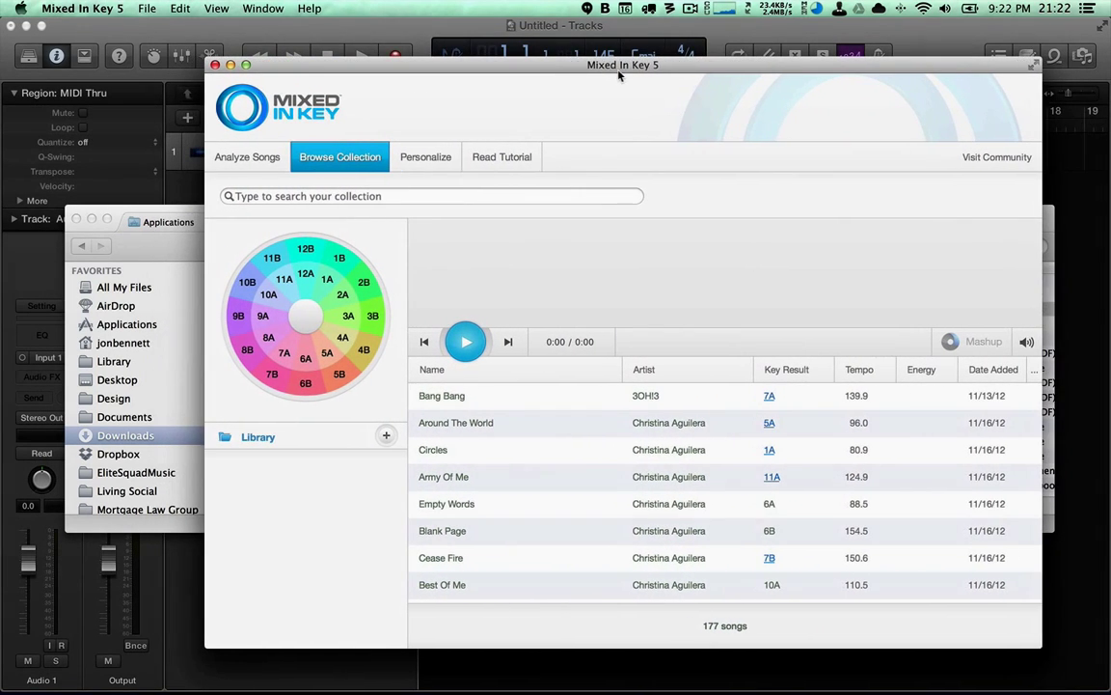
# - Add the Major Lazer, Jay Z and Jason Derulo MP3s from Finder's Downloads folder to Mixed In Key for analysis
pyautogui.click(177, 258)
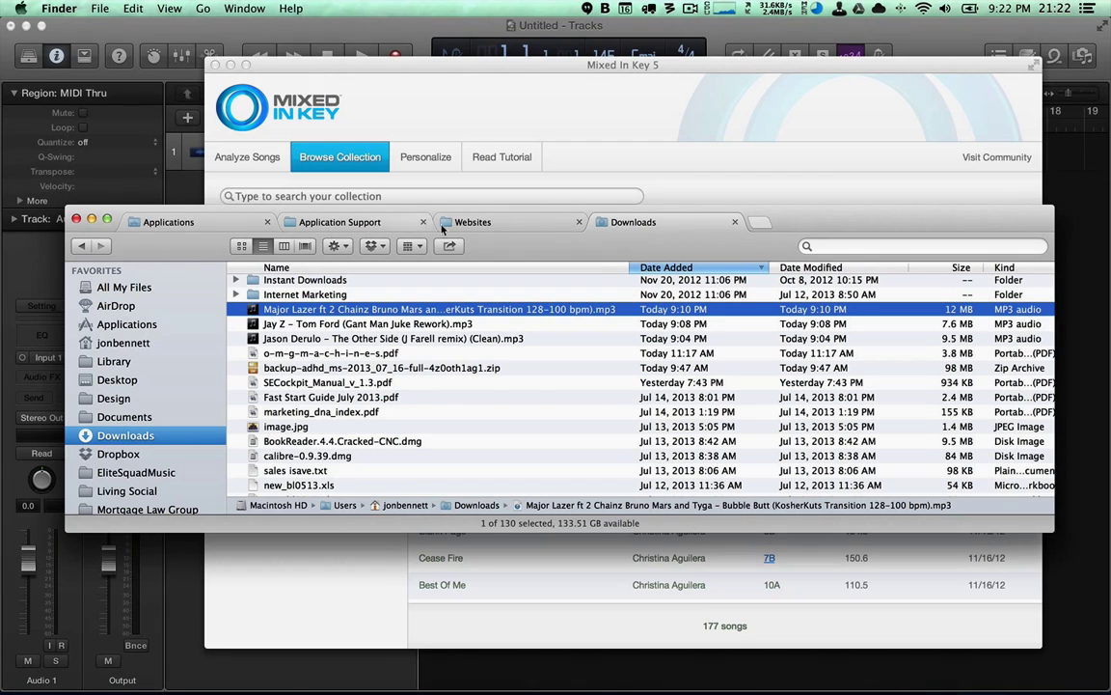
pyautogui.moveTo(842, 225); pyautogui.dragTo(797, 146)
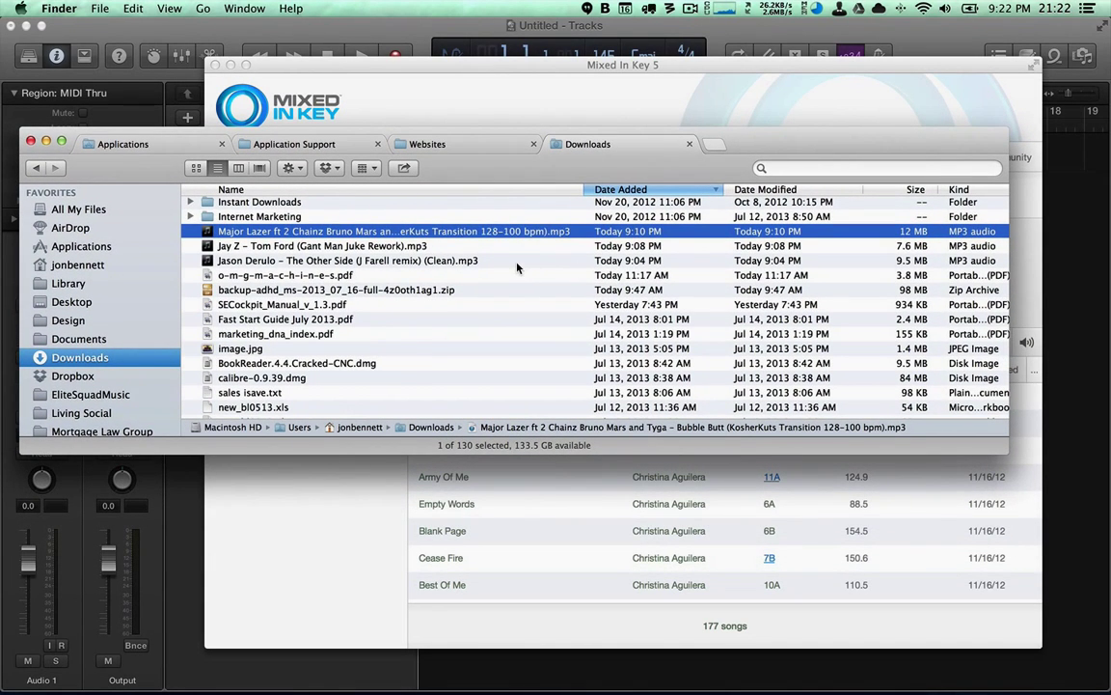
pyautogui.keyDown('shift'); pyautogui.click(479, 260); pyautogui.keyUp('shift')
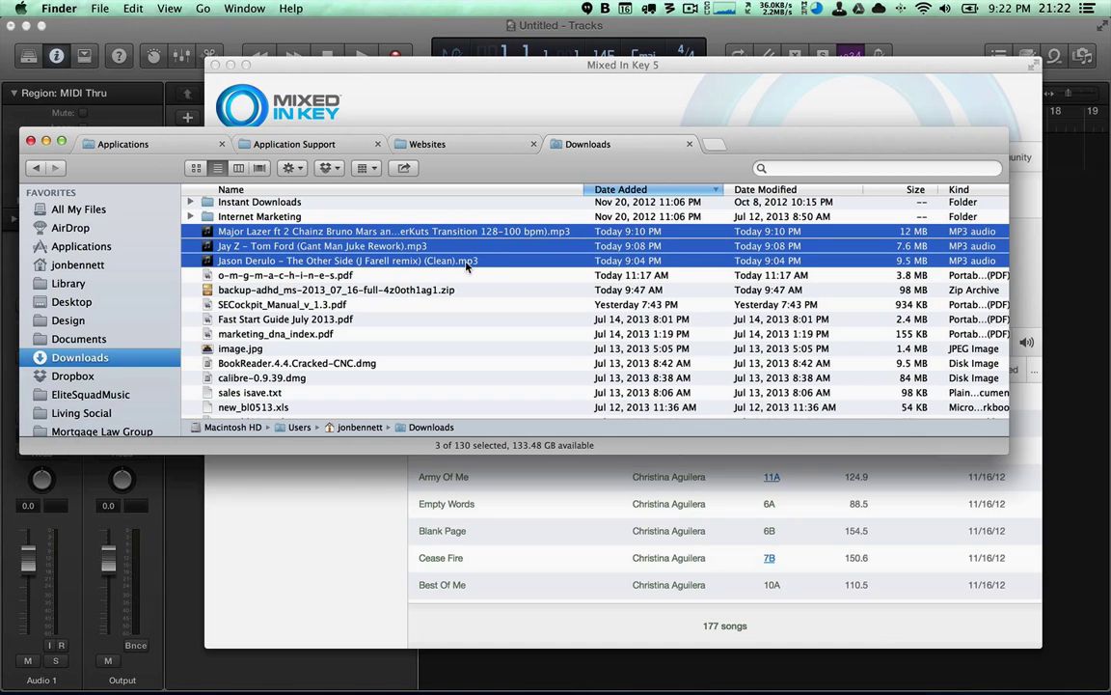
pyautogui.moveTo(467, 266); pyautogui.dragTo(581, 494)
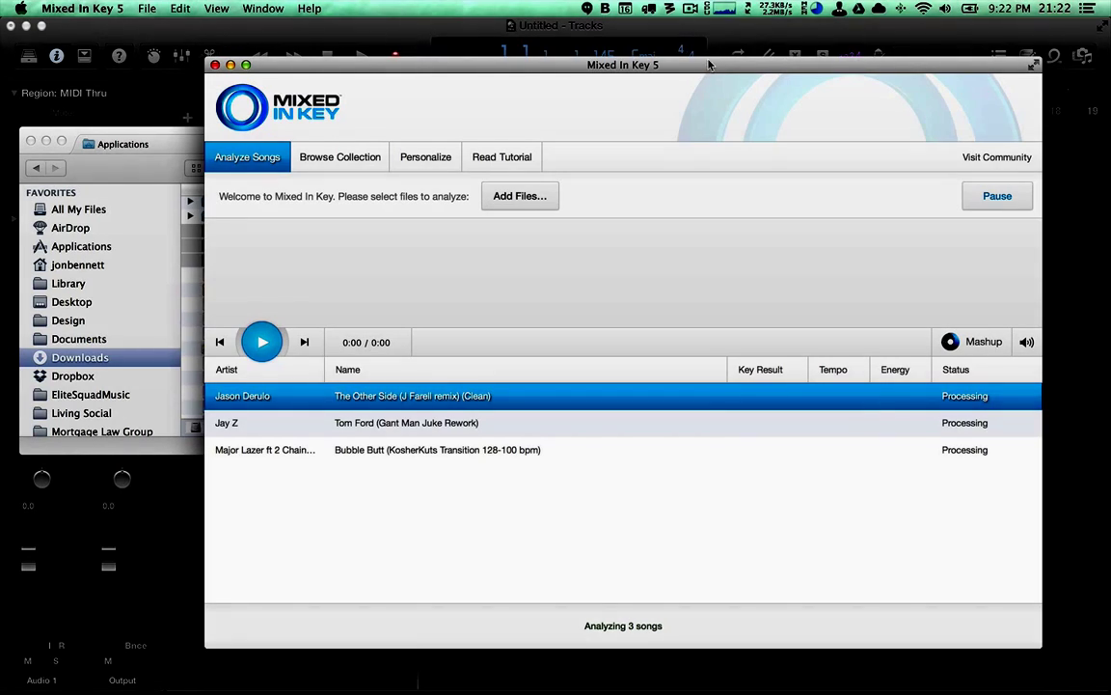
pyautogui.moveTo(704, 70); pyautogui.dragTo(681, 63)
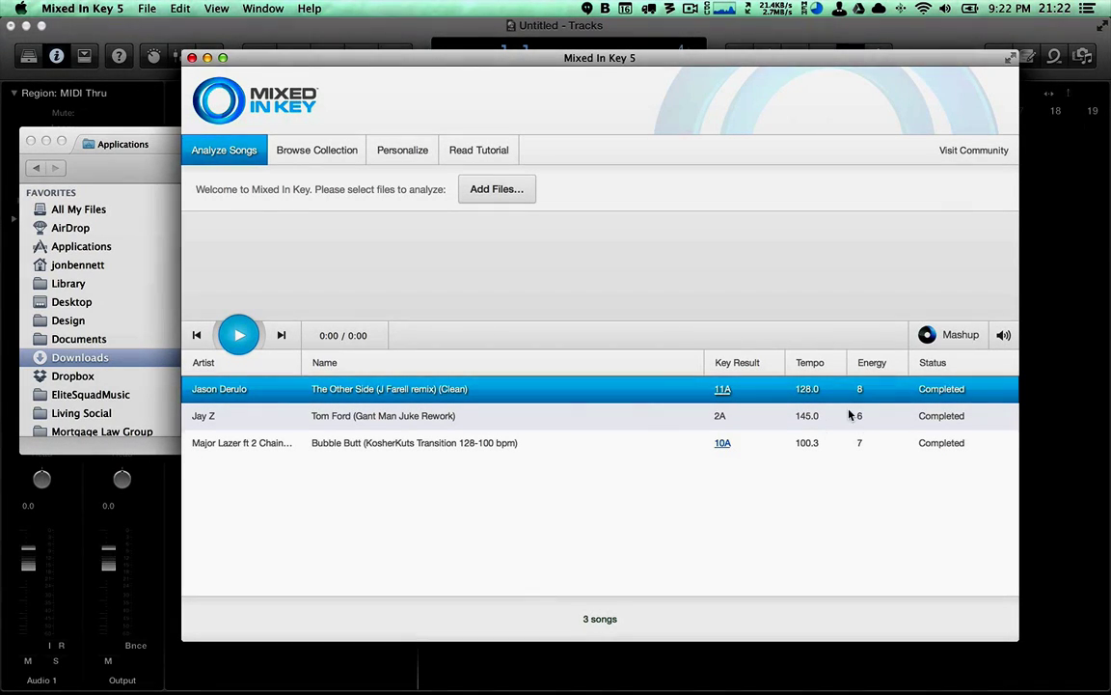
# - Switch to Finder and move the three selected MP3s into the Automatically Add to iTunes folder
pyautogui.press('super+Tab')
pyautogui.press('super+Tab')
pyautogui.press('super+shift+Tab')
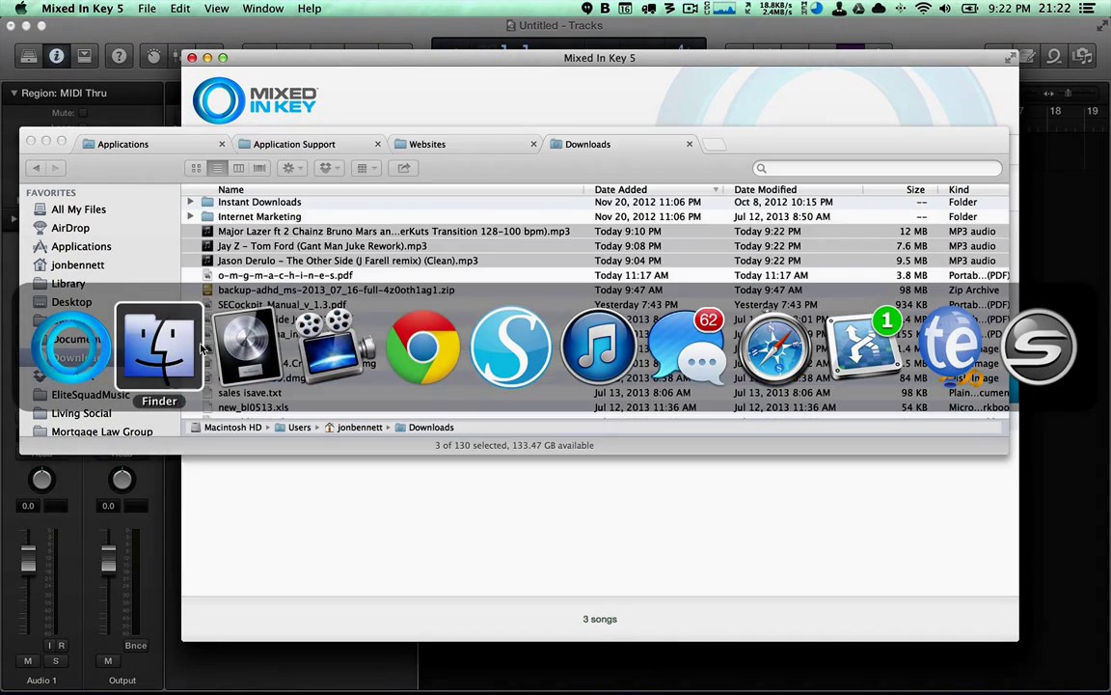
pyautogui.scroll(-5, 132, 349)
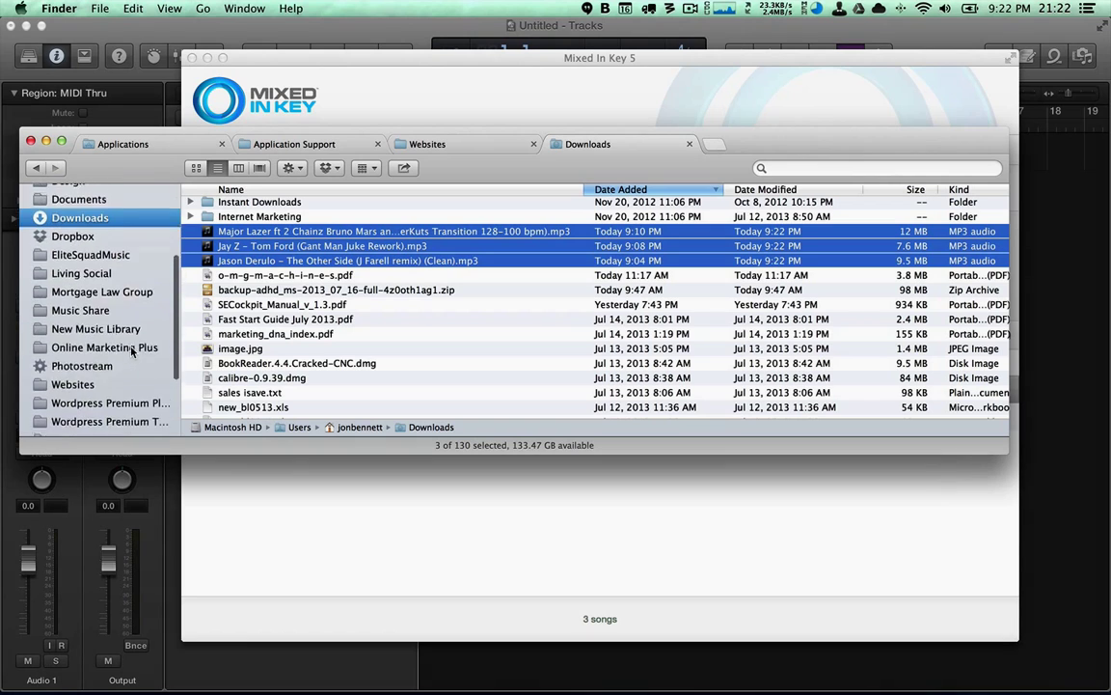
pyautogui.scroll(-3, 132, 350)
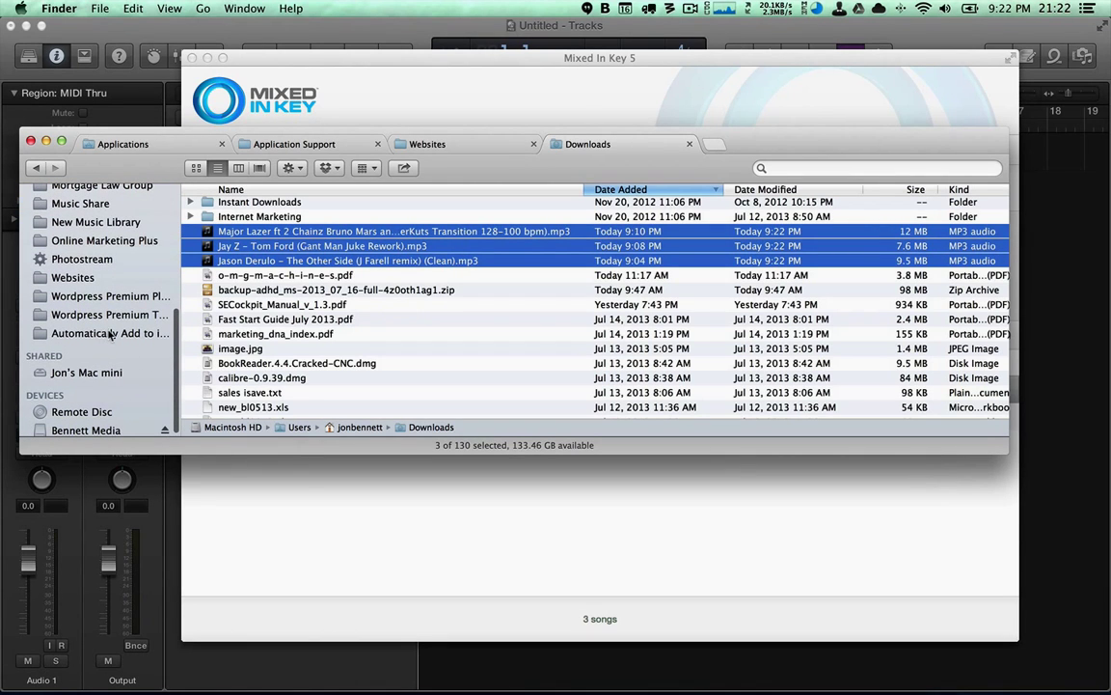
pyautogui.moveTo(304, 238); pyautogui.dragTo(142, 338)
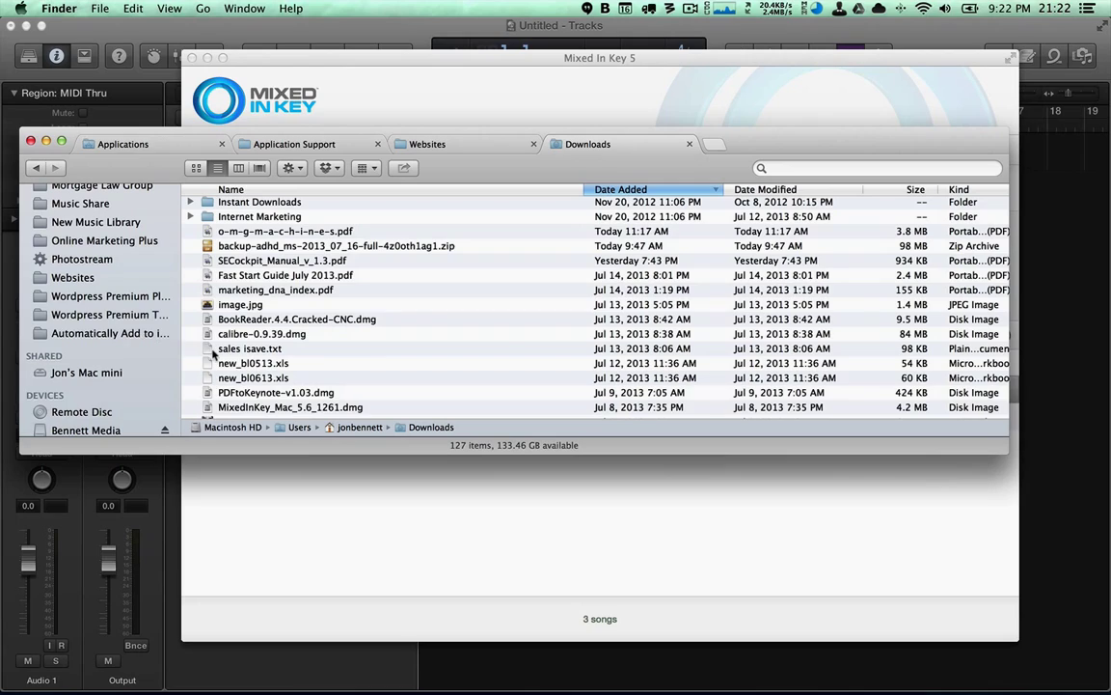
# - Switch to iTunes, bring its window into clear view and select the song Tom Ford (Gant Man Juke Rework)
pyautogui.press('super+Tab')
pyautogui.press('super+Tab')
pyautogui.press('super+Tab')
pyautogui.press('super+Tab')
pyautogui.press('super+Tab')
pyautogui.press('super+Tab')
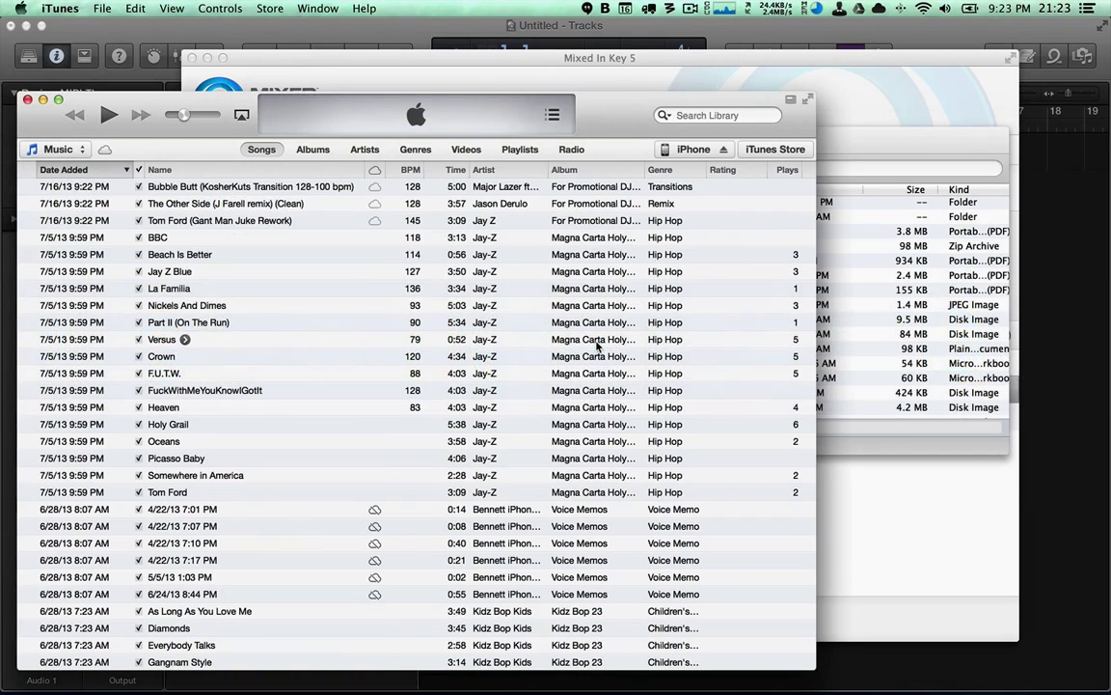
pyautogui.moveTo(223, 97); pyautogui.dragTo(320, 62)
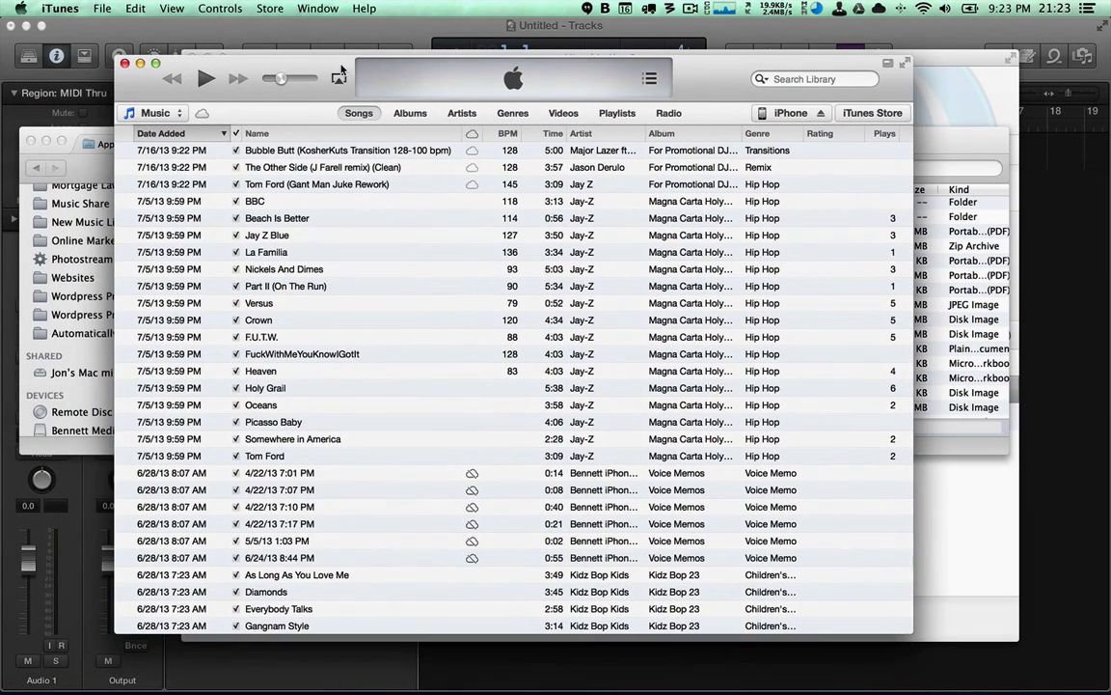
pyautogui.scroll(2, 344, 191)
pyautogui.click(293, 185)
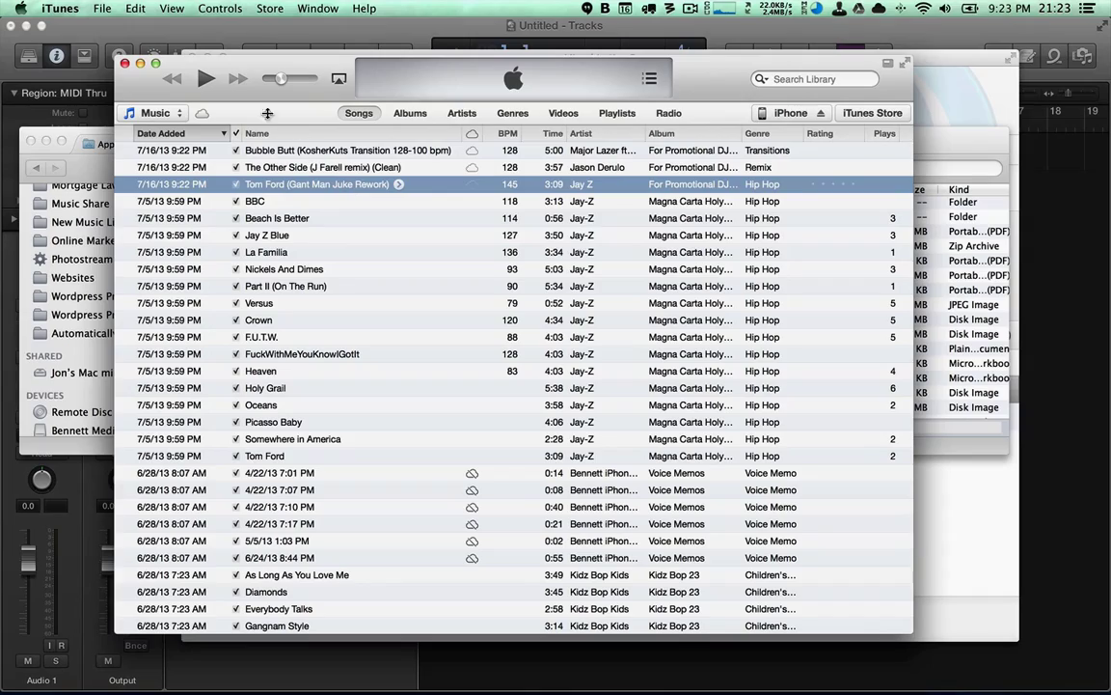
# - Minimize the Mixed In Key and Finder windows and move the iTunes window aside to uncover Logic's track headers
pyautogui.moveTo(208, 66); pyautogui.dragTo(358, 103)
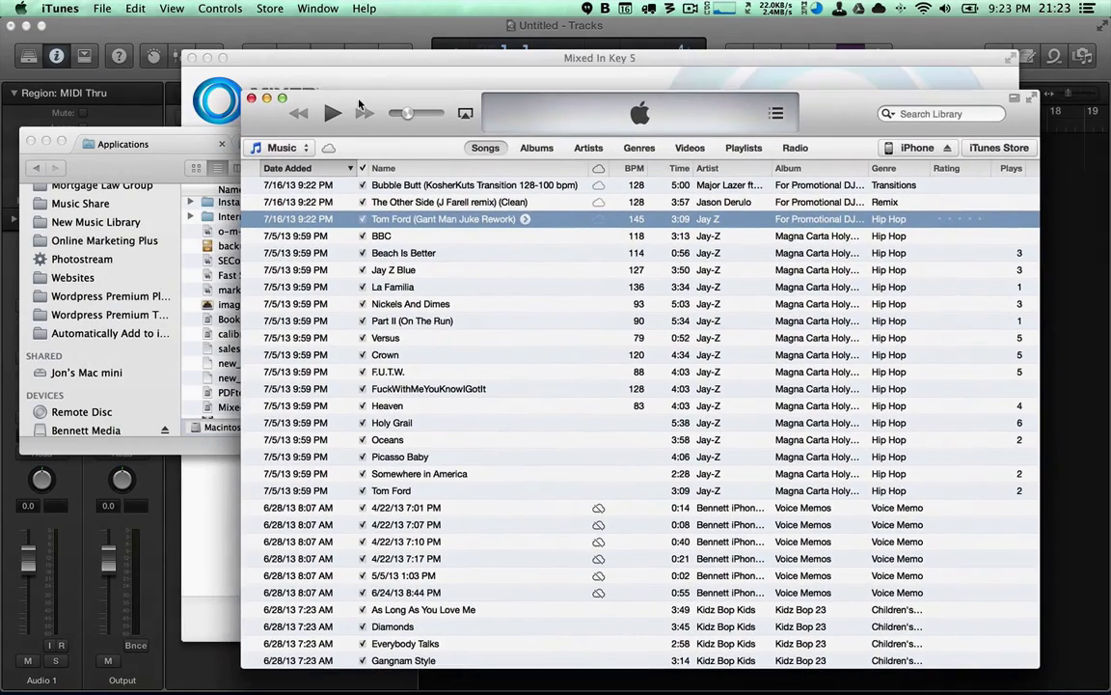
pyautogui.click(279, 75)
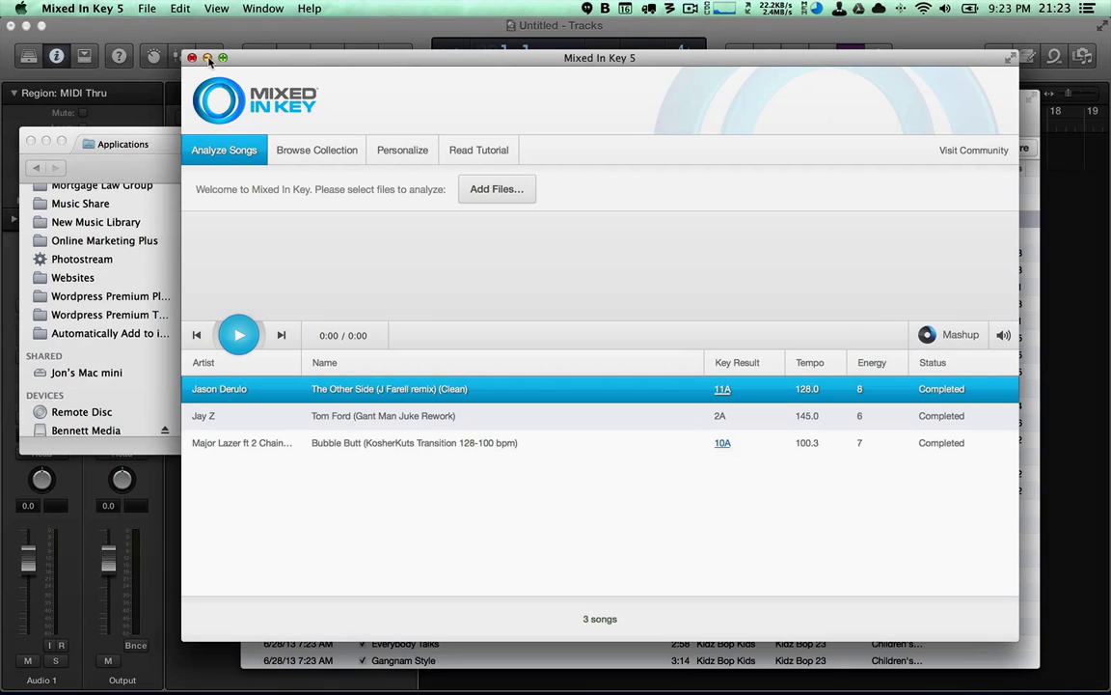
pyautogui.click(208, 59)
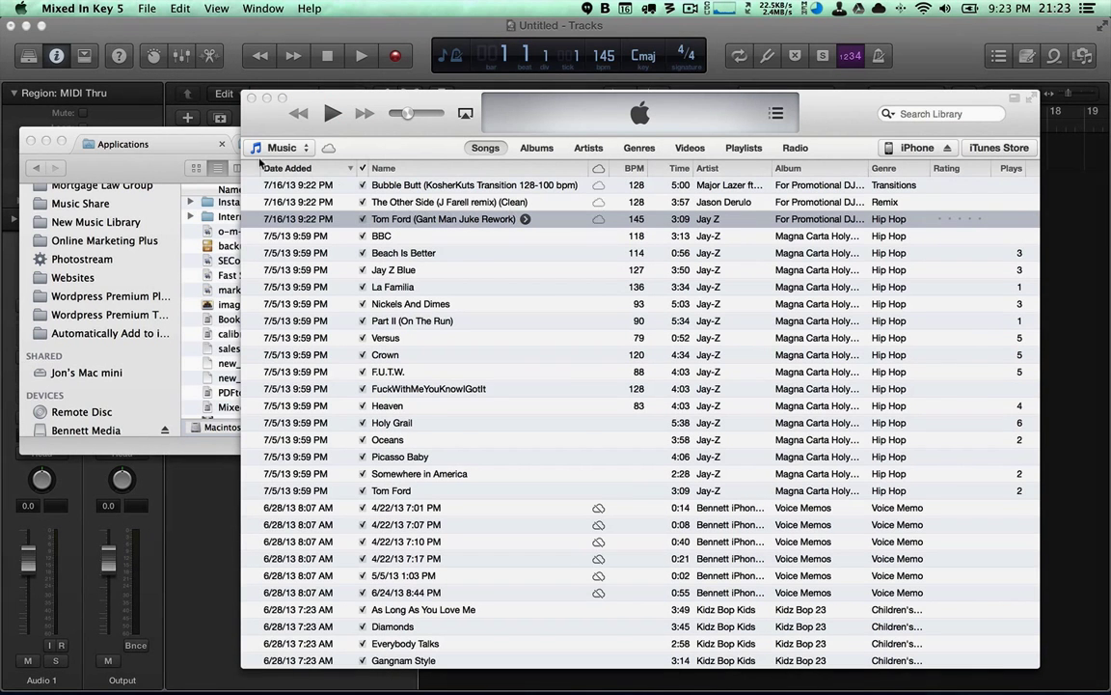
pyautogui.click(140, 133)
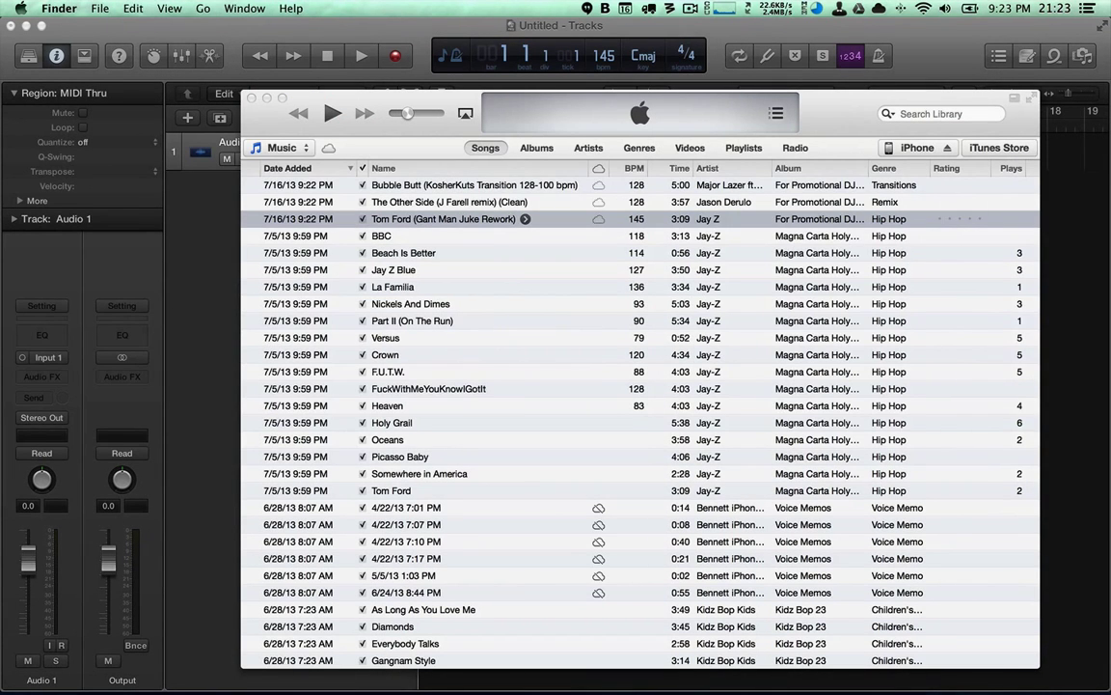
pyautogui.moveTo(269, 96); pyautogui.dragTo(420, 102)
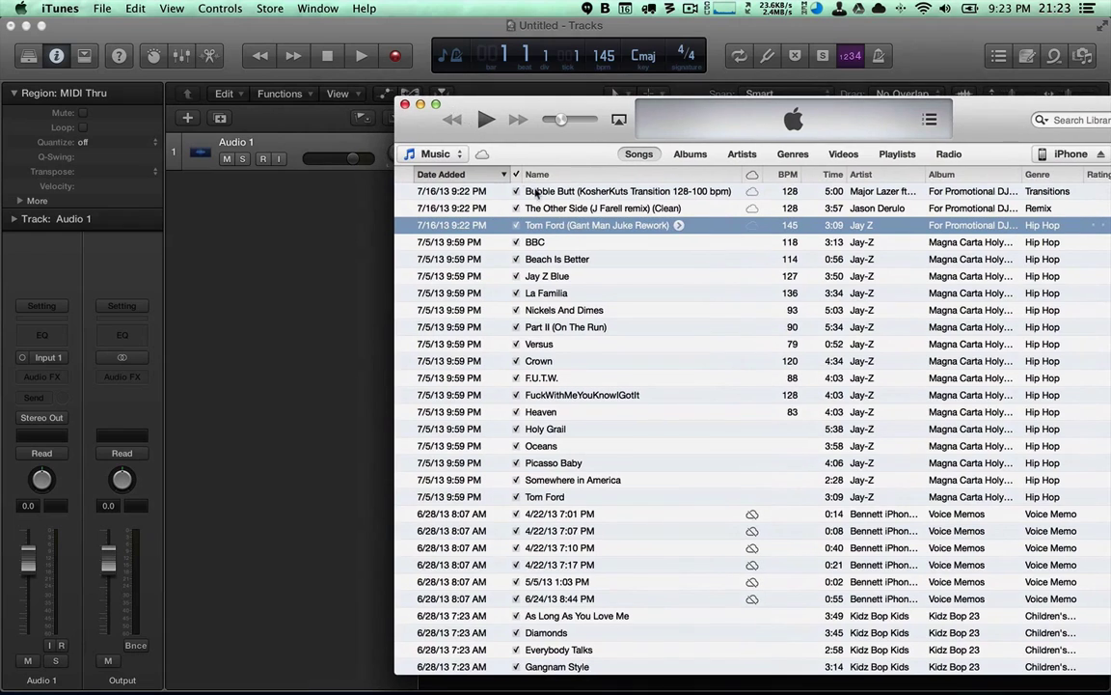
# - Import Tom Ford (Gant Man Juke Rework) from iTunes onto a new Logic track below Audio 1 and narrow the track headers
pyautogui.moveTo(521, 225); pyautogui.dragTo(317, 281)
pyautogui.click(305, 306)
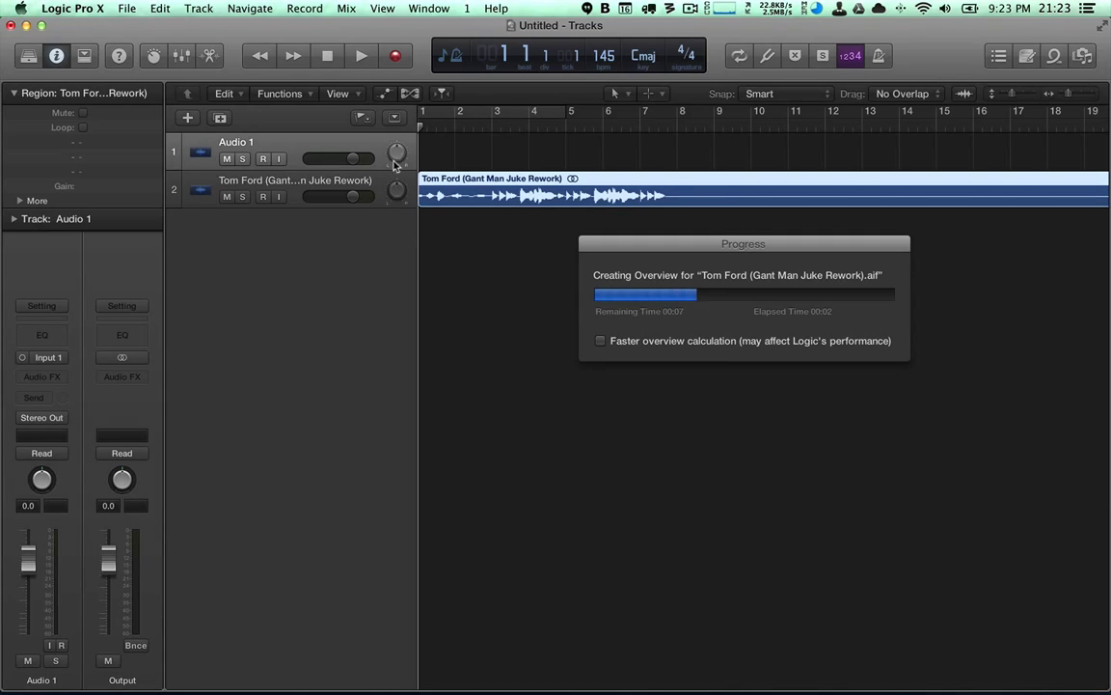
pyautogui.moveTo(418, 117); pyautogui.dragTo(386, 117)
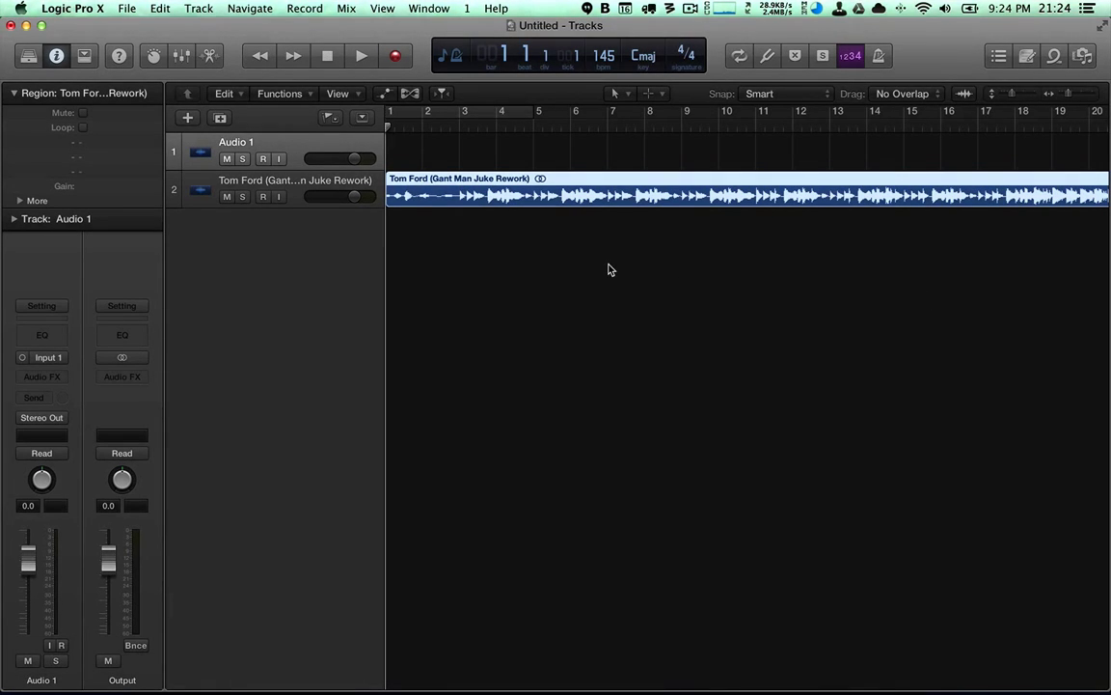
# - Close the iTunes window and open the Tom Ford region in Logic's audio track editor
pyautogui.press('cmd+Tab')
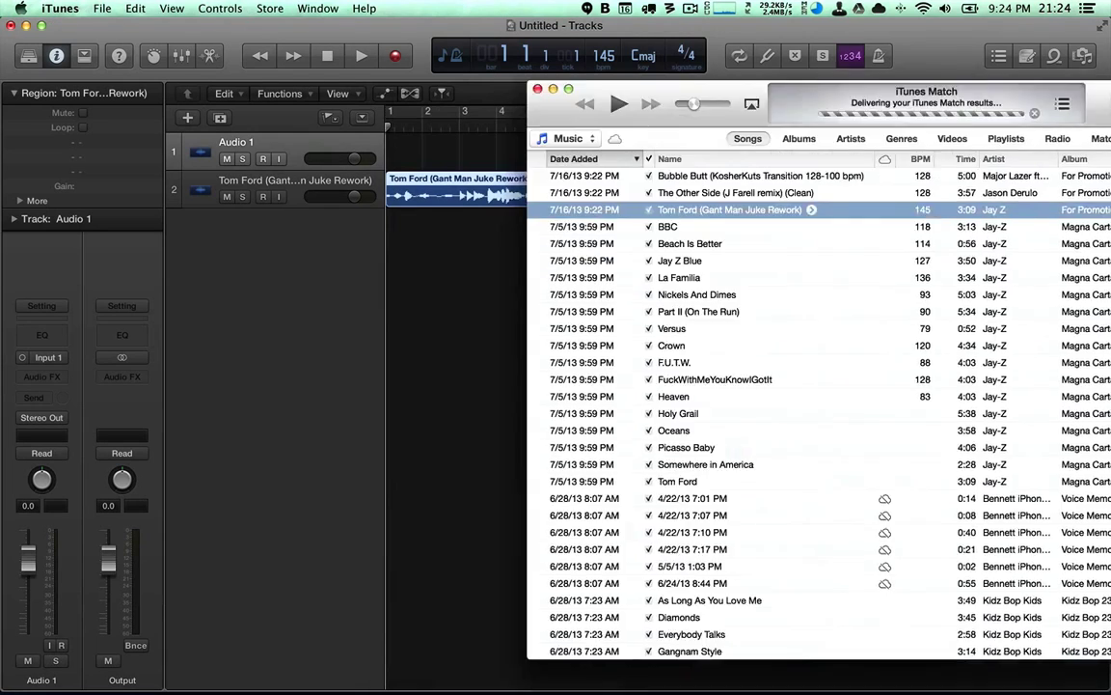
pyautogui.press('cmd+w')
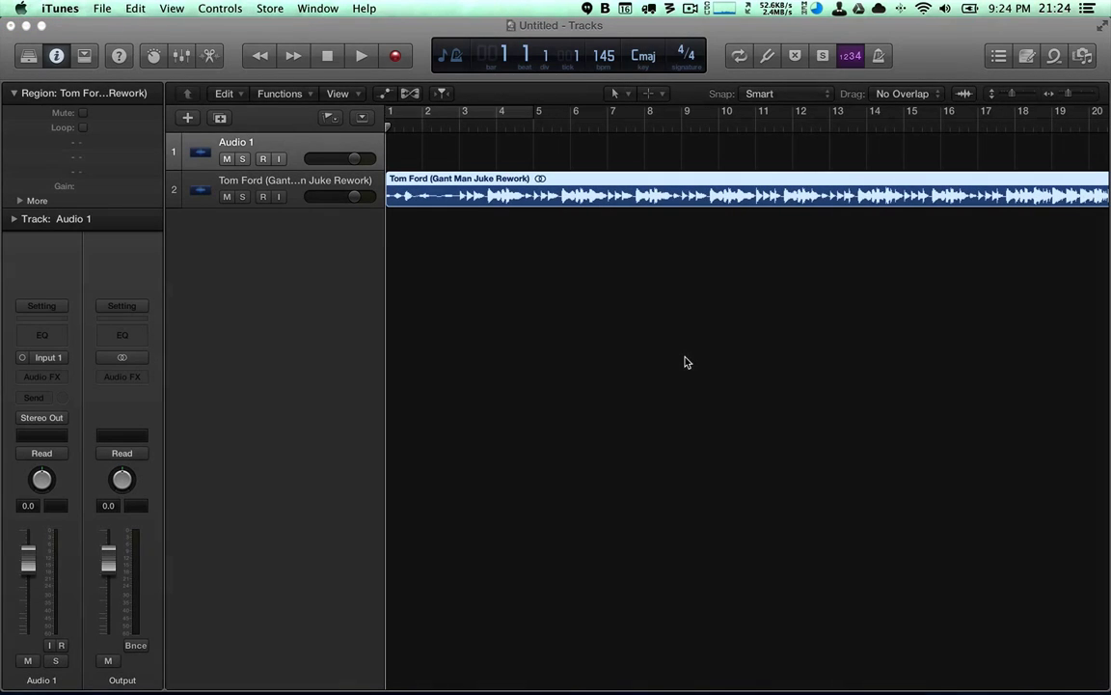
pyautogui.click(458, 191)
pyautogui.doubleClick(458, 191)
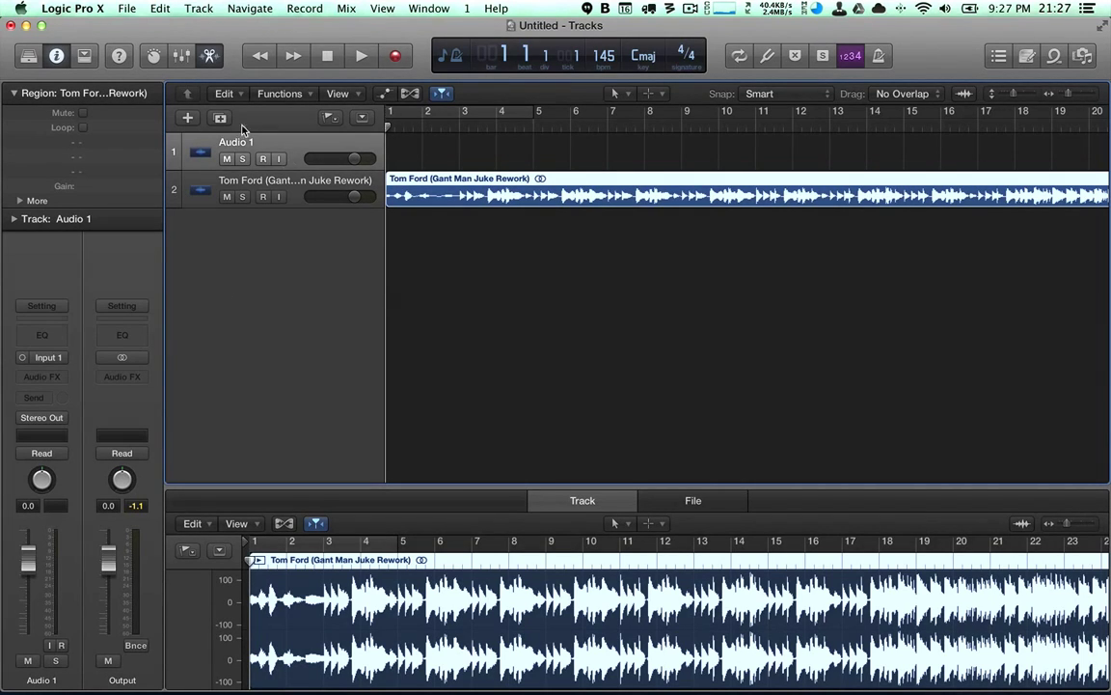
# - Adjust the project tempo using beat detection on the Tom Ford region, applying the 145.0419 bpm result globally
pyautogui.click(219, 95)
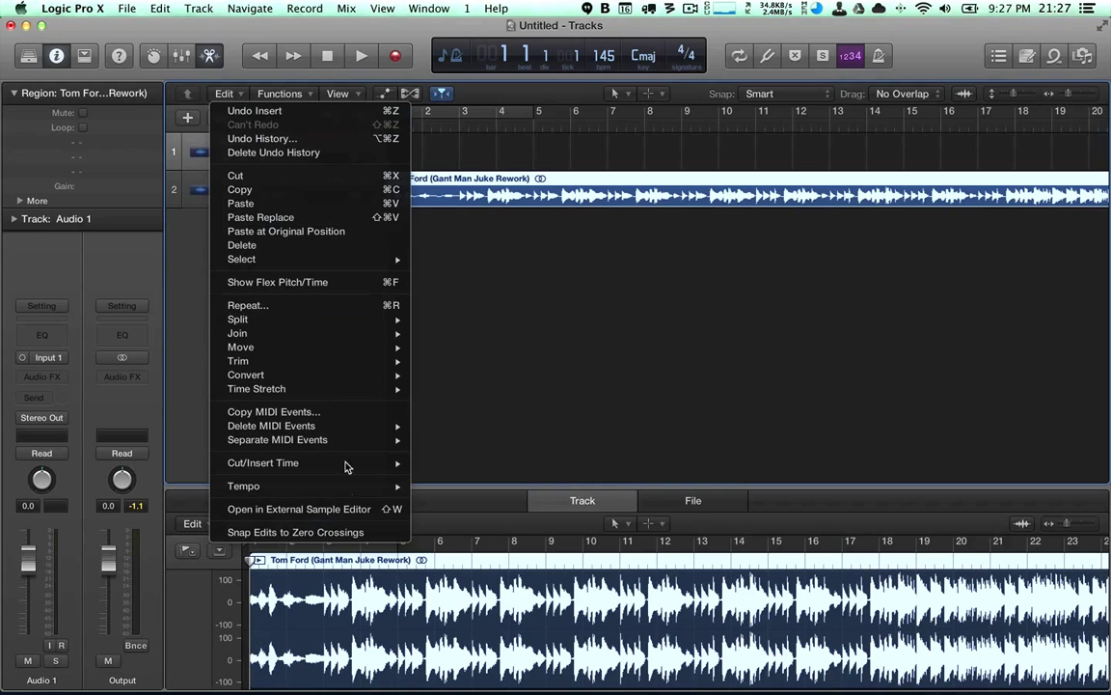
pyautogui.moveTo(369, 491)
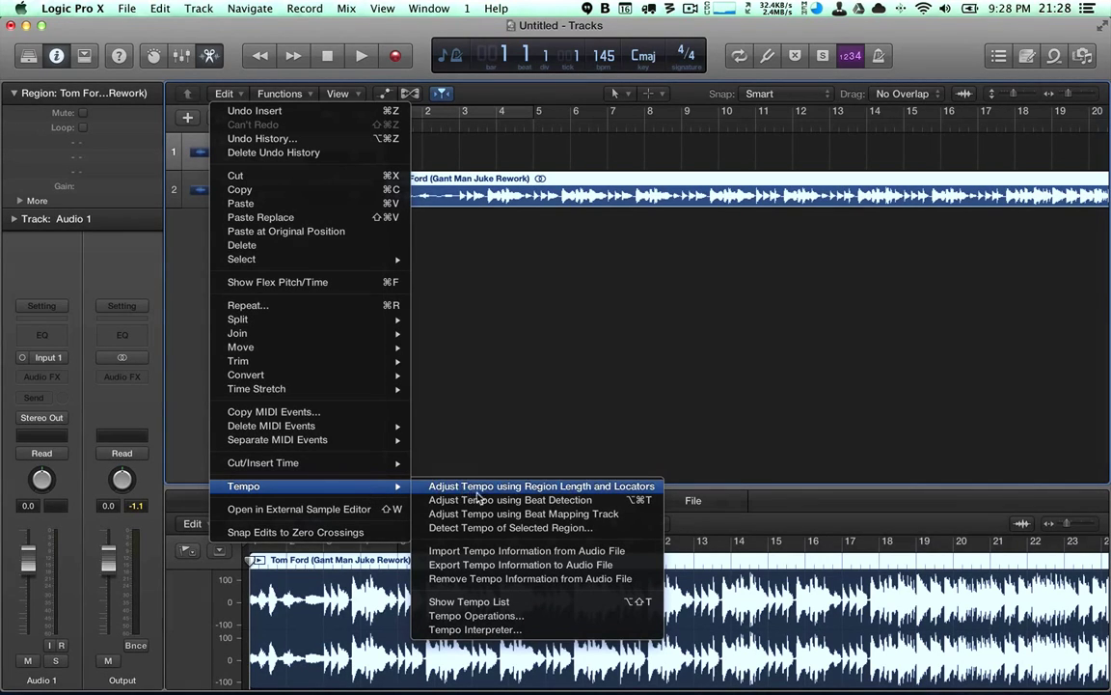
pyautogui.click(530, 501)
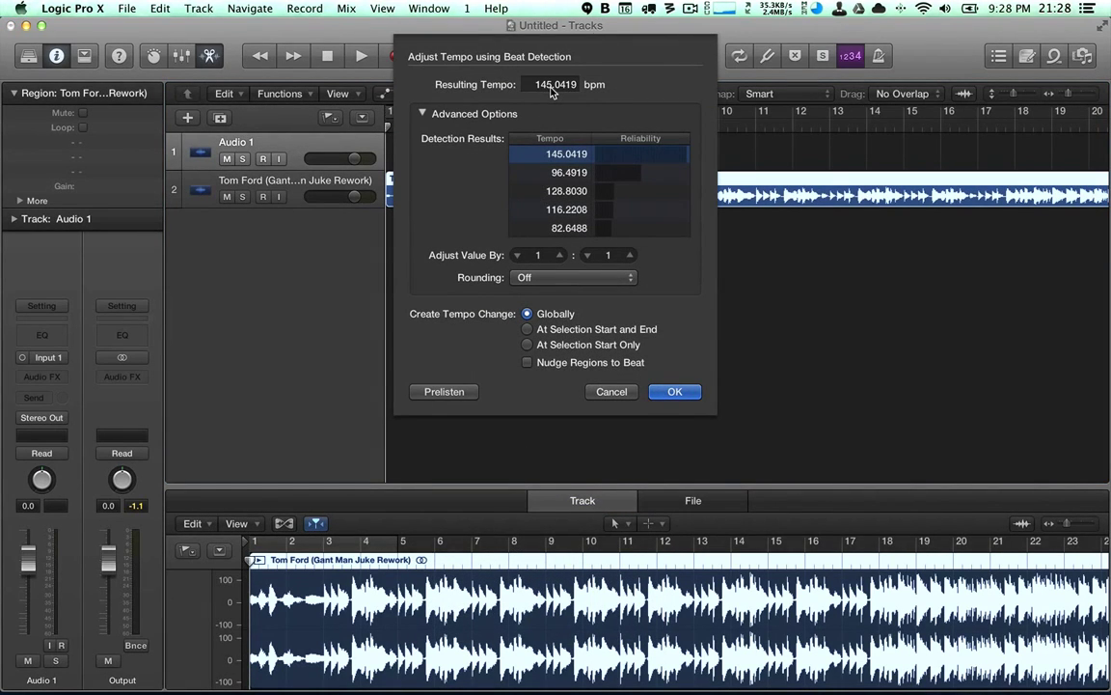
pyautogui.click(675, 392)
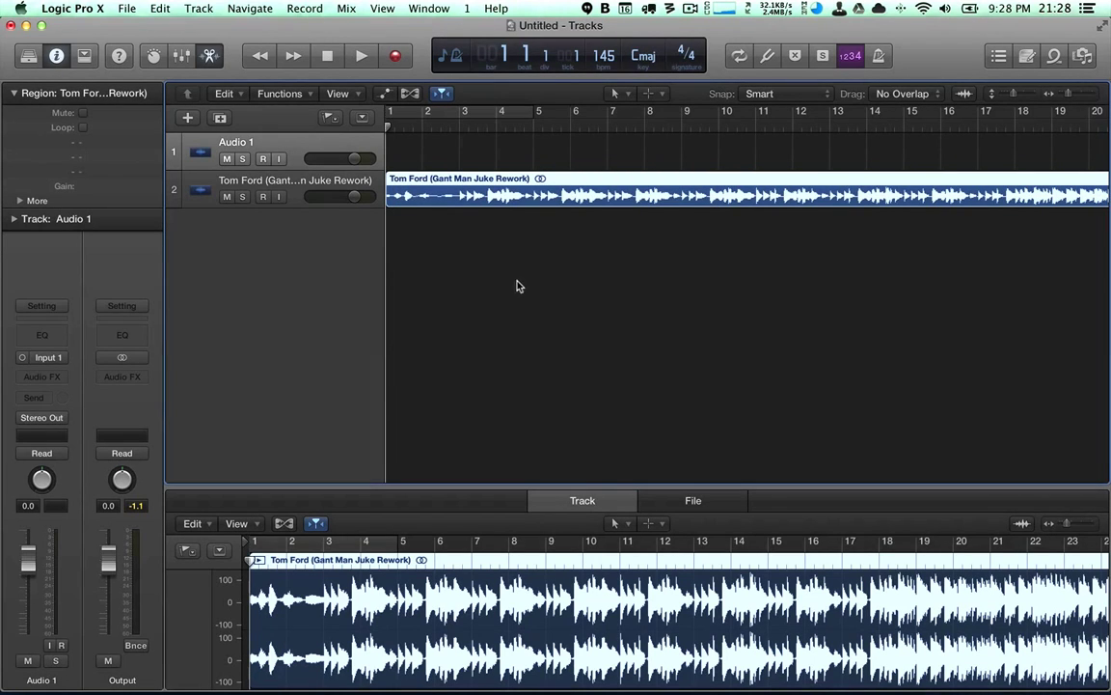
# - Close the audio editor and move the Tom Ford region along its track to start about three-quarters into bar 3
pyautogui.hotkey('ctrl', 'e')
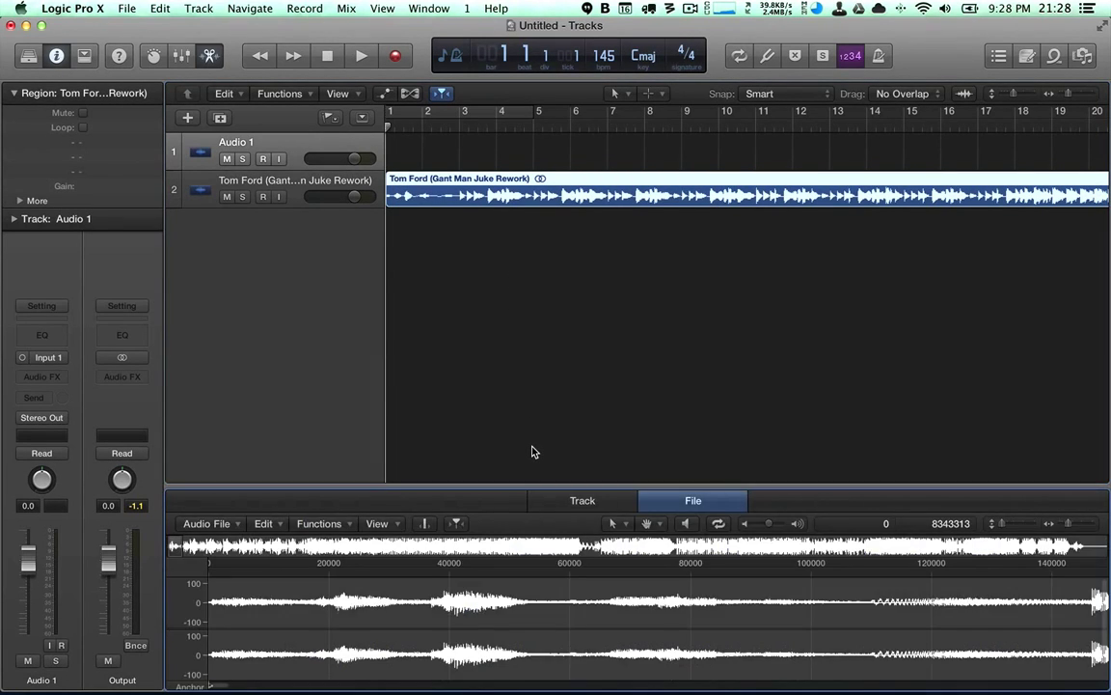
pyautogui.press('e')
pyautogui.moveTo(469, 196); pyautogui.dragTo(570, 195)
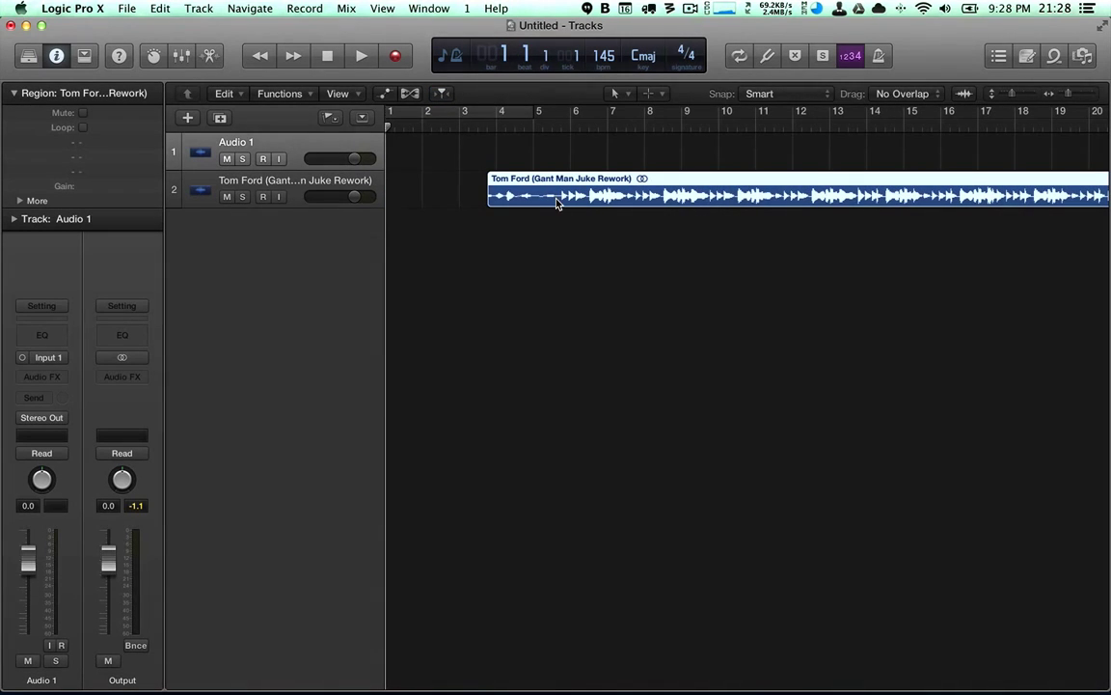
pyautogui.moveTo(498, 207); pyautogui.dragTo(564, 248)
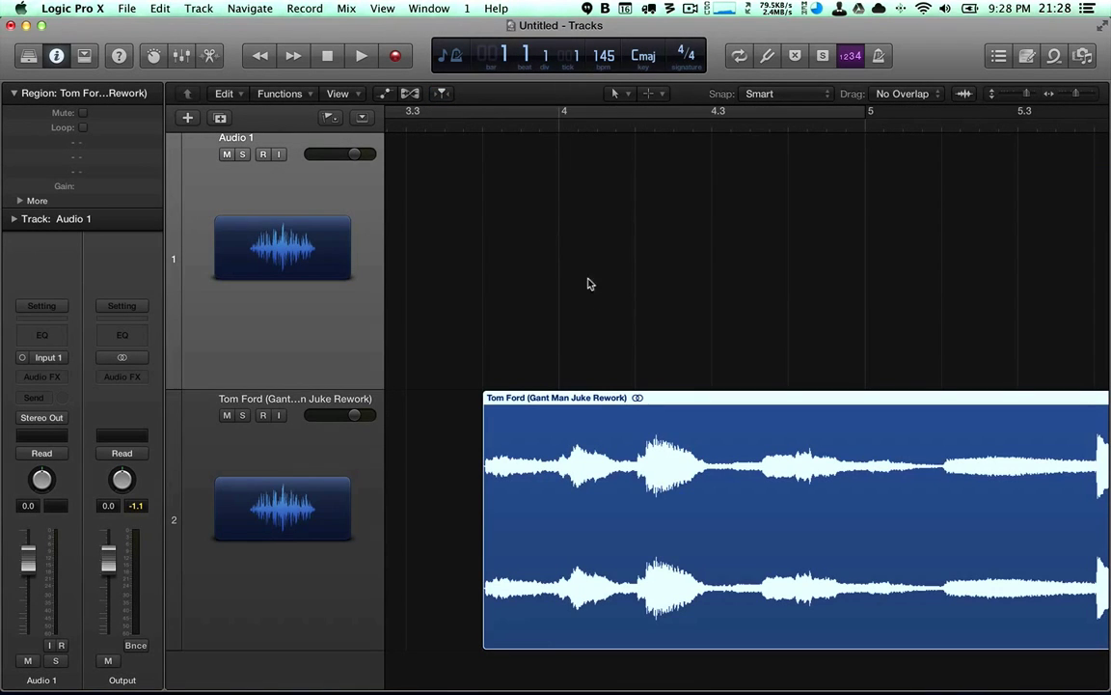
pyautogui.scroll(-5, 565, 365)
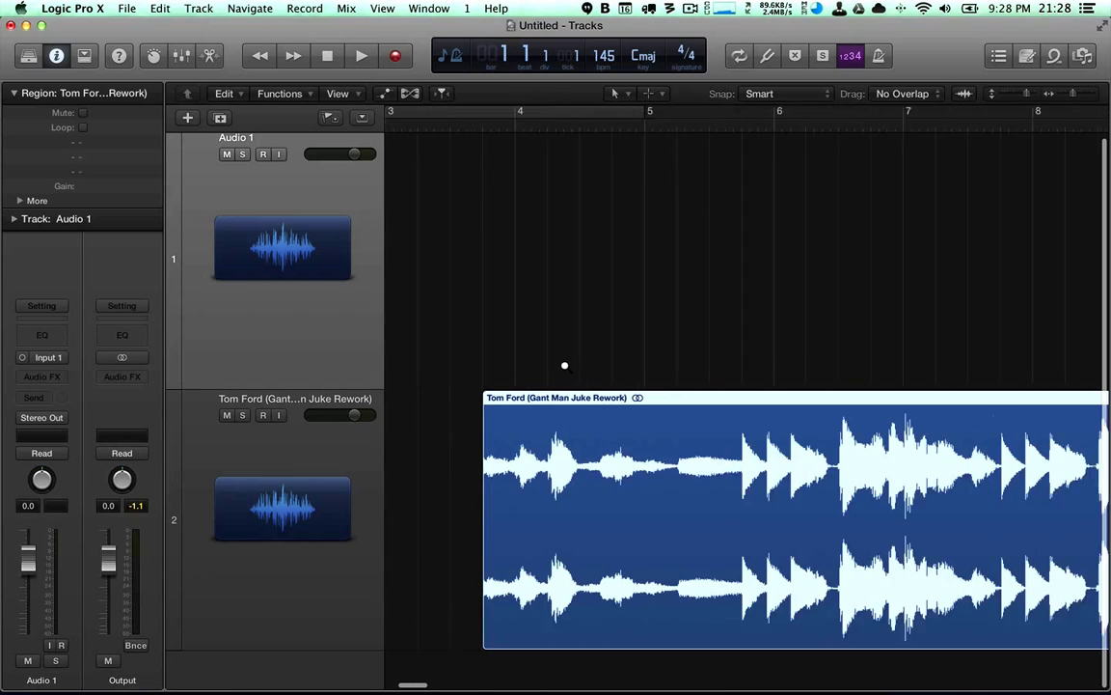
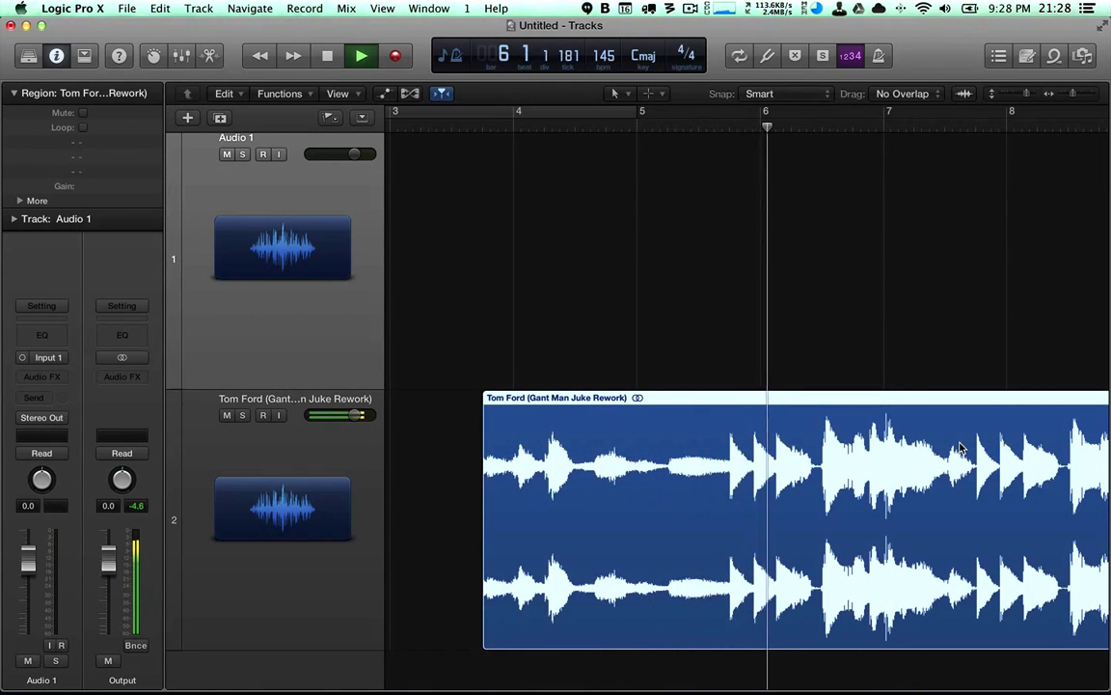
# - Audition the Tom Ford intro and shift the region so the strong hit after a short gap lands on bar 9
pyautogui.hscroll(4, 960, 445)
pyautogui.hscroll(4, 960, 445)
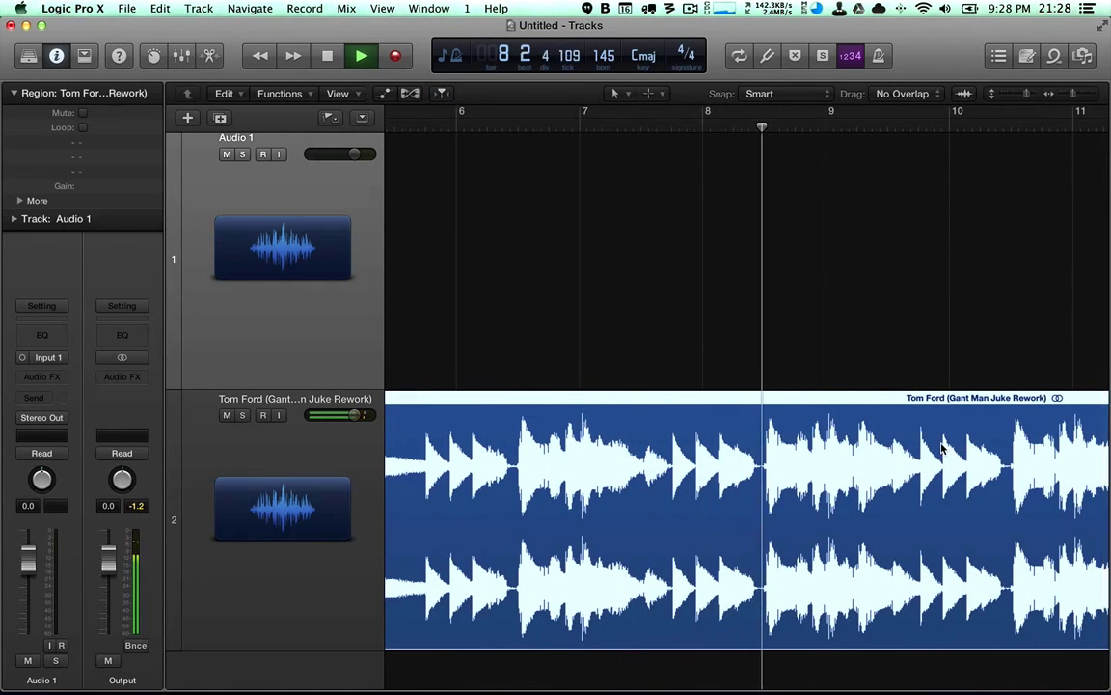
pyautogui.press('space')
pyautogui.moveTo(774, 459); pyautogui.dragTo(831, 450)
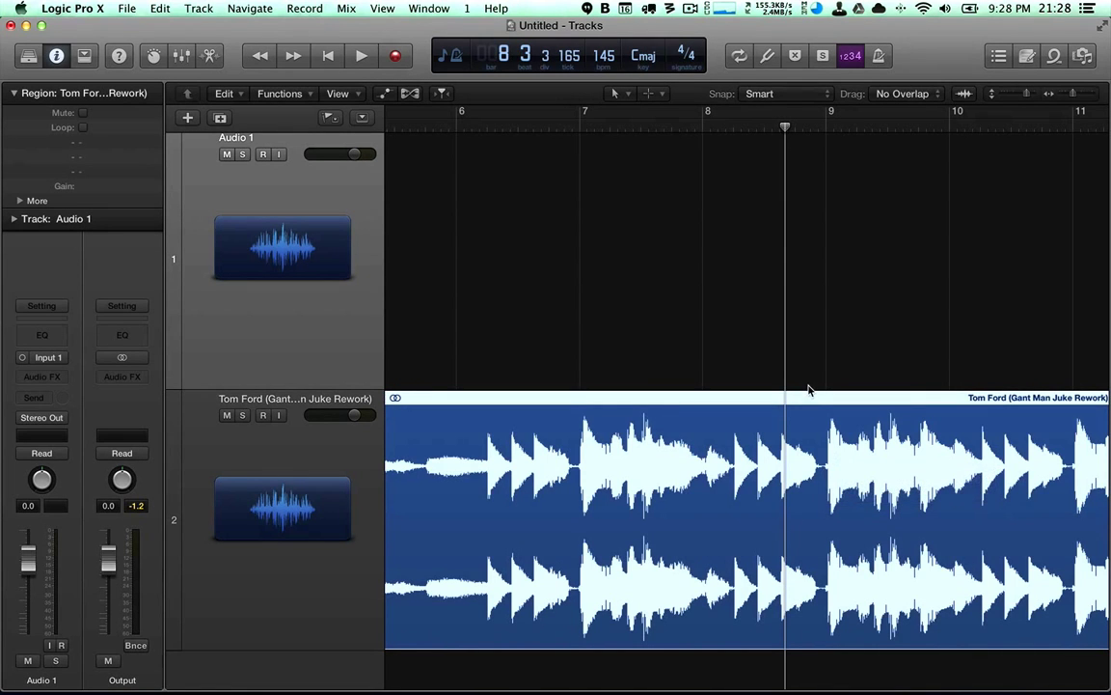
pyautogui.moveTo(791, 372); pyautogui.dragTo(881, 478)
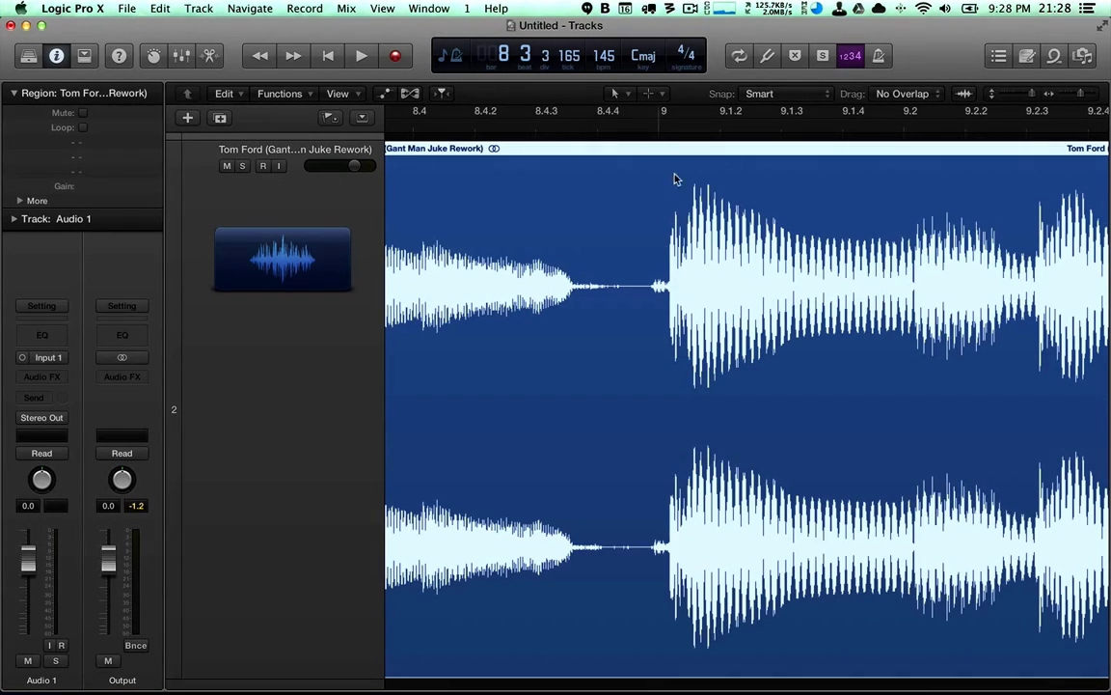
pyautogui.moveTo(719, 236); pyautogui.dragTo(711, 237)
# - Play Tom Ford from bar 8 to check its downbeats against the bar grid
pyautogui.press('z')
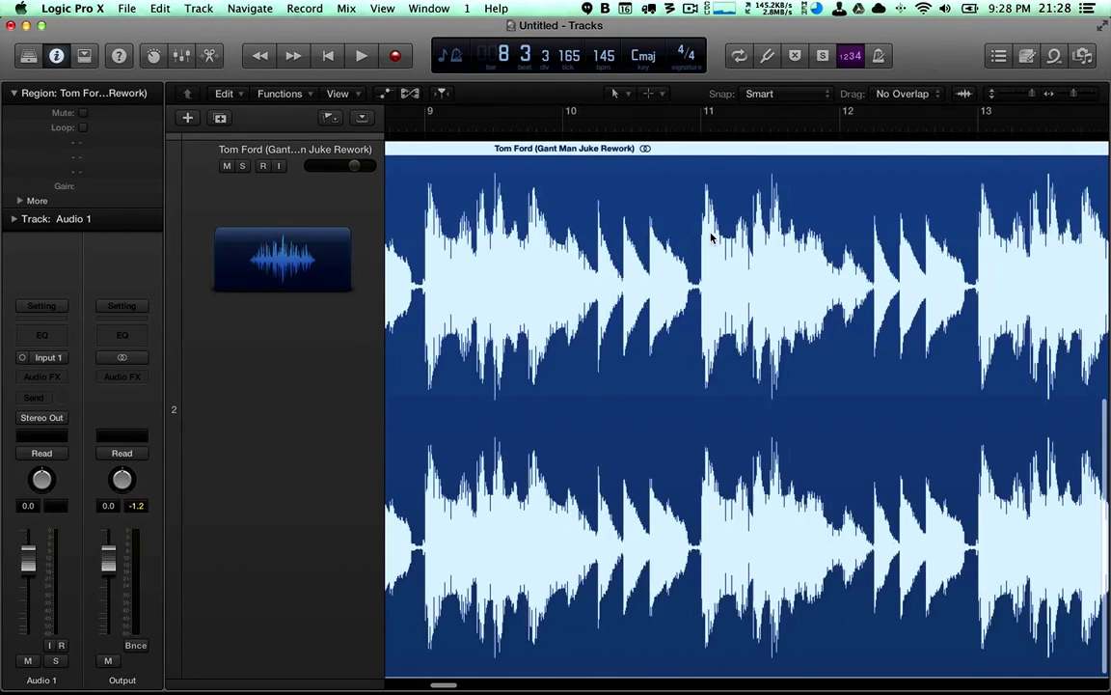
pyautogui.press('z')
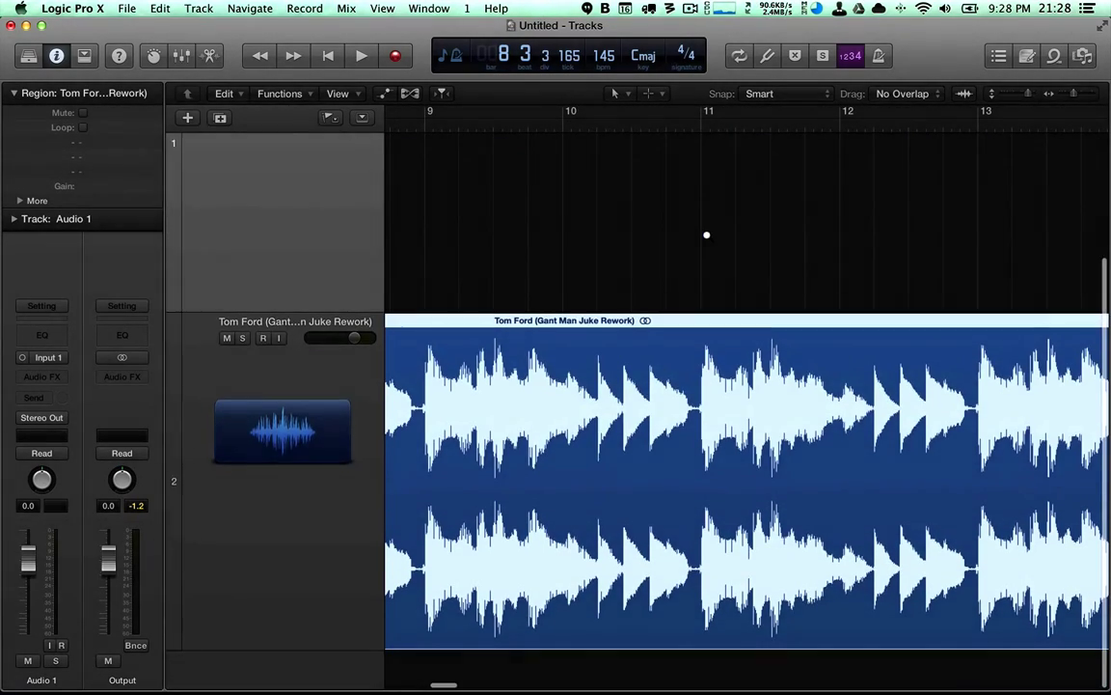
pyautogui.press('z')
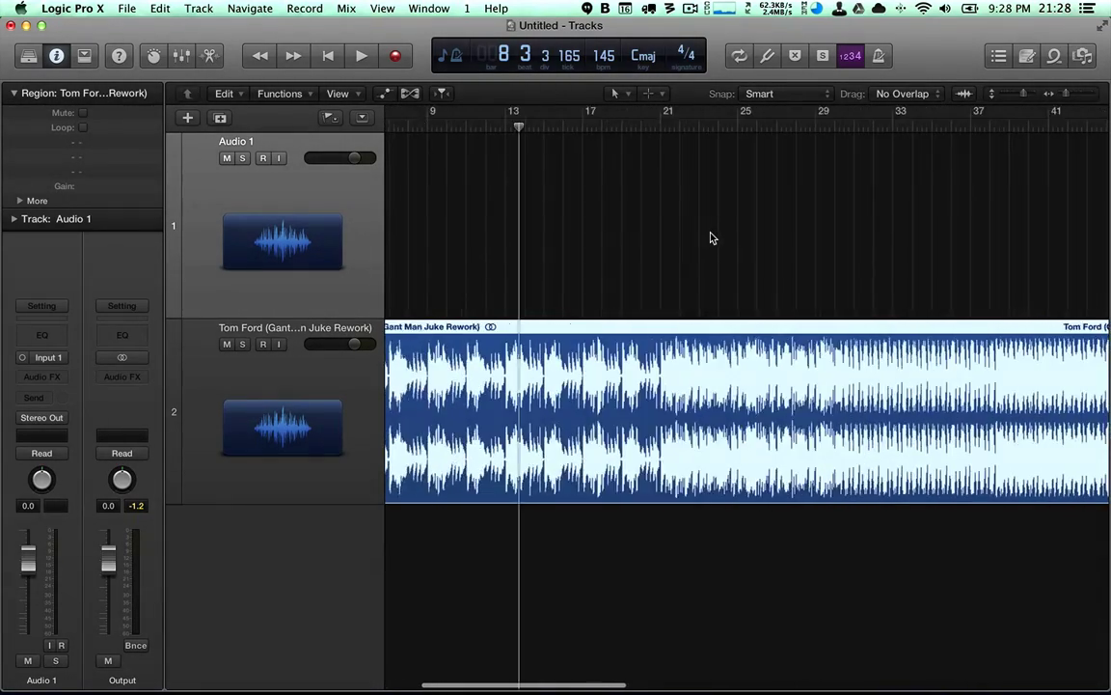
pyautogui.click(533, 129)
pyautogui.press('space')
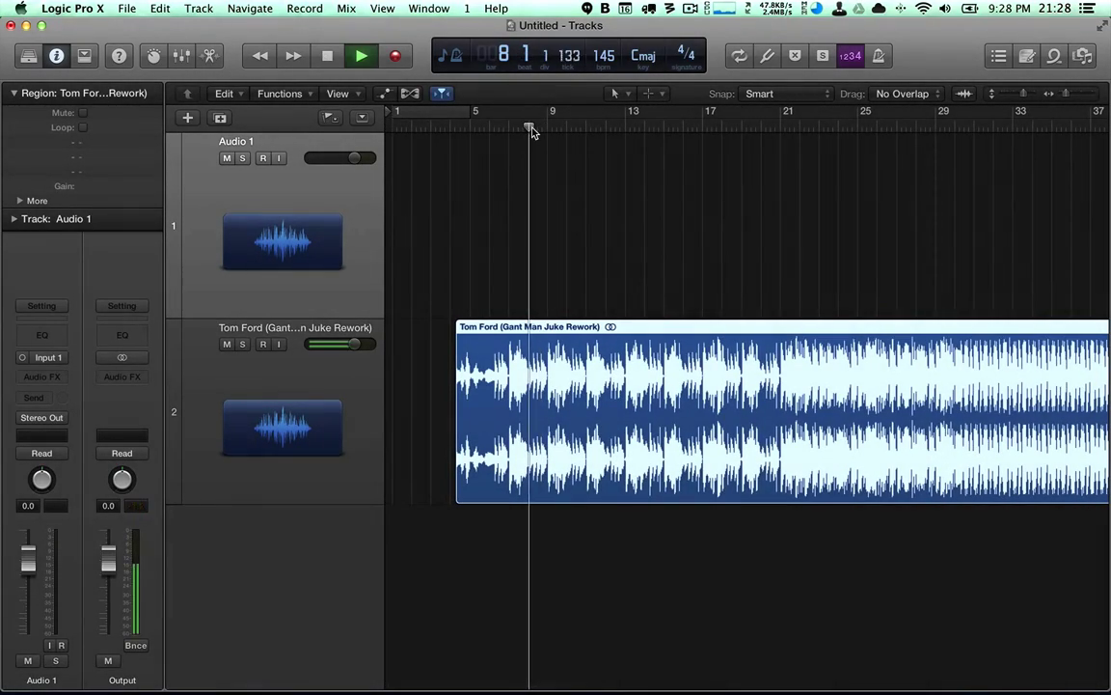
pyautogui.press('super+Right')
pyautogui.press('super+Right')
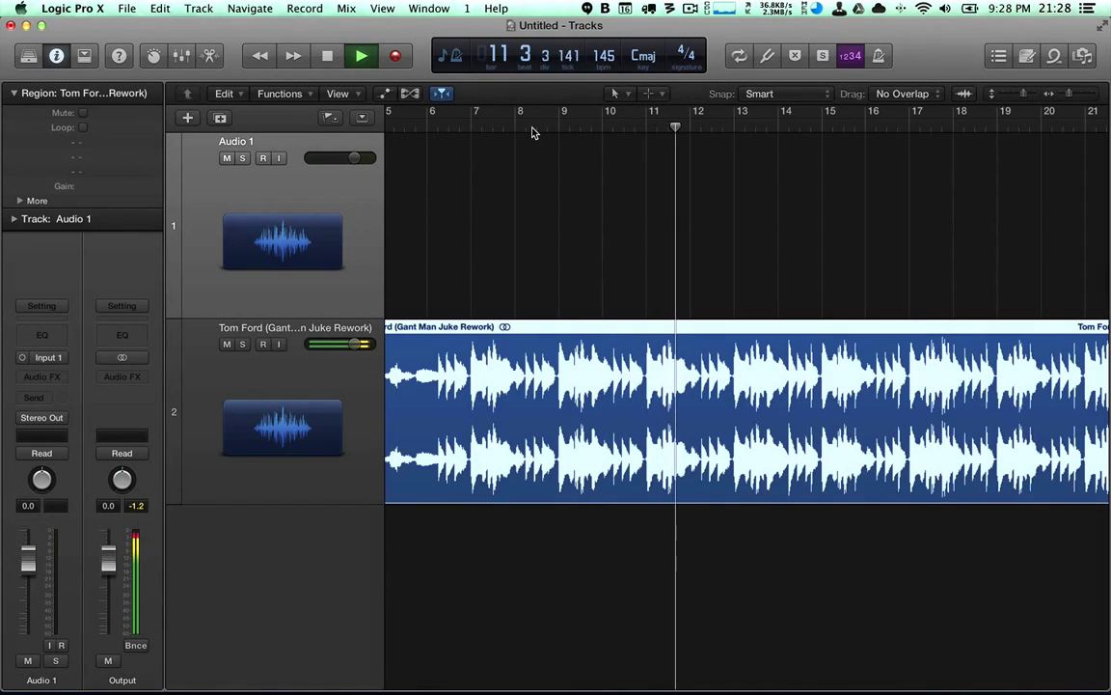
pyautogui.press('space')
pyautogui.press('super+Left')
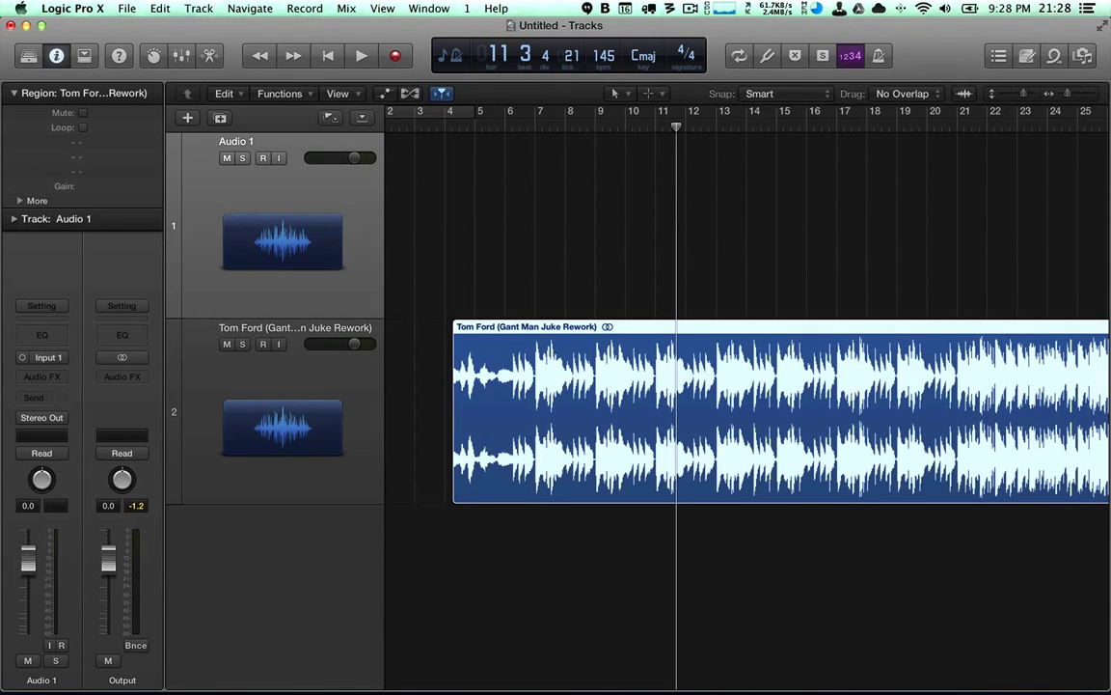
# - Import The Other Side (J Farell remix) (Clean) from iTunes onto a new Logic track below Tom Ford at bar 3, and close the iTunes window
pyautogui.press('super+Tab')
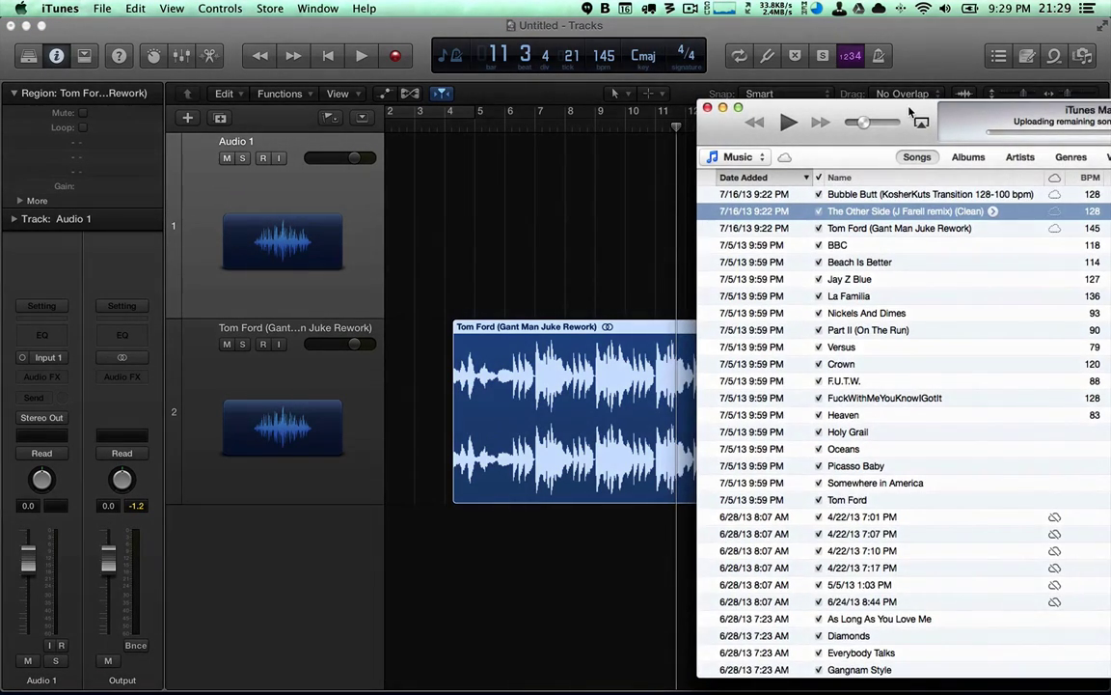
pyautogui.moveTo(835, 214); pyautogui.dragTo(442, 608)
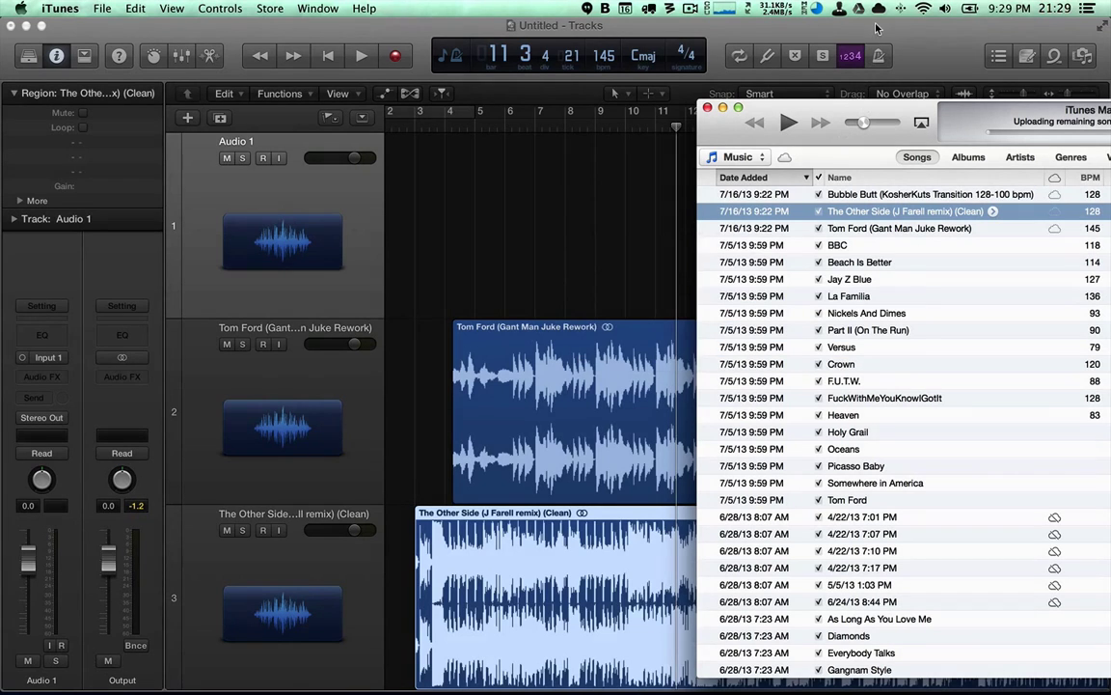
pyautogui.press('super+w')
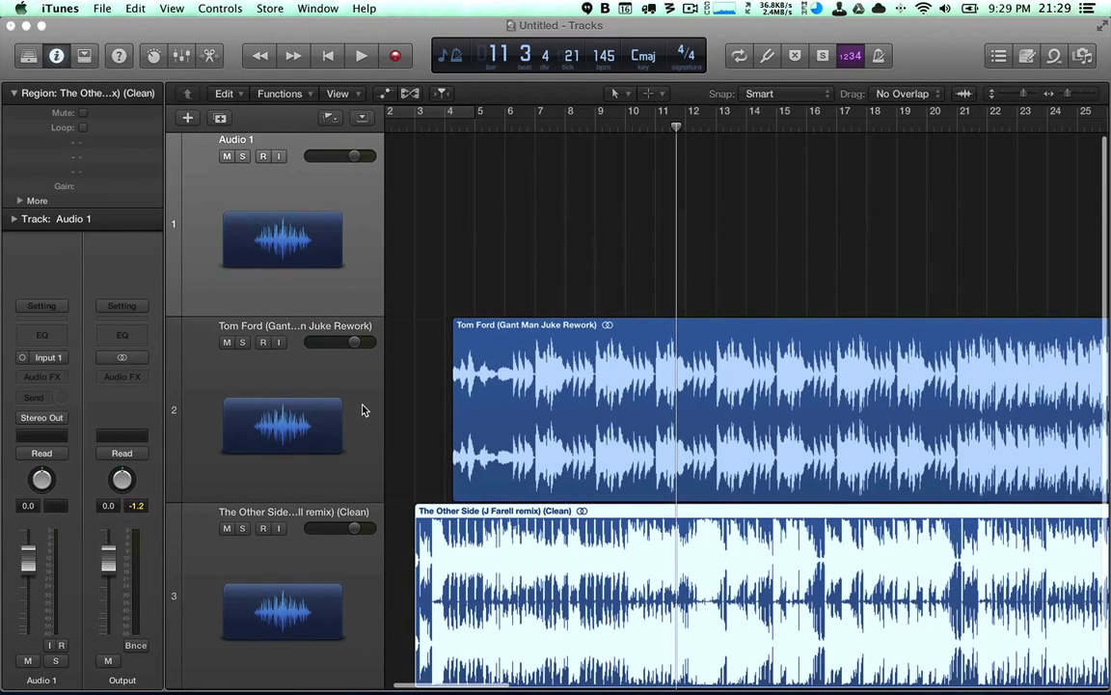
# - Mute the Tom Ford track and open The Other Side region in the audio file editor
pyautogui.scroll(-1, 461, 410)
pyautogui.scroll(-1, 461, 410)
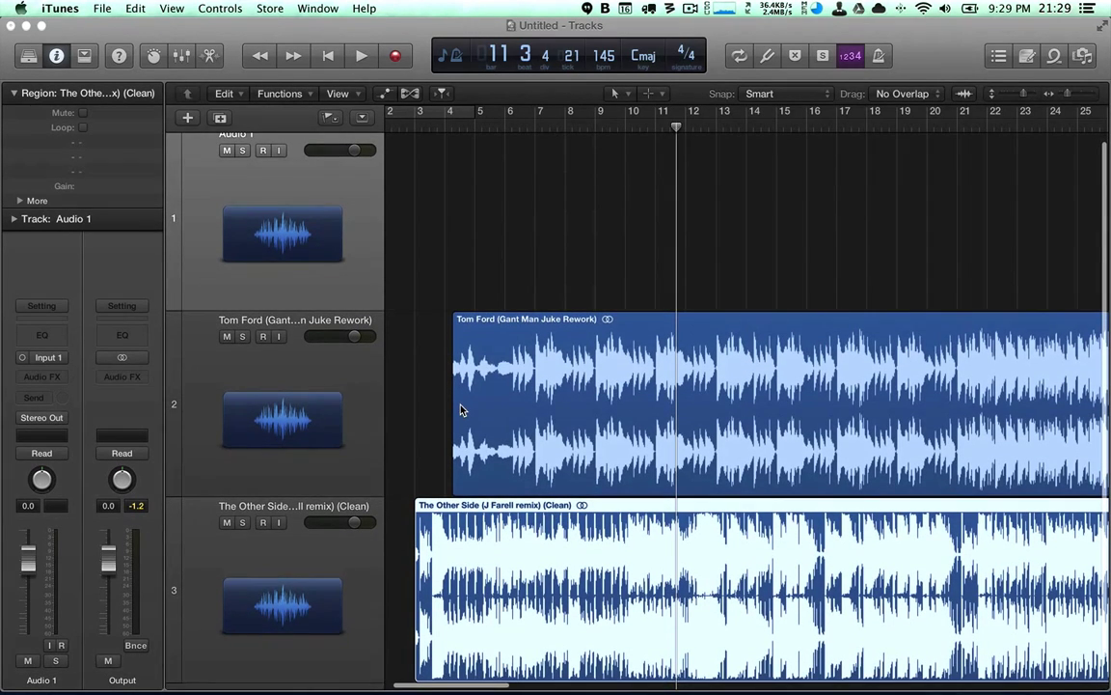
pyautogui.scroll(-3, 460, 410)
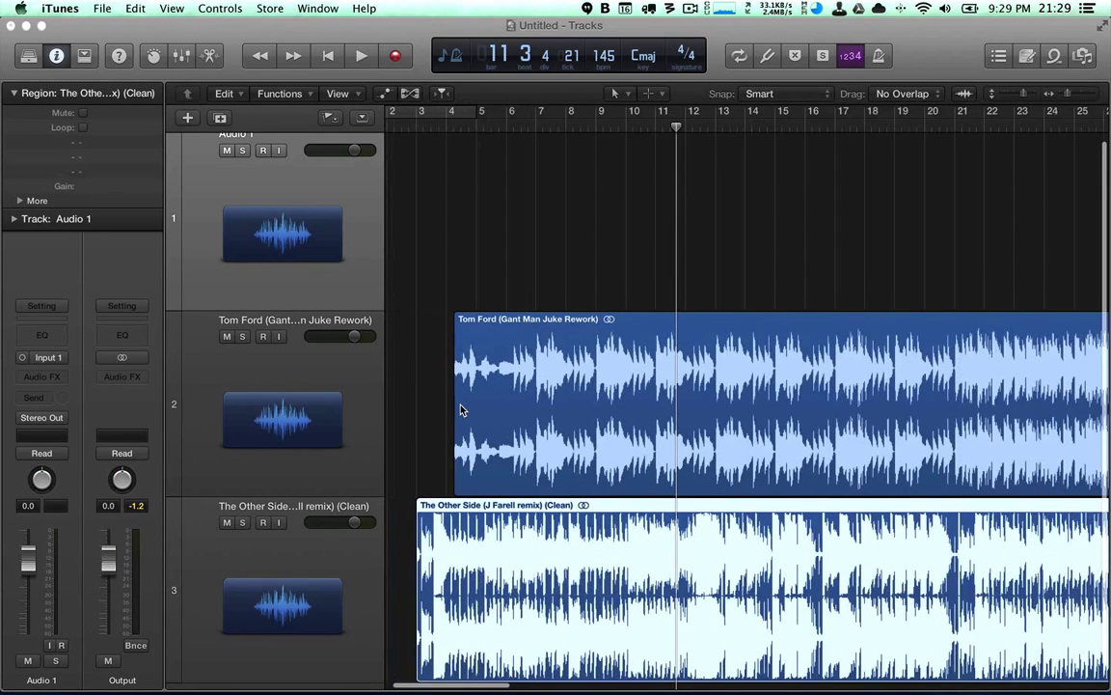
pyautogui.click(228, 336)
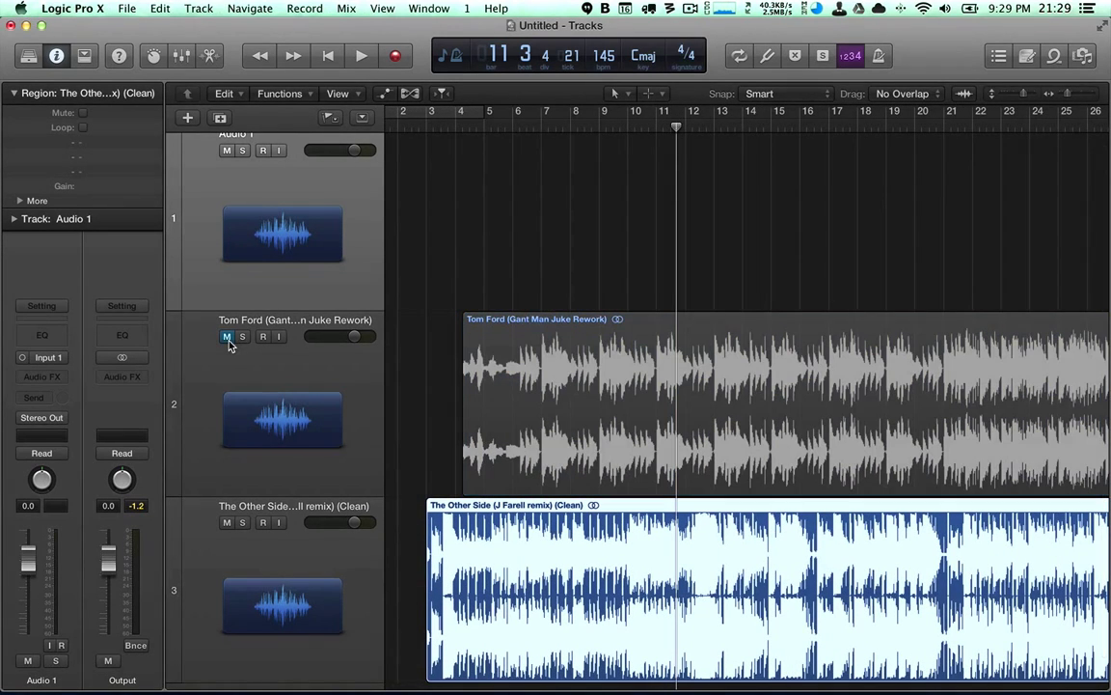
pyautogui.scroll(-2, 447, 412)
pyautogui.doubleClick(569, 542)
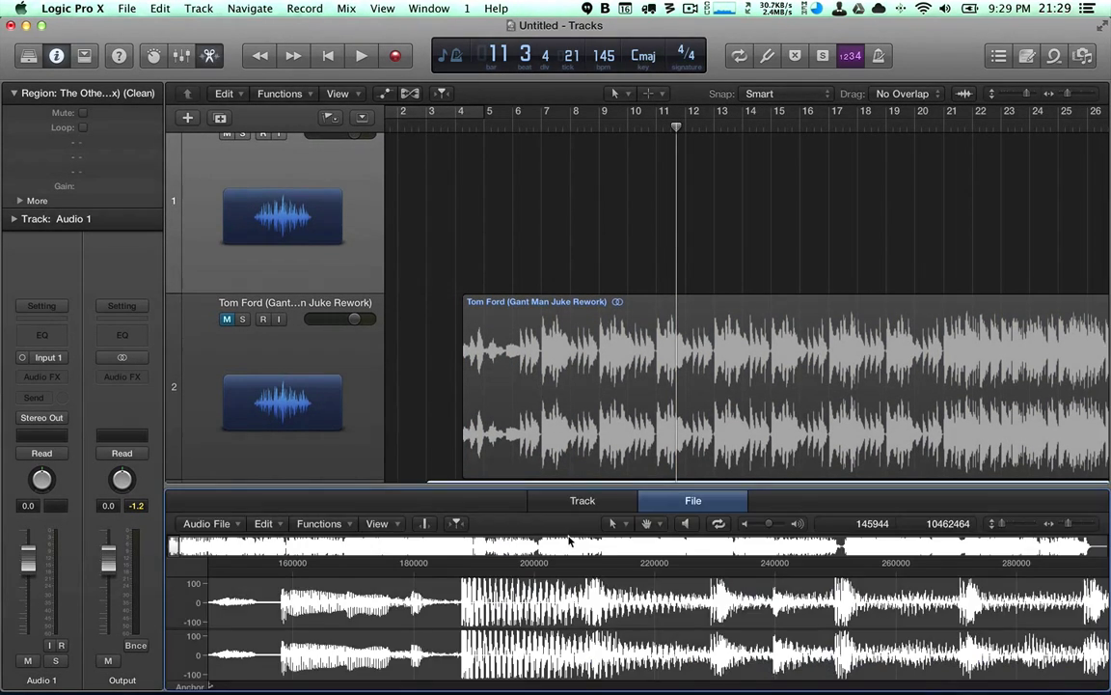
pyautogui.scroll(-4, 351, 321)
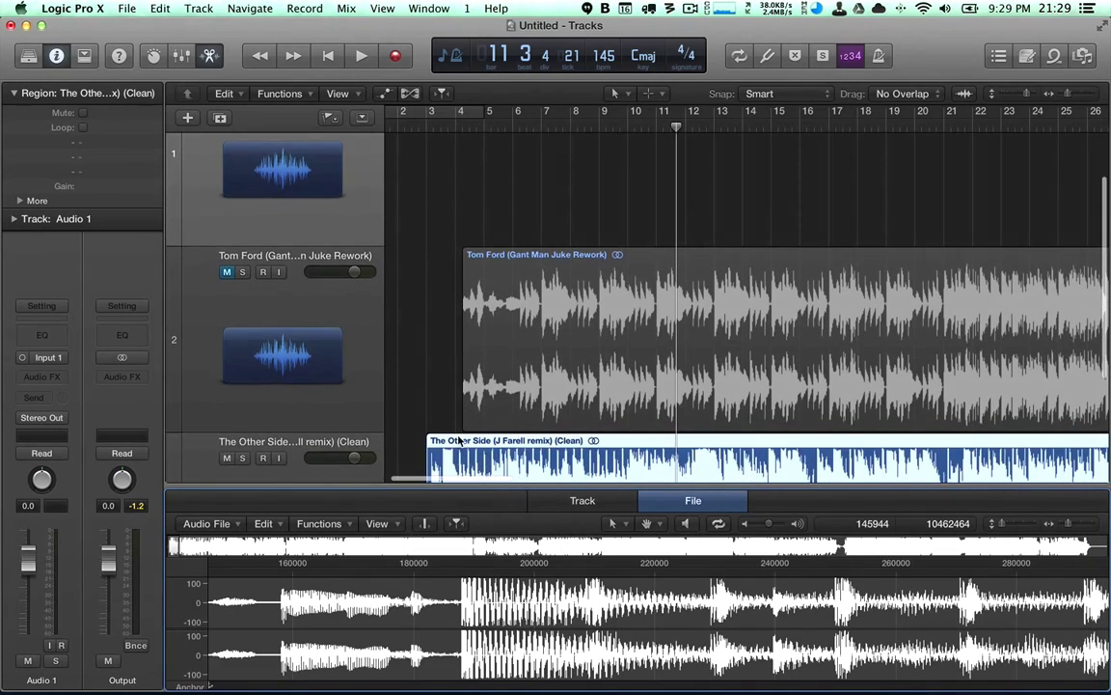
# - Open the Time and Pitch Machine for The Other Side and move its window clear of the audio file editor
pyautogui.click(227, 93)
pyautogui.moveTo(399, 489)
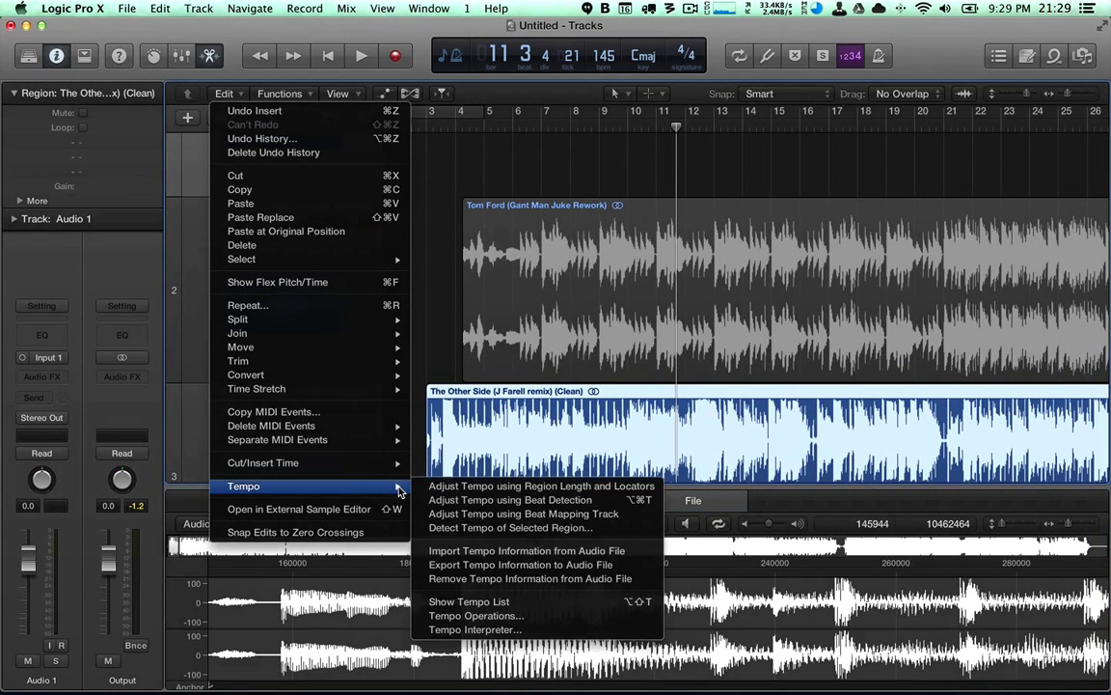
pyautogui.click(497, 511)
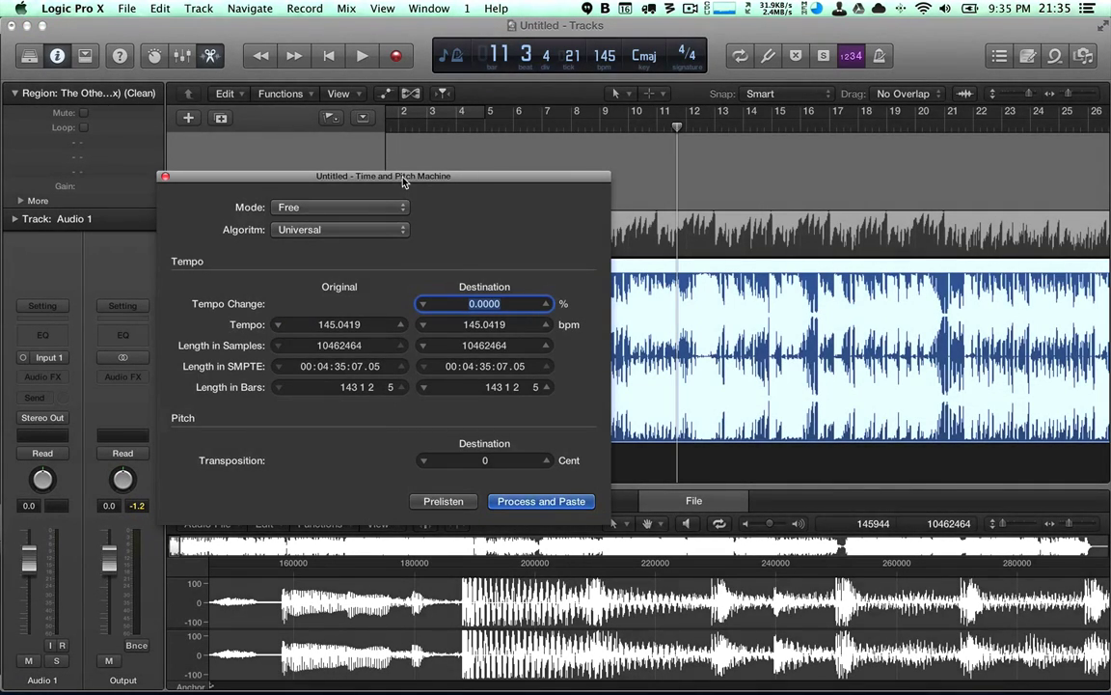
pyautogui.moveTo(404, 183); pyautogui.dragTo(602, 119)
pyautogui.click(349, 532)
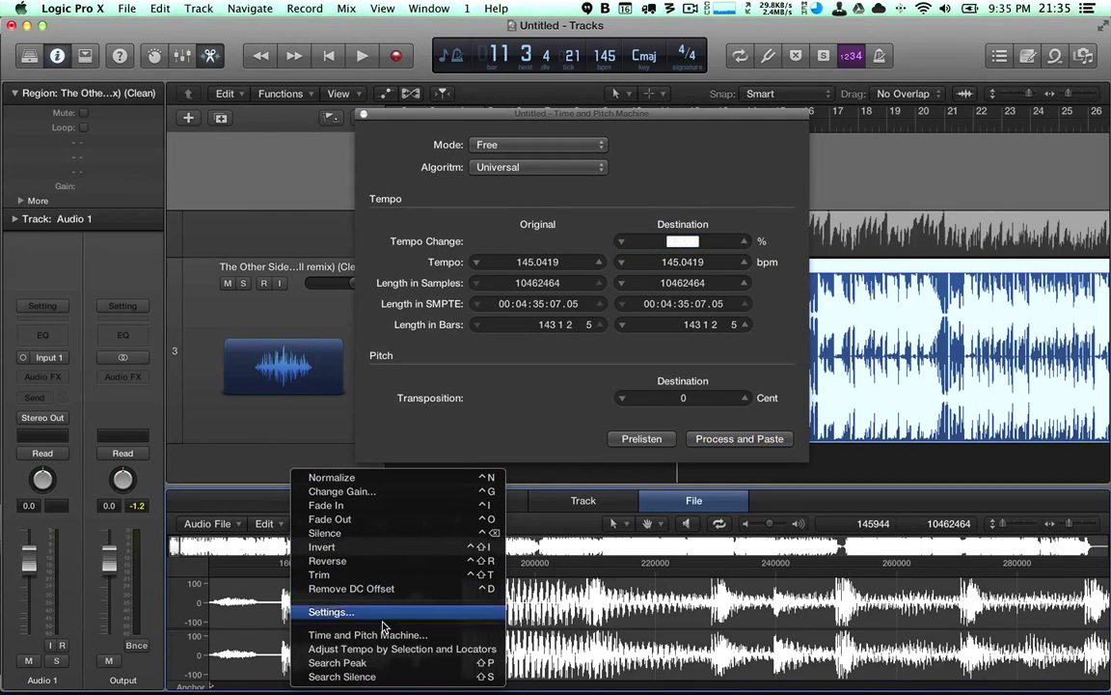
pyautogui.click(327, 522)
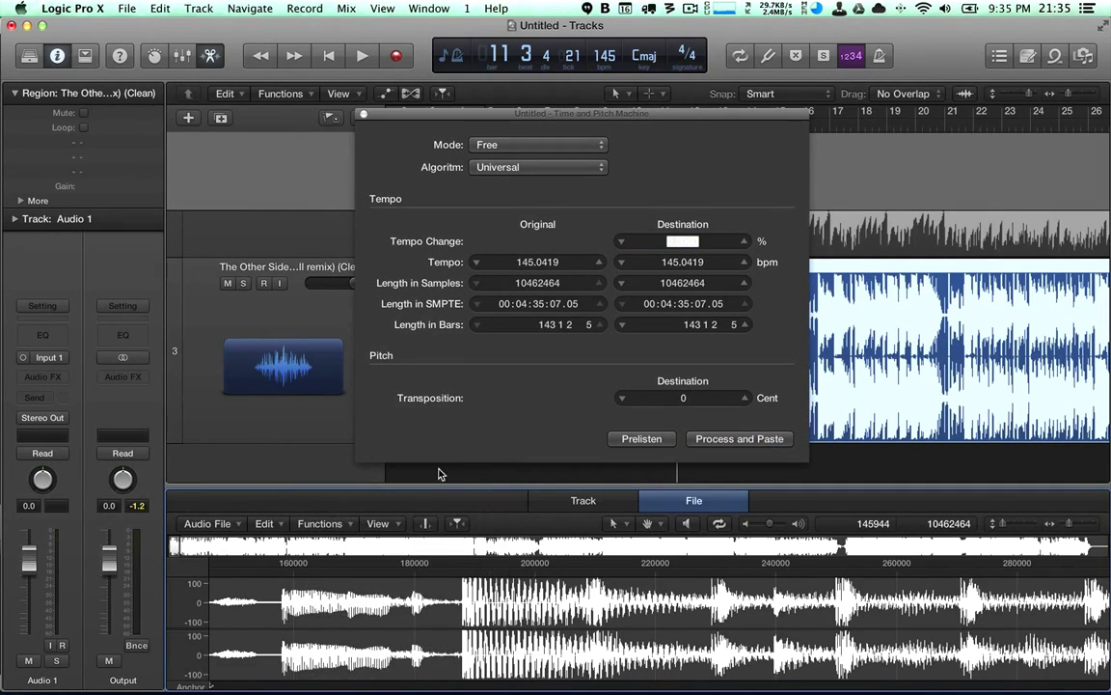
# - Time-stretch The Other Side from an original tempo of 128 bpm to 145 bpm with Process and Paste, and close the Time and Pitch Machine and editor
pyautogui.doubleClick(538, 262)
pyautogui.write('128')
pyautogui.press('Tab')
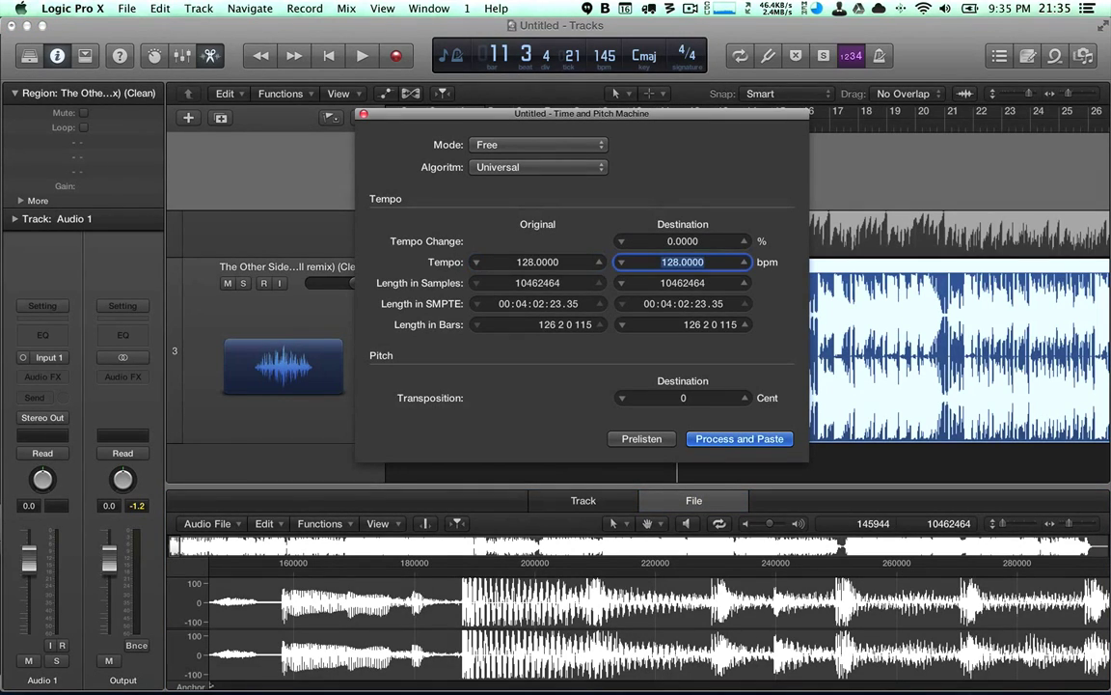
pyautogui.write('1')
pyautogui.press('Tab')
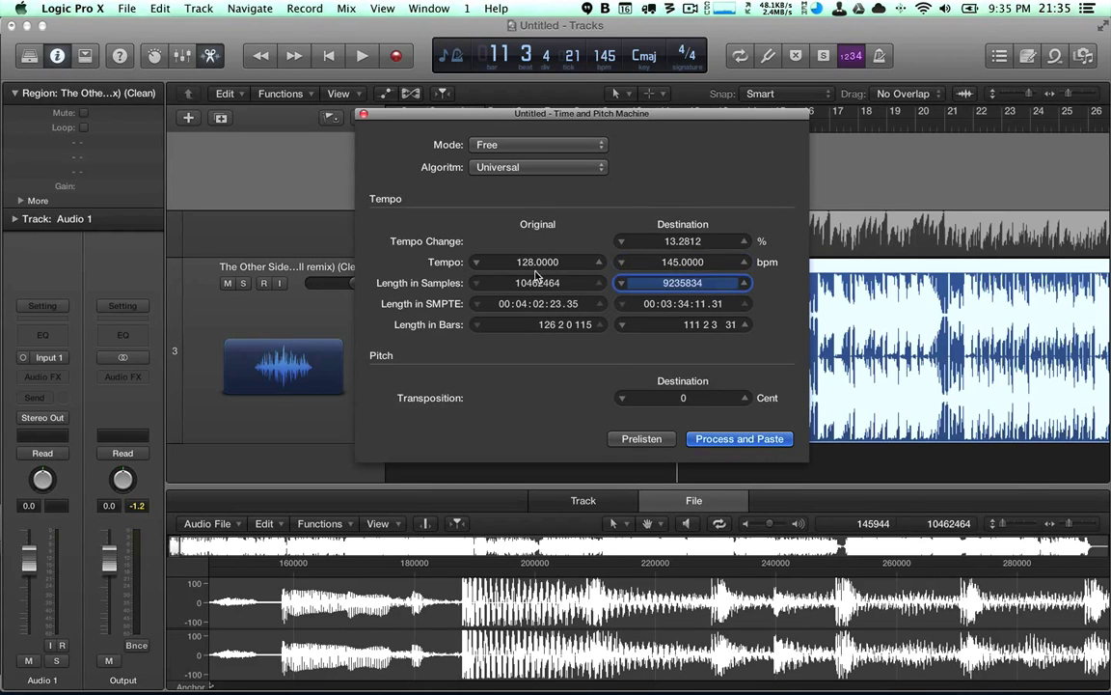
pyautogui.click(739, 439)
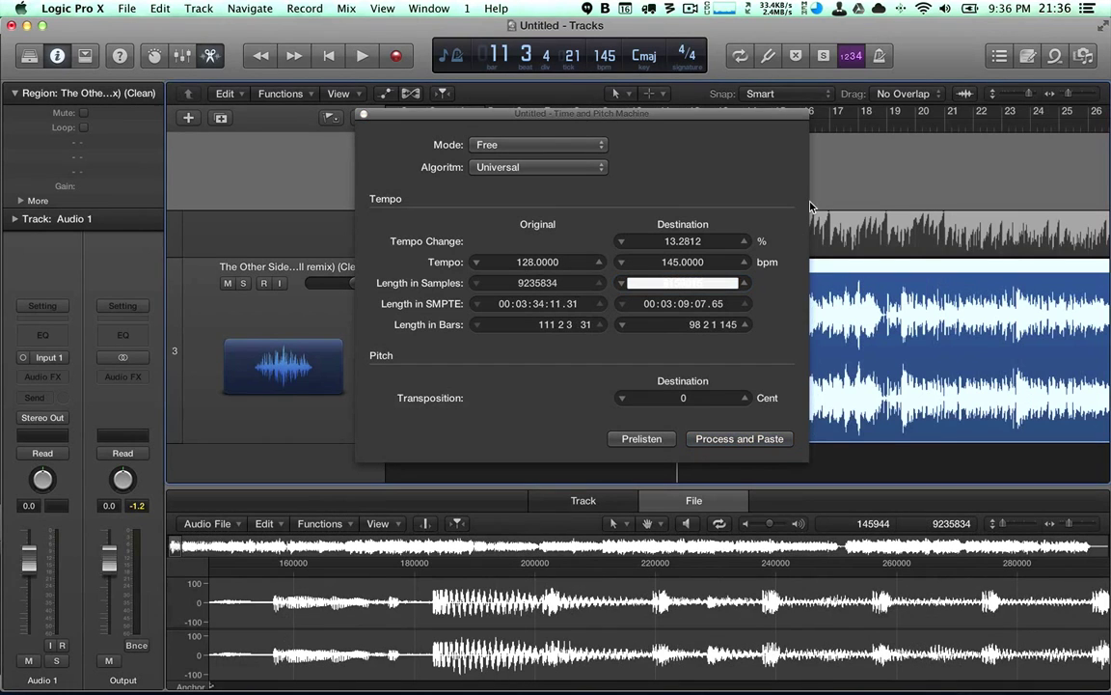
pyautogui.click(364, 115)
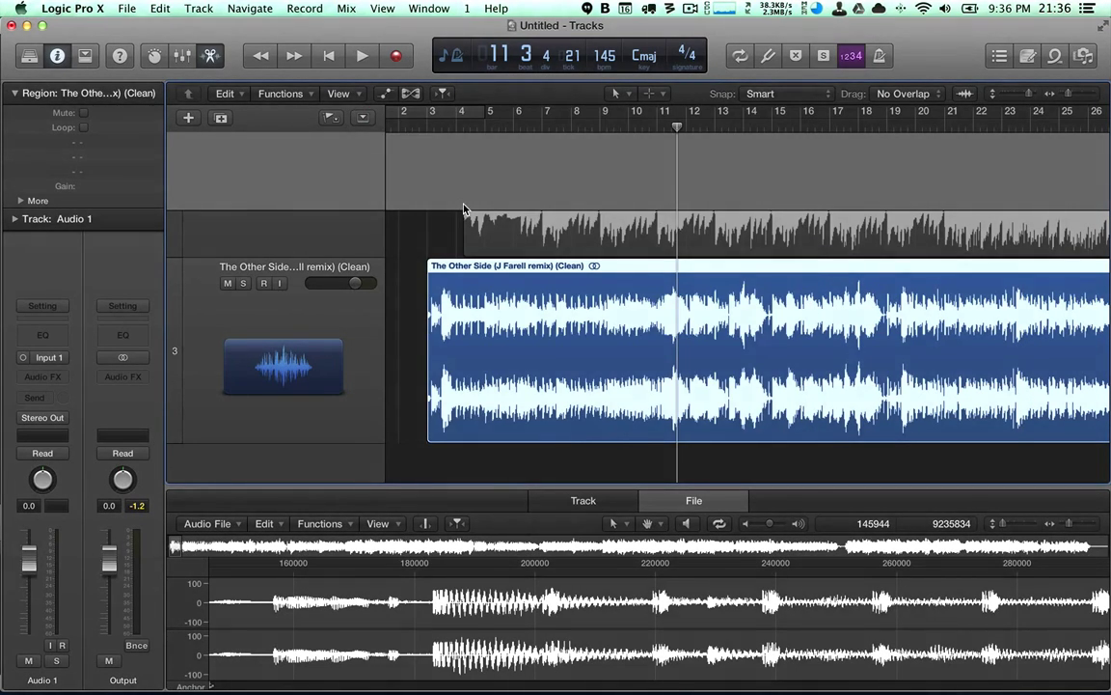
pyautogui.press('e')
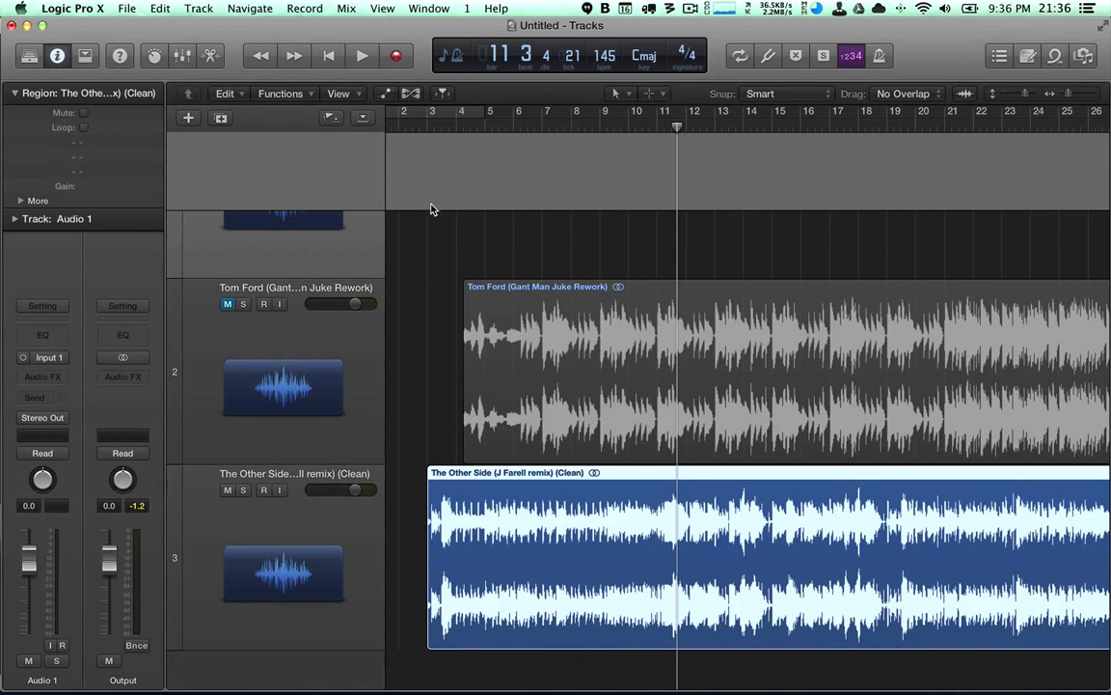
# - Audition the start of The Other Side and shift the region towards the timeline start so its first strong hit lands on bar 3
pyautogui.click(422, 129)
pyautogui.press('space')
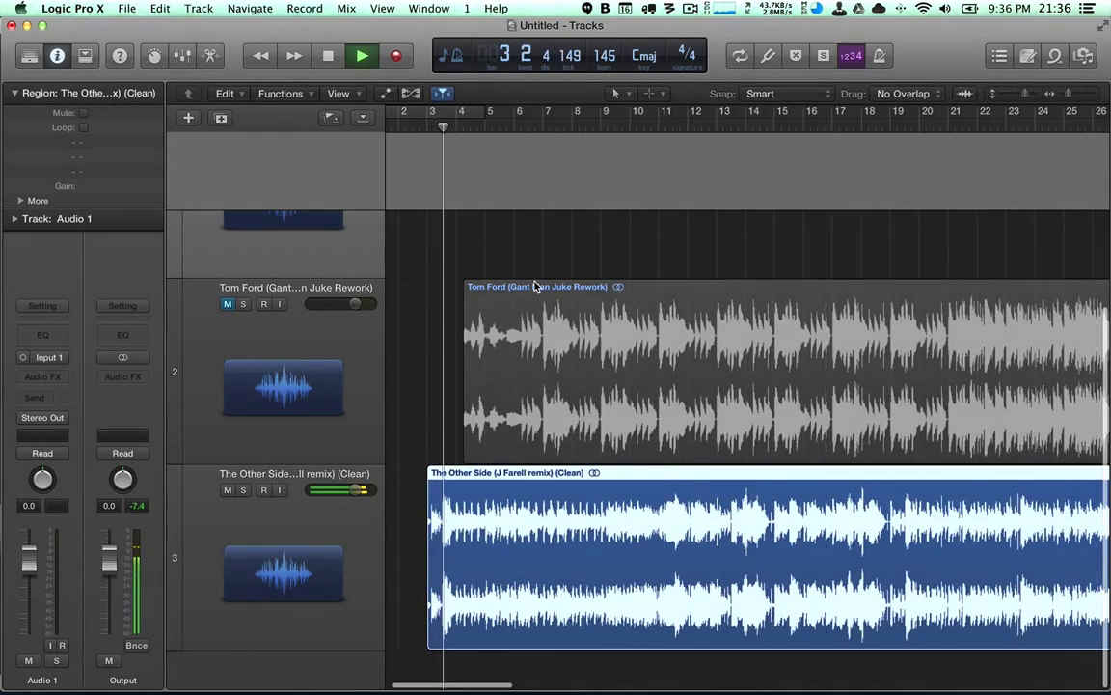
pyautogui.press('super+Right')
pyautogui.press('space')
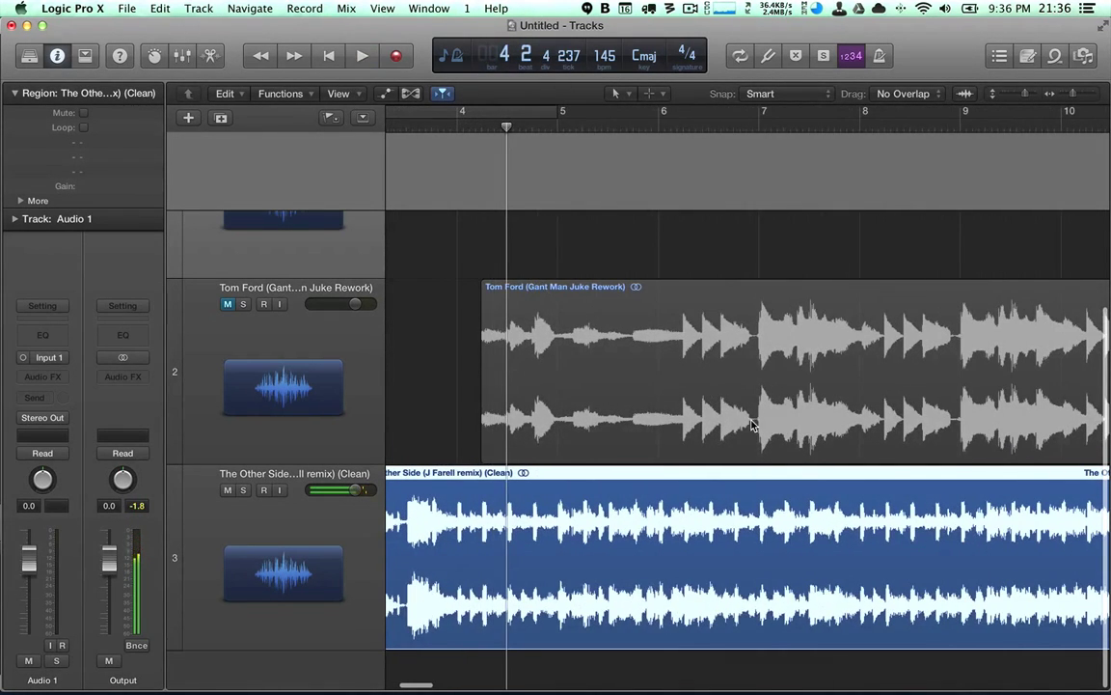
pyautogui.press('super+Right')
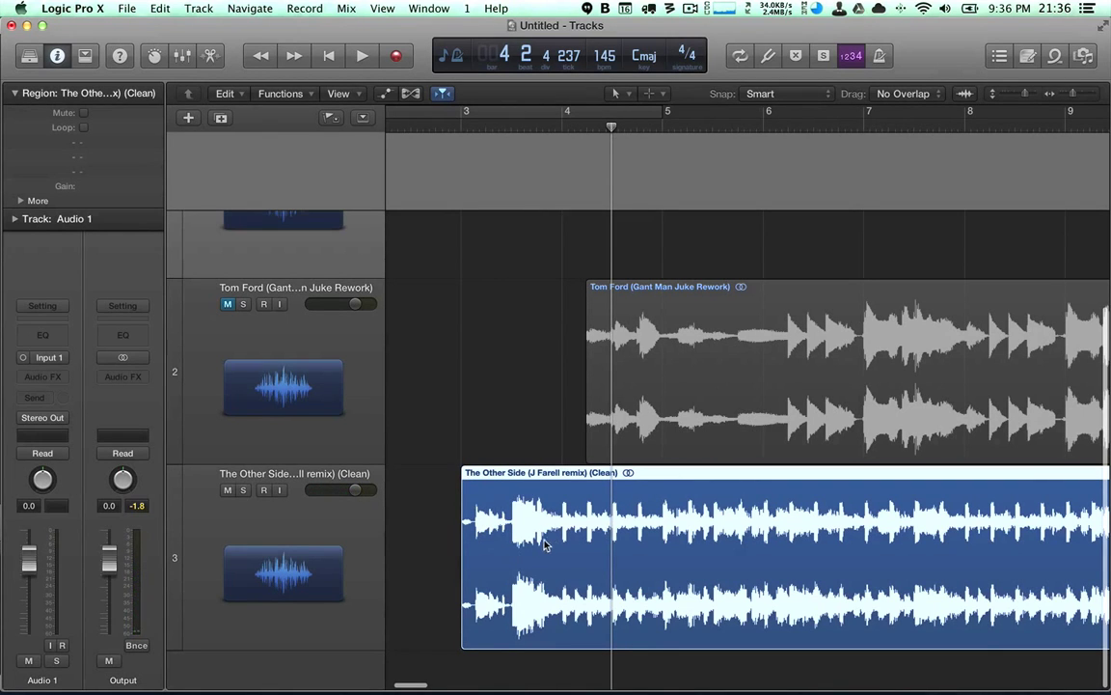
pyautogui.moveTo(514, 521); pyautogui.dragTo(466, 520)
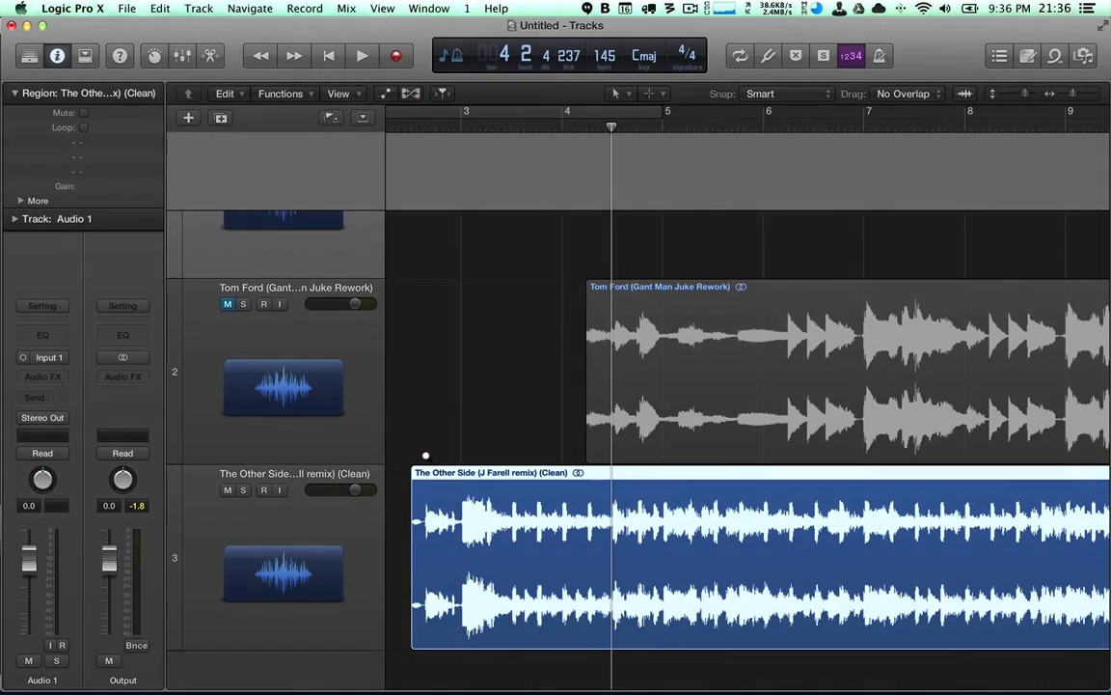
# - Split The Other Side region at bar 3, exactly where its first strong hit begins
pyautogui.press('z')
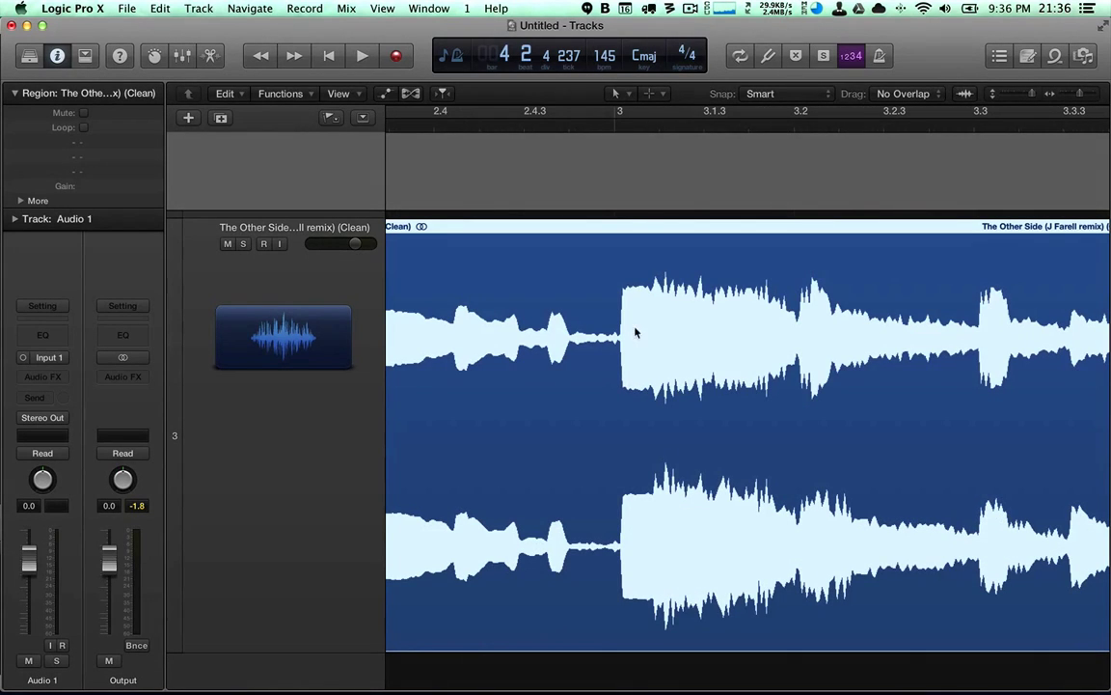
pyautogui.moveTo(582, 214); pyautogui.dragTo(635, 347)
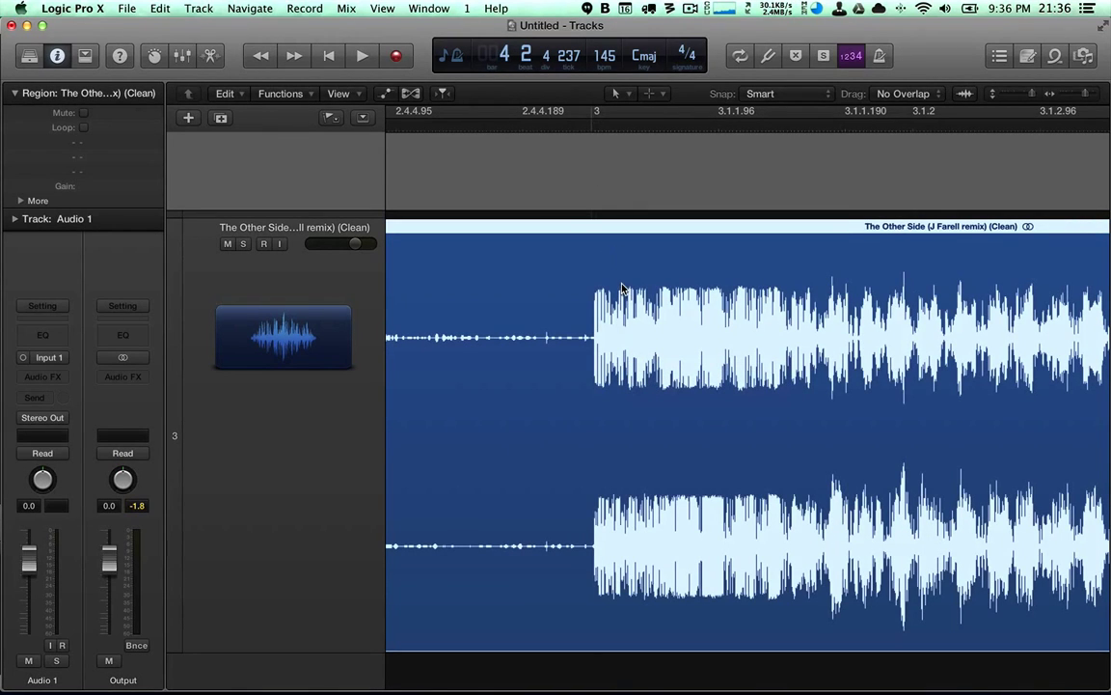
pyautogui.press('super+Left')
pyautogui.press('super+Left')
pyautogui.press('super+Left')
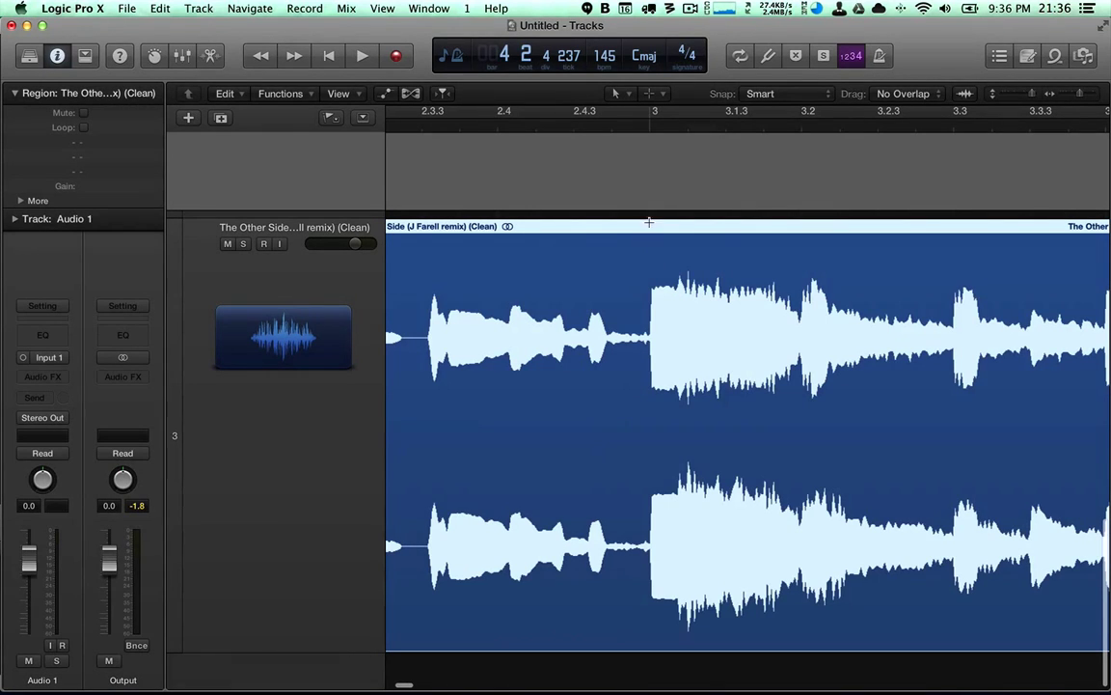
pyautogui.click(650, 224)
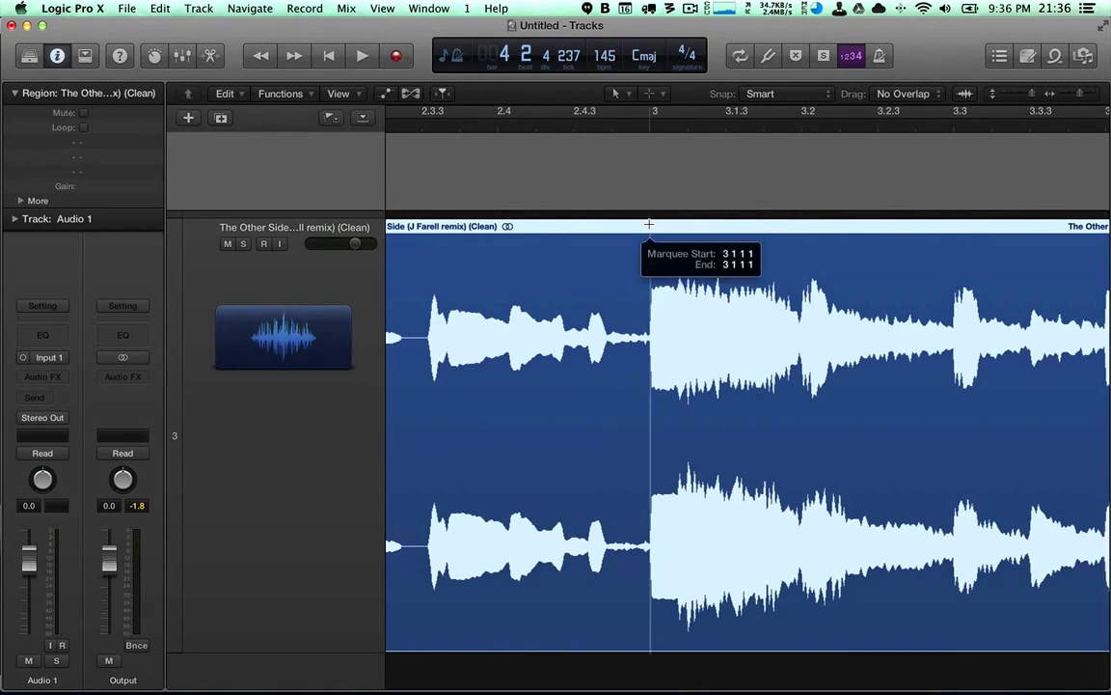
pyautogui.click(650, 232)
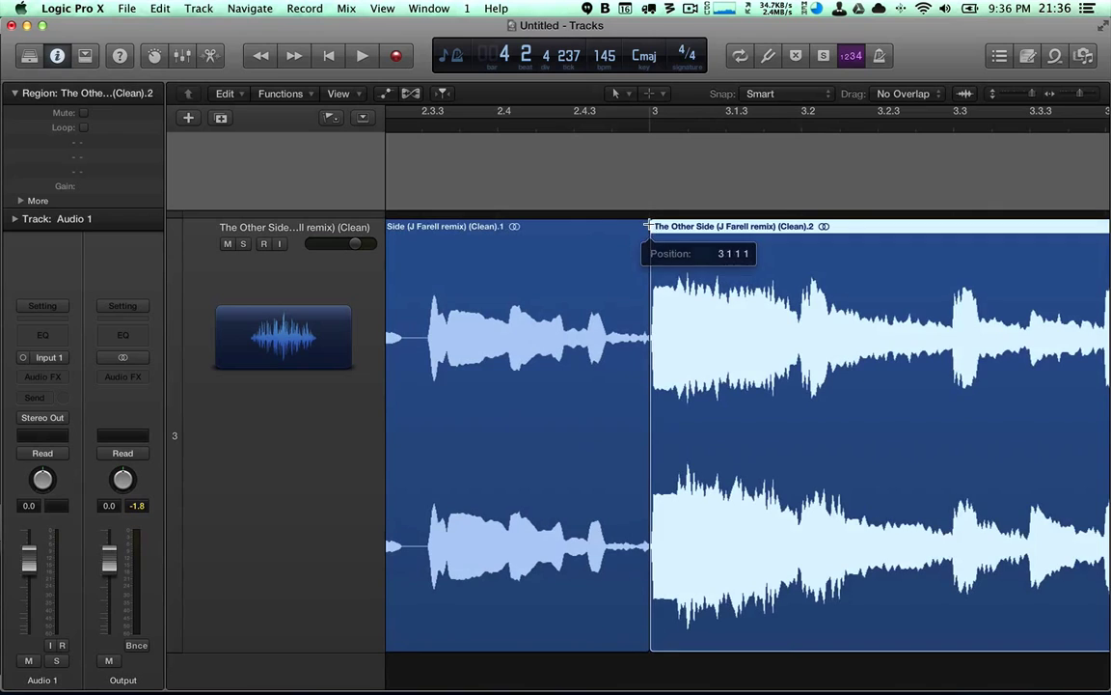
# - Delete the short intro piece of The Other Side before bar 3
pyautogui.click(608, 407)
pyautogui.press('super+Left')
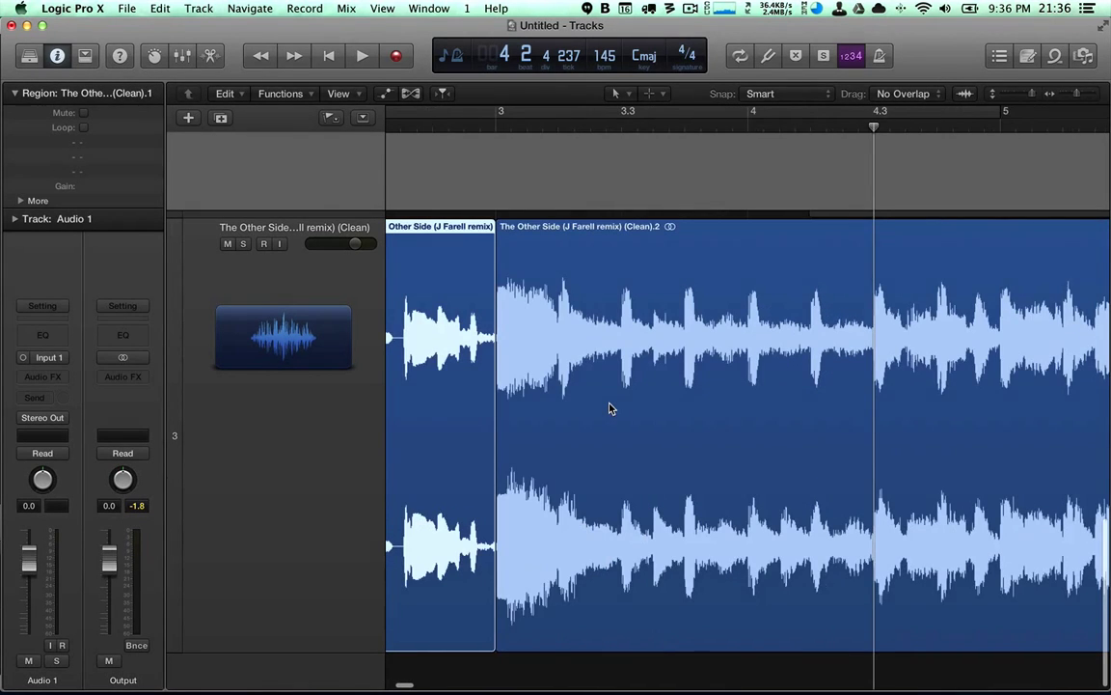
pyautogui.hscroll(-3, 606, 408)
pyautogui.press('Delete')
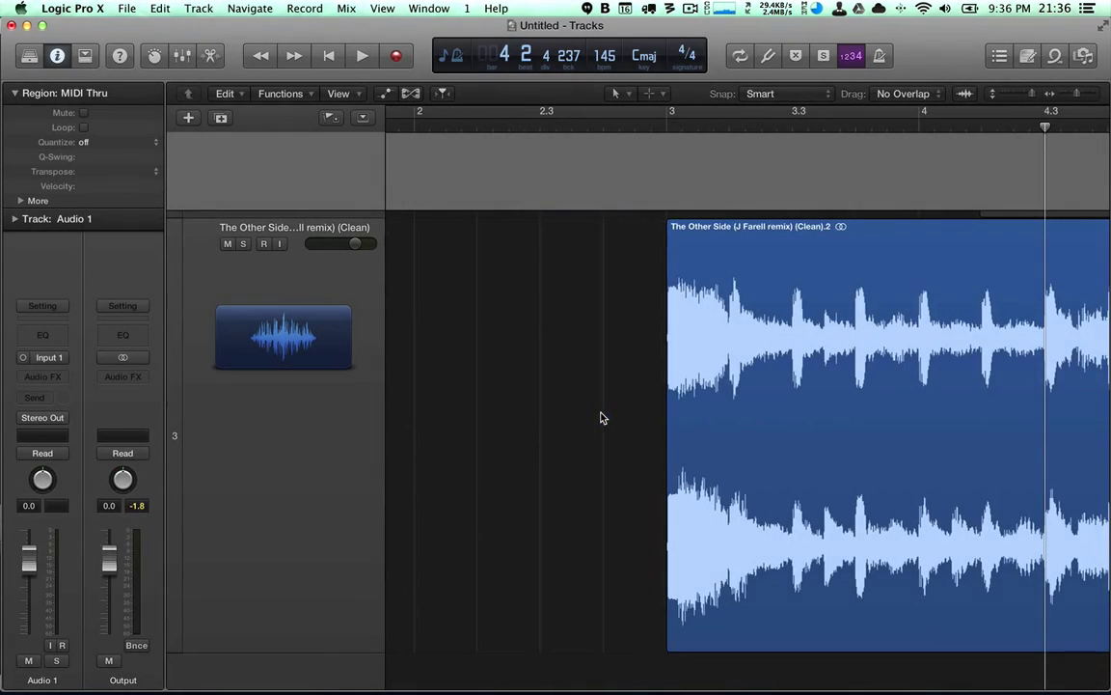
# - Play The Other Side from just before bar 3 to about bar 7 to check its timing against the grid
pyautogui.press('super+Left')
pyautogui.press('super+Left')
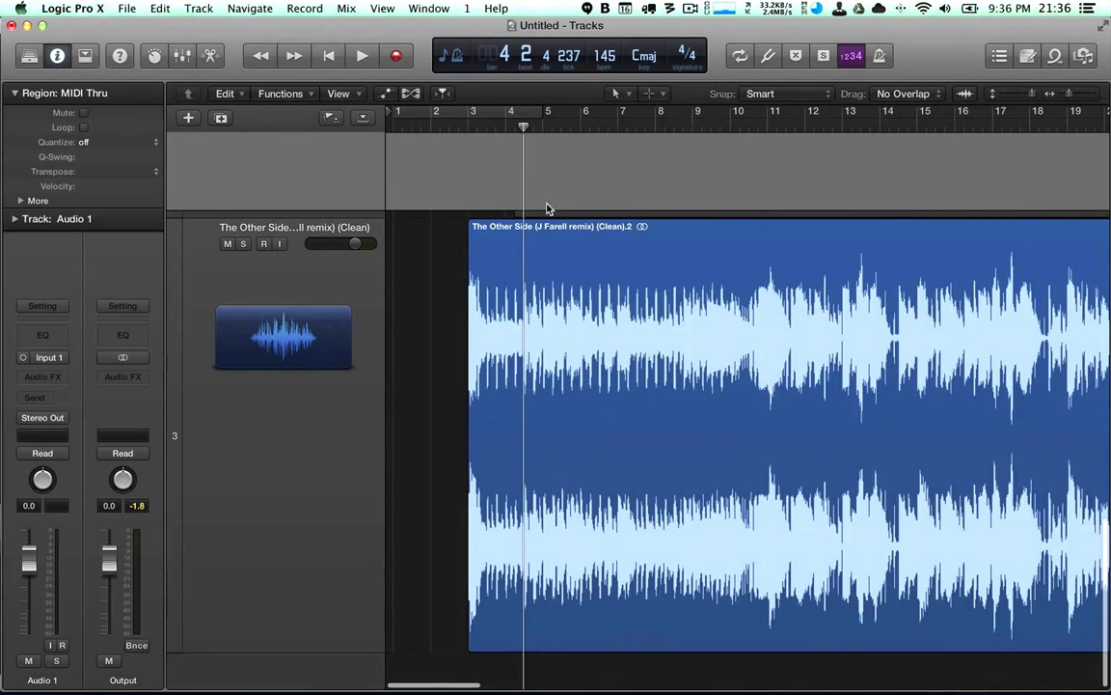
pyautogui.press('super+Right')
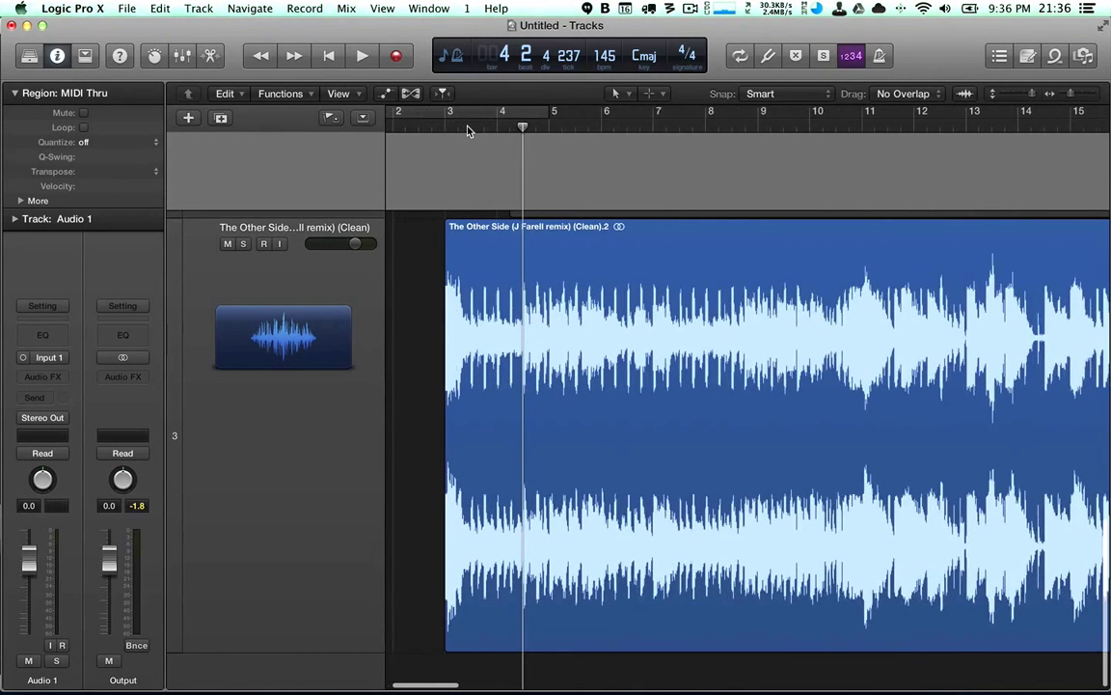
pyautogui.click(432, 130)
pyautogui.press('space')
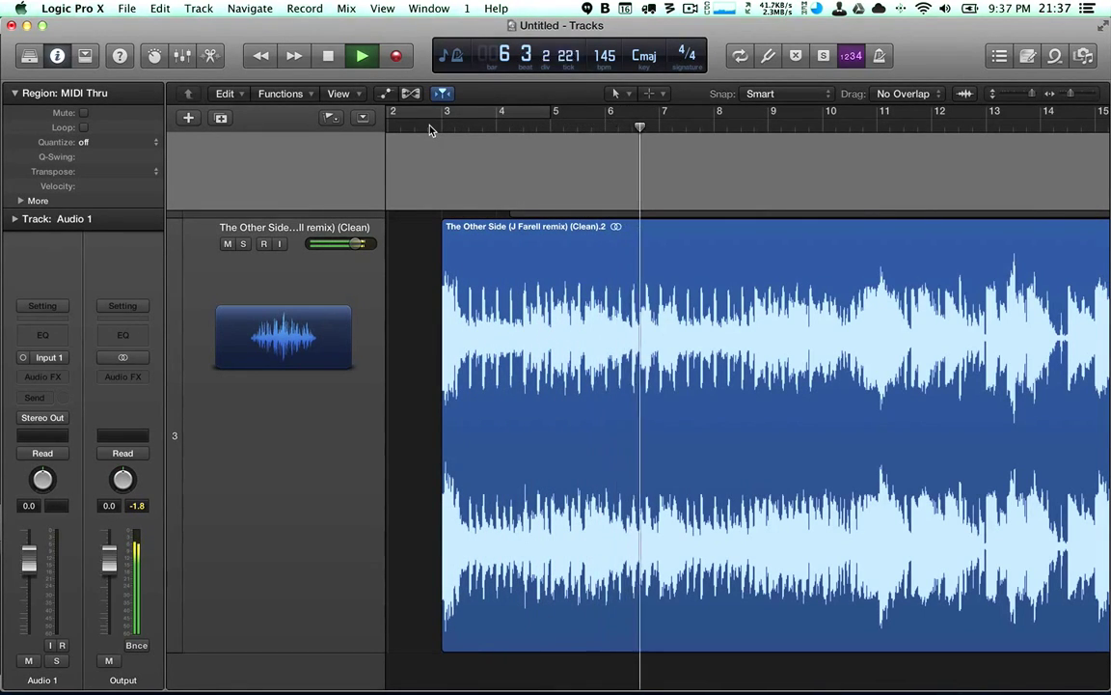
pyautogui.press('space')
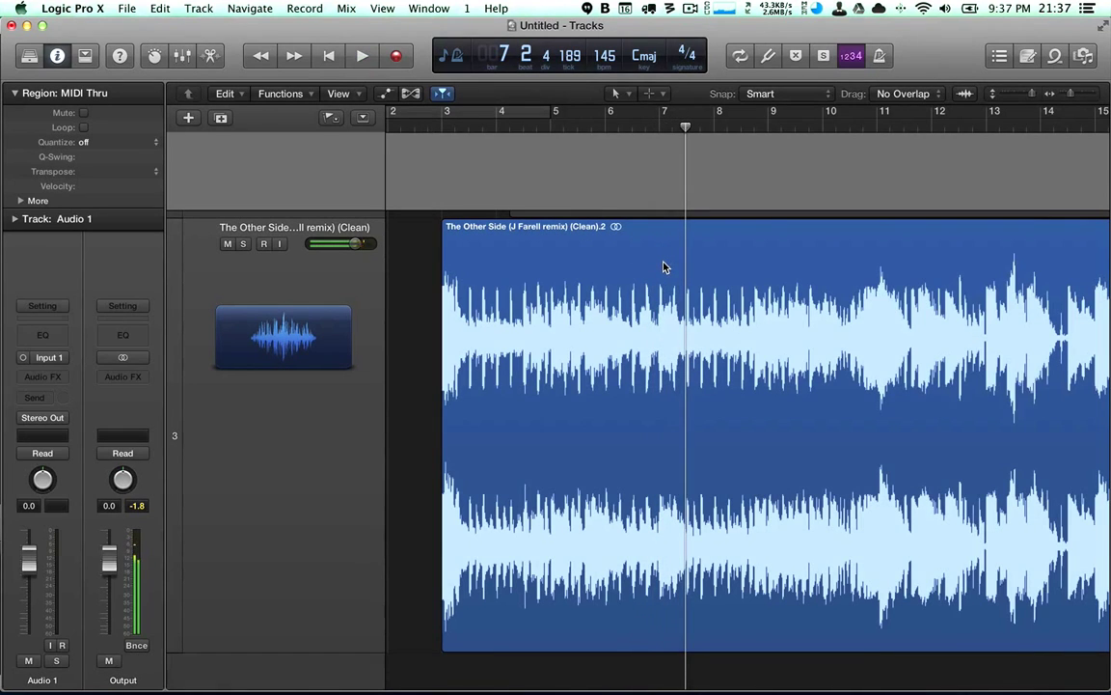
# - Play The Other Side onward from about bar 8 and raise the system volume by two notches
pyautogui.press('super+Left')
pyautogui.press('super+Left')
pyautogui.press('super+Left')
pyautogui.press('super+Left')
pyautogui.press('super+Up')
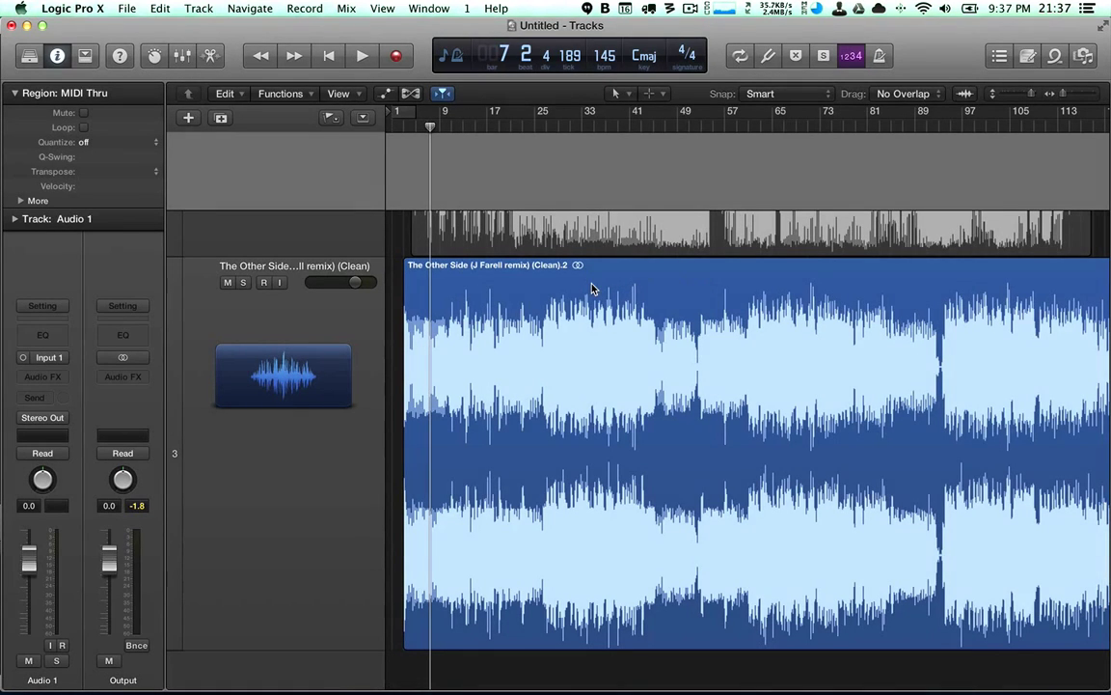
pyautogui.press('super+Right')
pyautogui.press('super+Right')
pyautogui.press('space')
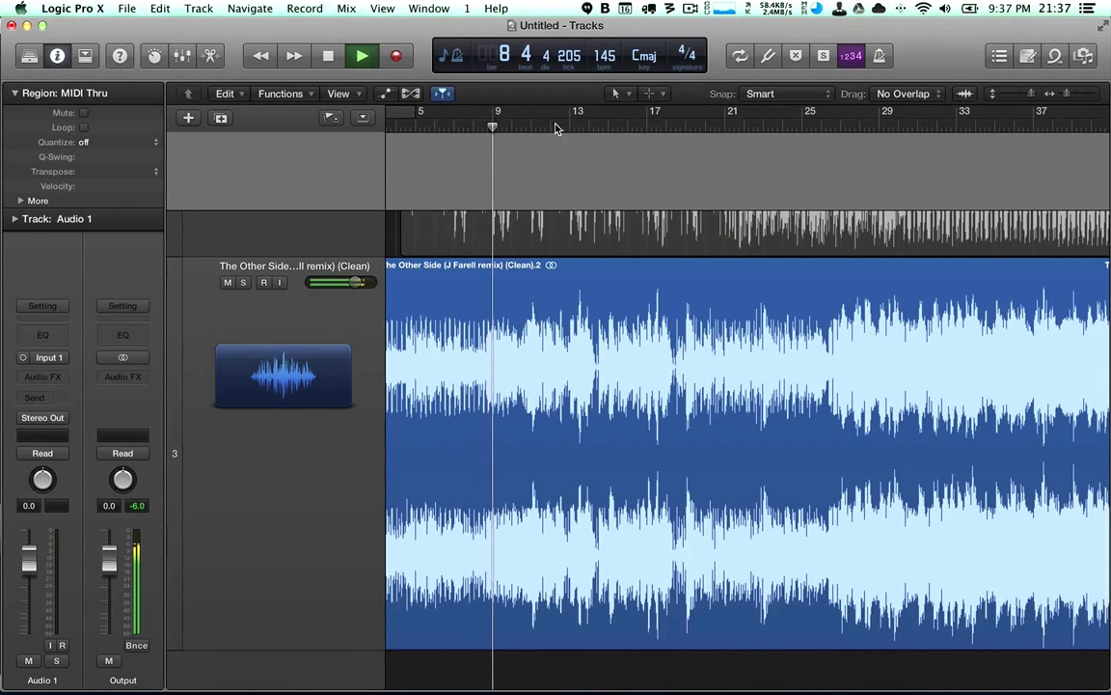
pyautogui.press('XF86AudioRaiseVolume')
pyautogui.press('XF86AudioRaiseVolume')
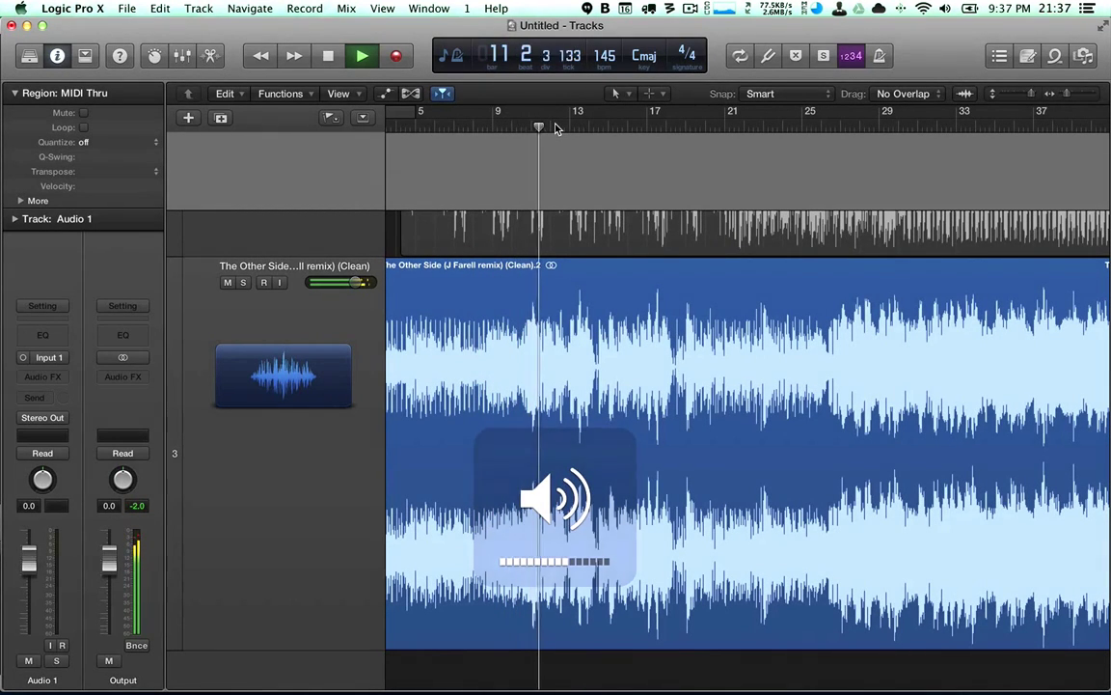
# - Skip ahead through The Other Side during playback to about bar 27 to find where its next section begins
pyautogui.scroll(1, 555, 128)
pyautogui.scroll(1, 554, 128)
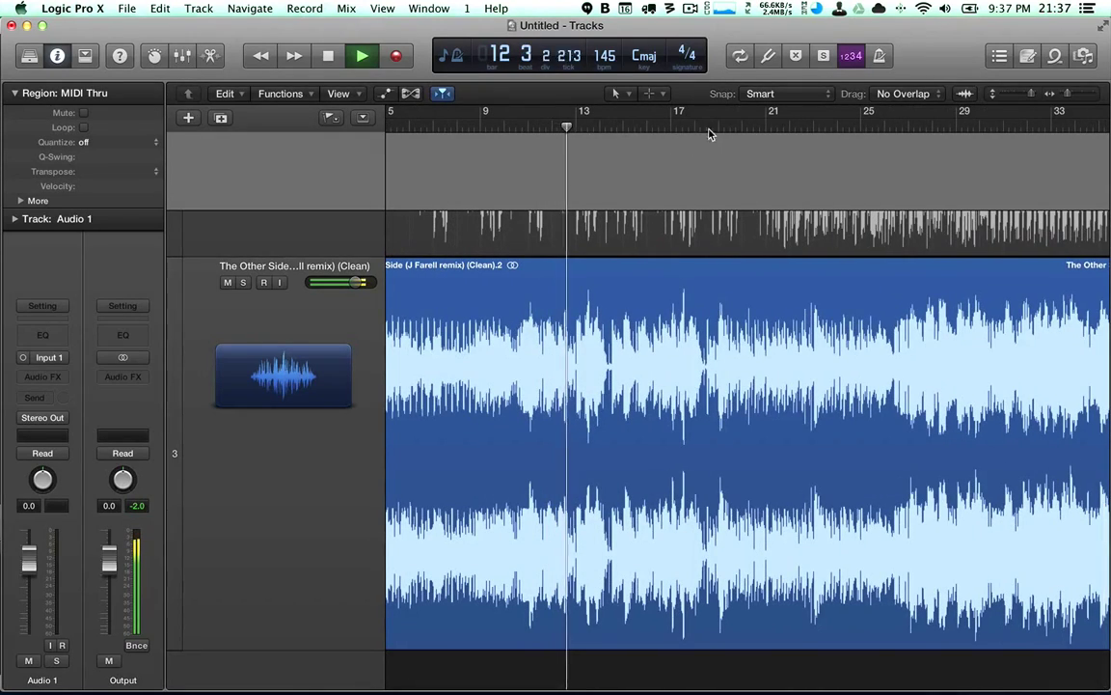
pyautogui.scroll(-2, 899, 168)
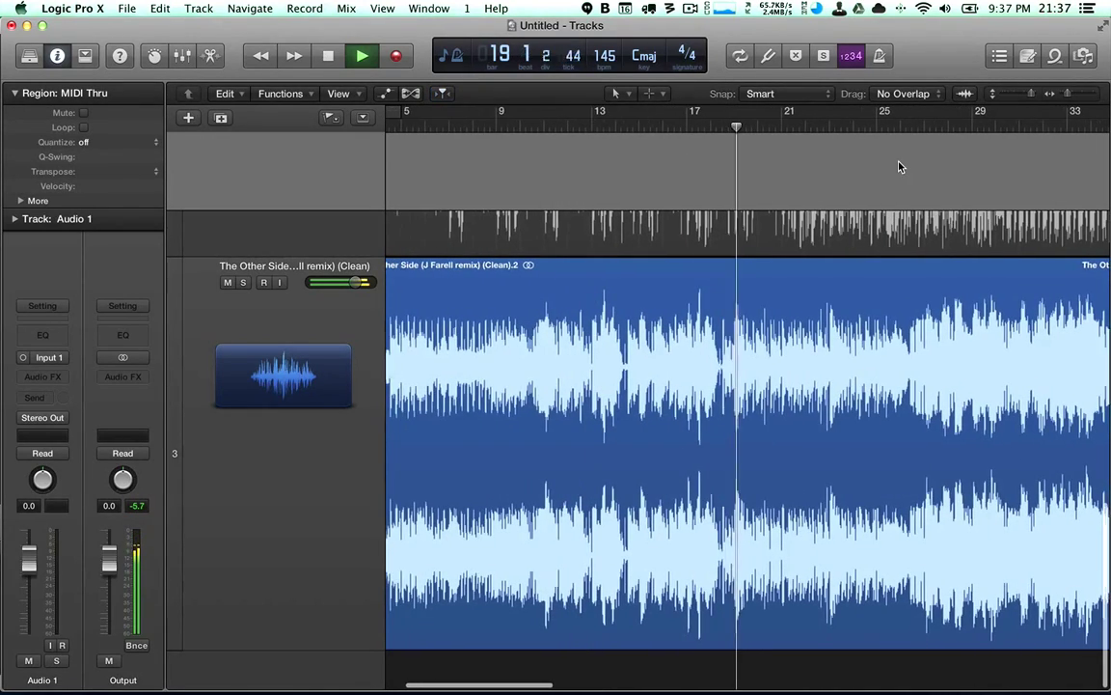
pyautogui.scroll(2, 899, 168)
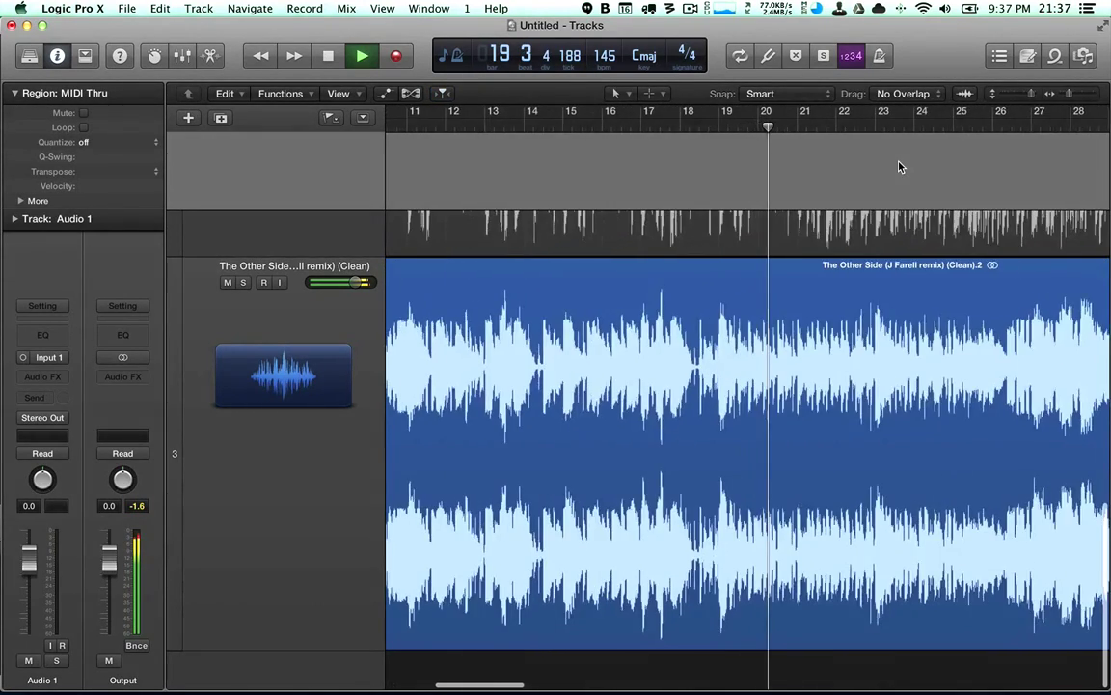
pyautogui.hscroll(3, 899, 168)
pyautogui.click(751, 128)
pyautogui.hscroll(2, 855, 182)
pyautogui.scroll(1, 854, 182)
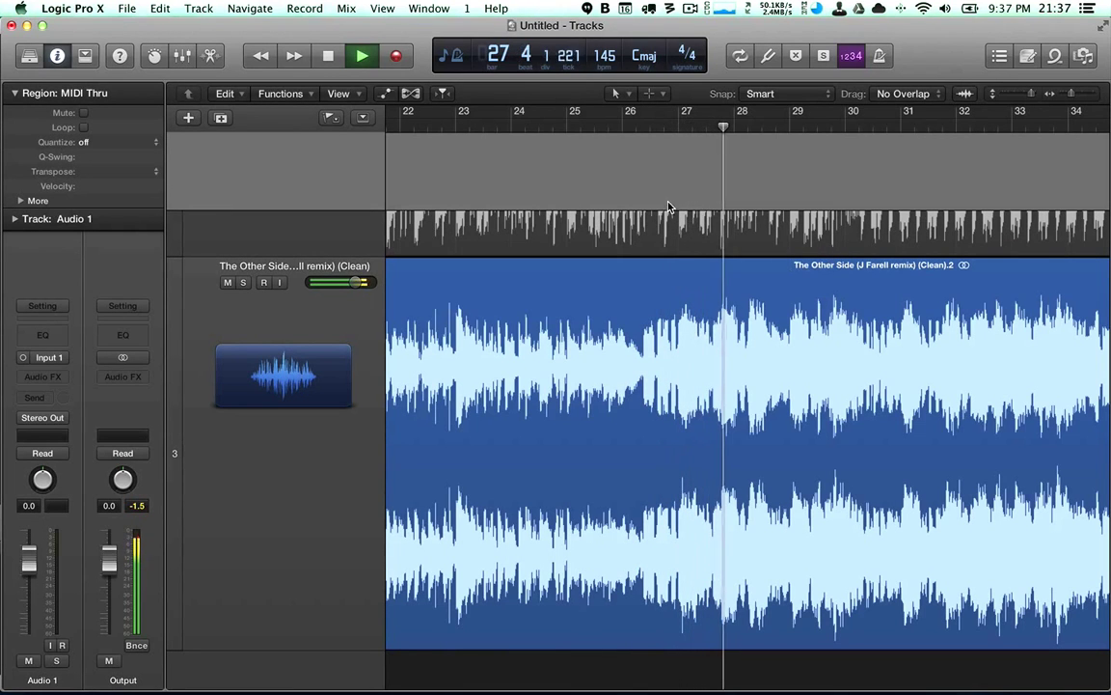
# - Stop playback and split The Other Side region at bar 26
pyautogui.press('space')
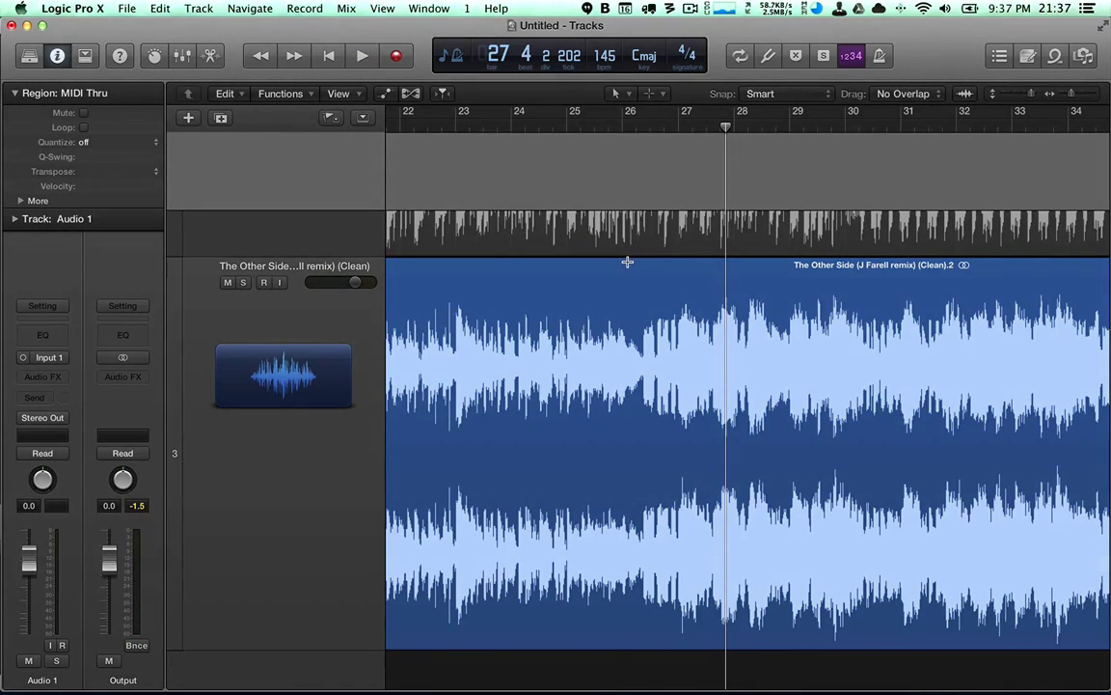
pyautogui.click(621, 260)
pyautogui.press('super+Left')
pyautogui.press('super+Left')
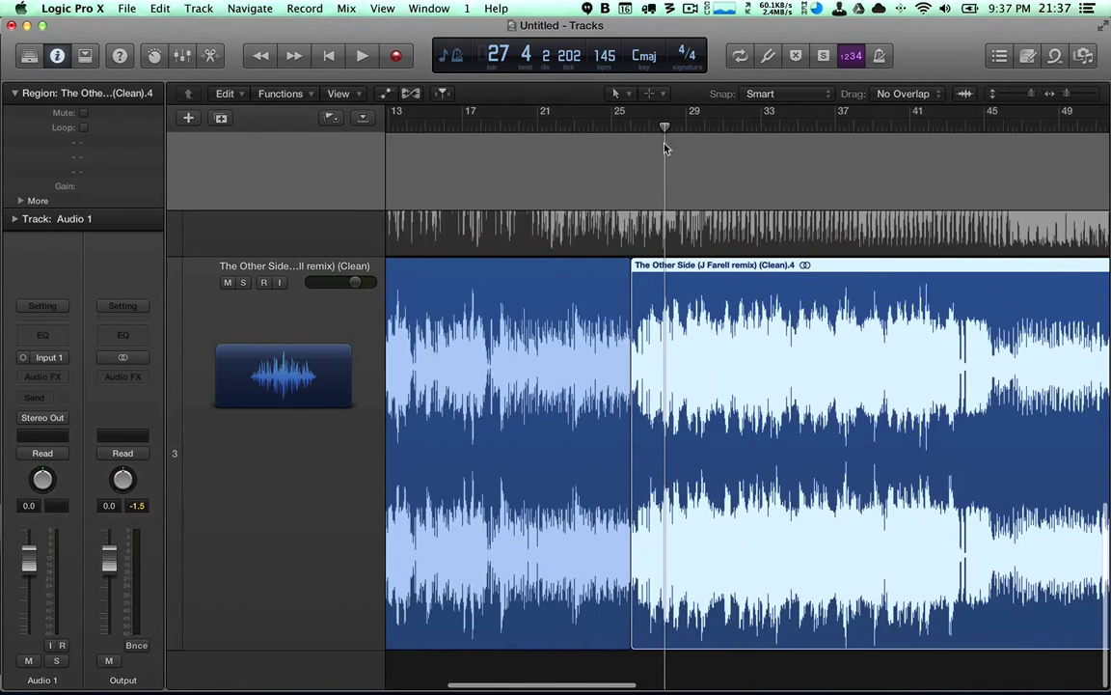
# - Audition The Other Side from bar 26, skipping ahead to about bar 45 to find the section's end
pyautogui.doubleClick(632, 128)
pyautogui.press('super+Right')
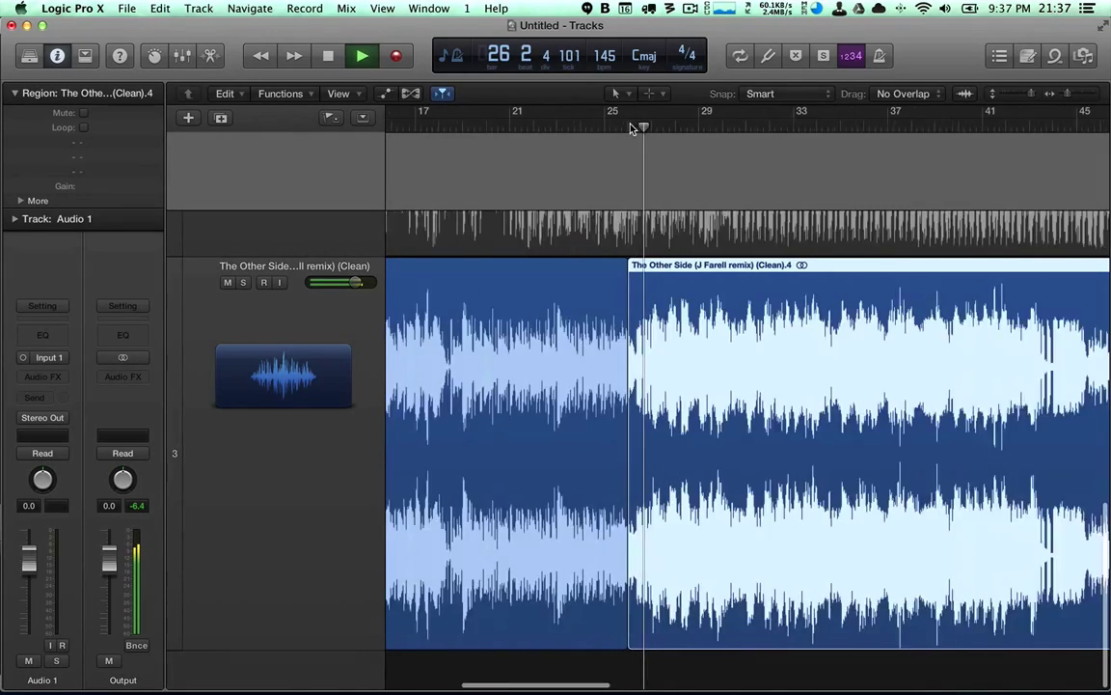
pyautogui.press('super+Right')
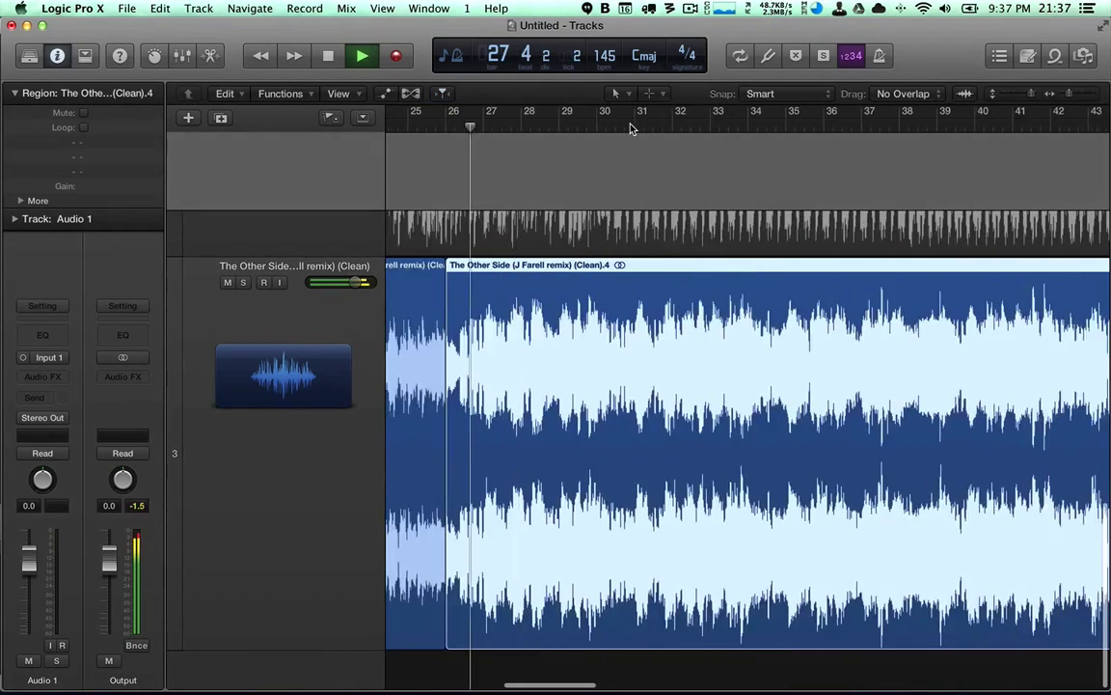
pyautogui.press('super+Down')
pyautogui.press('super+Down')
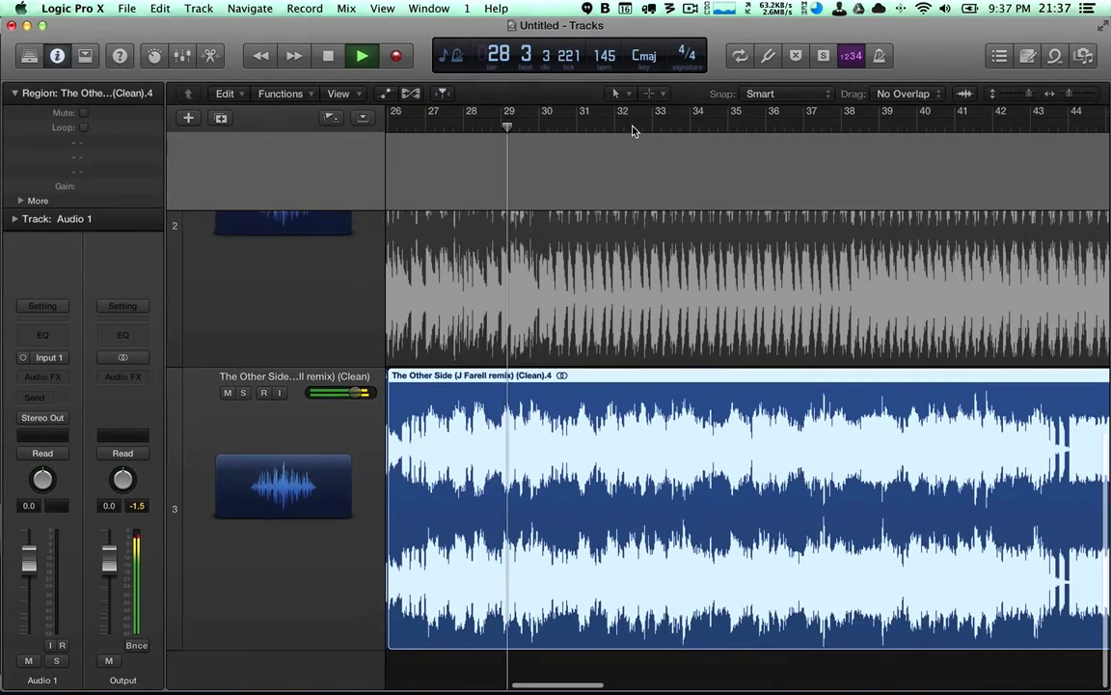
pyautogui.click(691, 129)
pyautogui.press('super+Left')
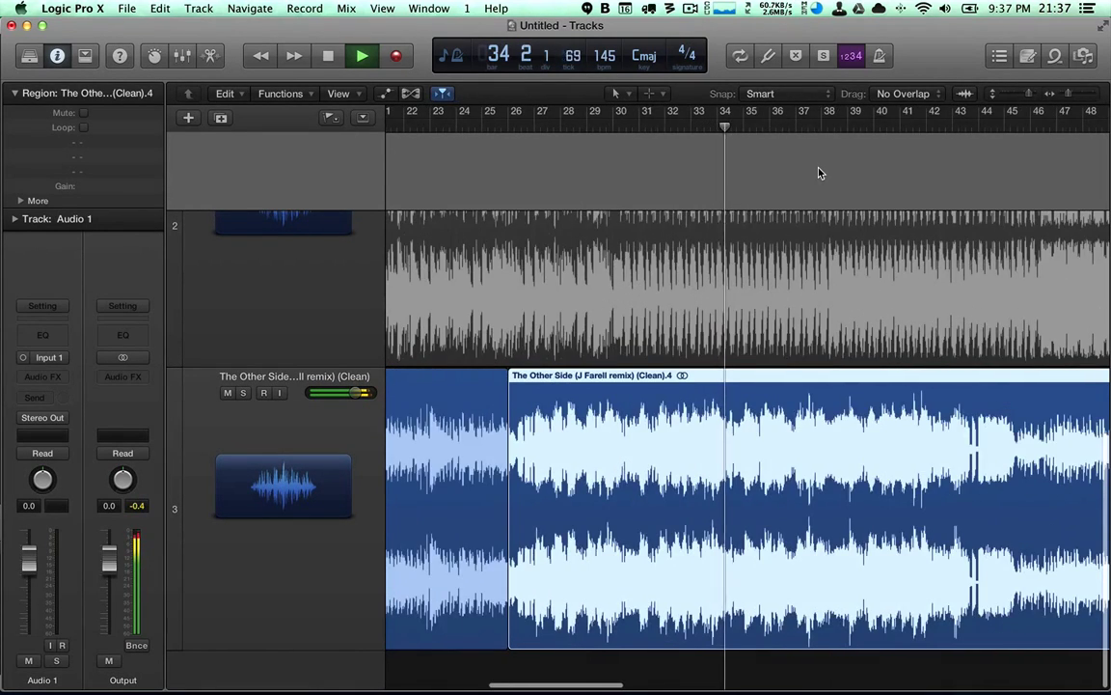
pyautogui.click(847, 129)
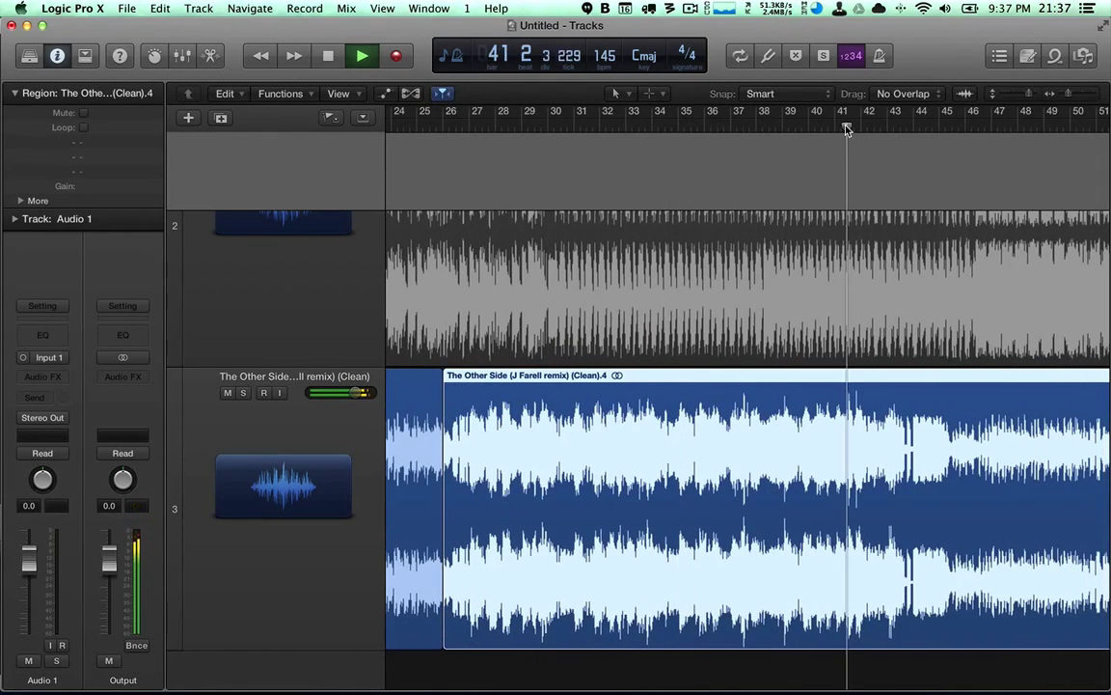
pyautogui.press('super+Right')
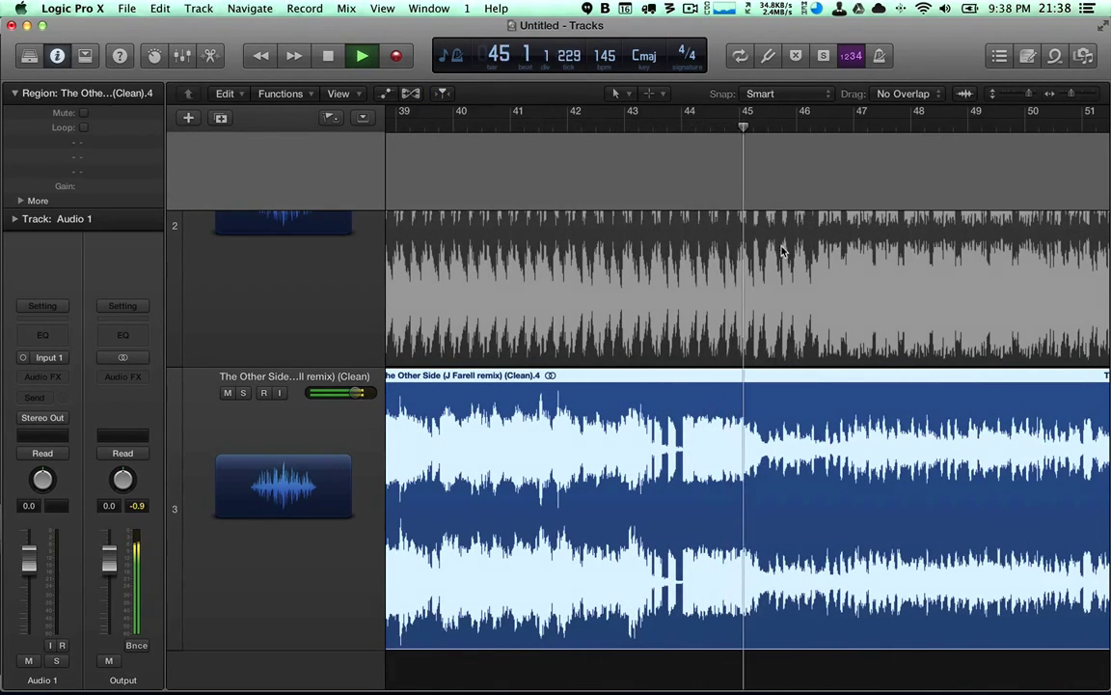
# - Stop playback, split The Other Side region at bar 45 and check the cut against the waveform up close
pyautogui.press('space')
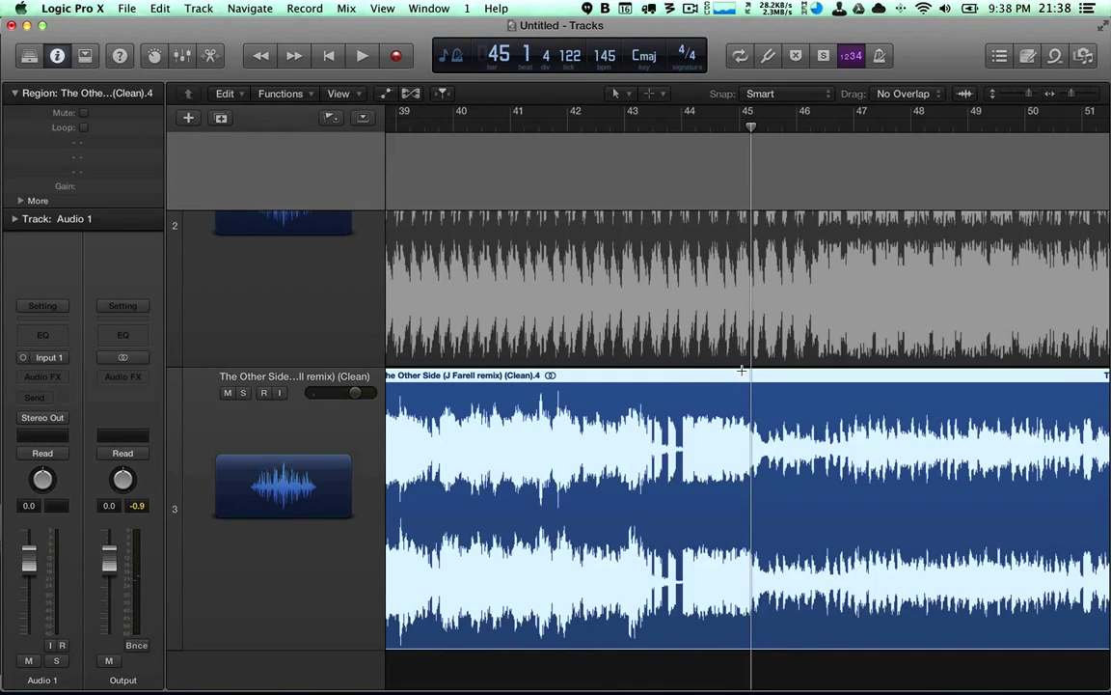
pyautogui.click(742, 370)
pyautogui.press('super+Left')
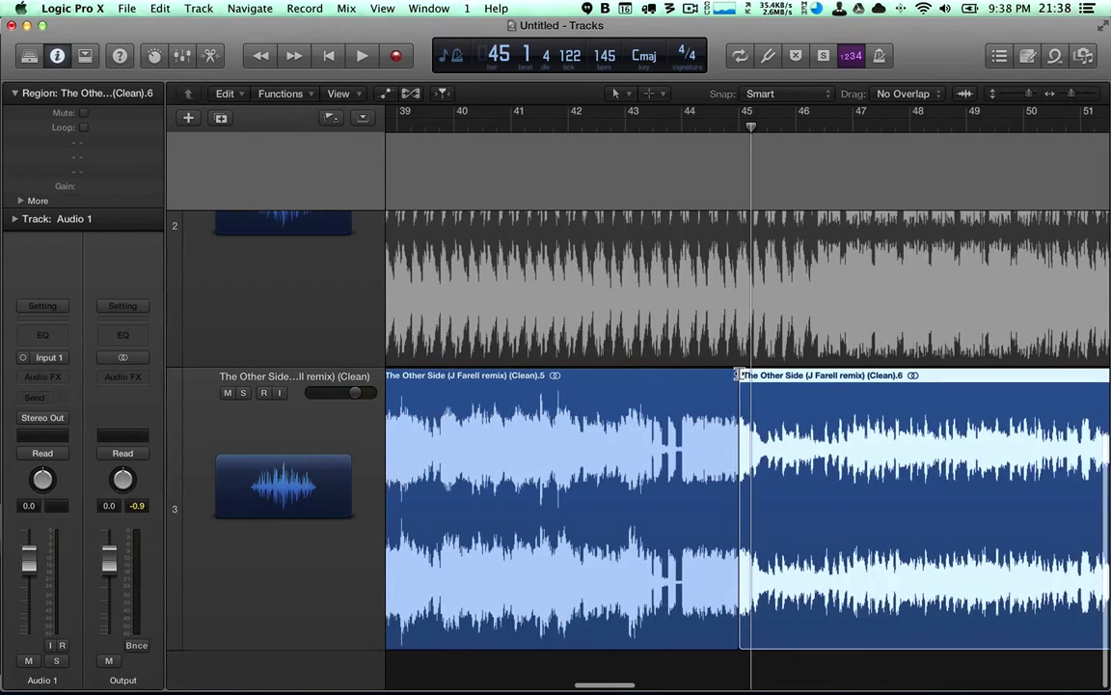
pyautogui.press('super+Right')
pyautogui.press('super+Right')
pyautogui.press('super+Right')
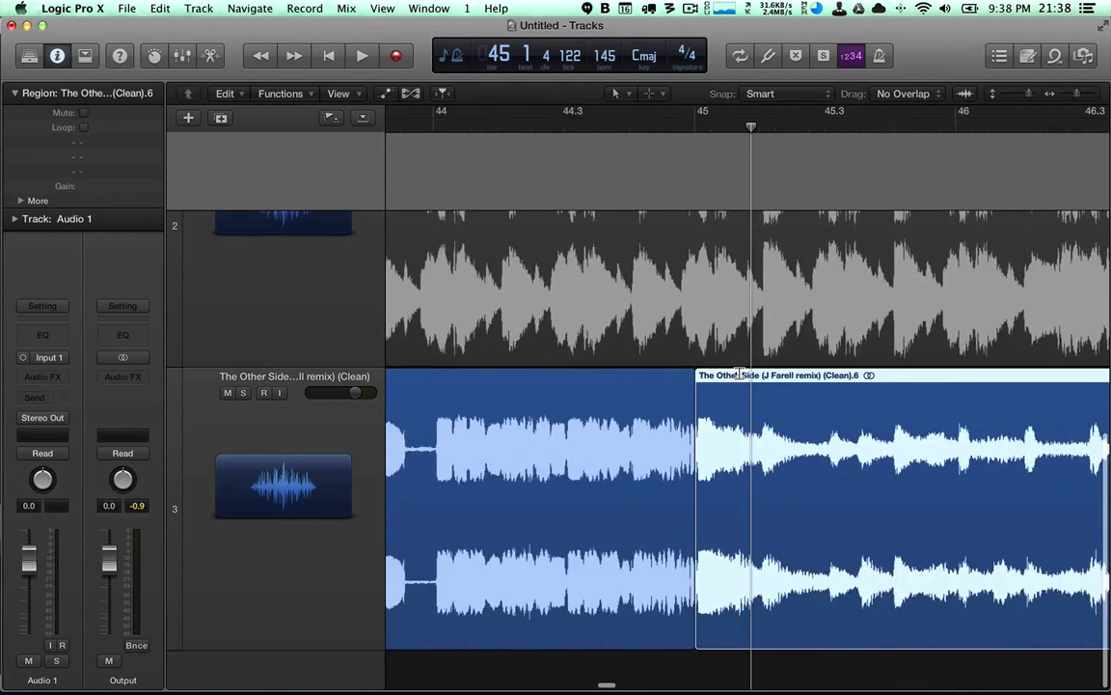
pyautogui.press('super+Right')
pyautogui.press('super+Right')
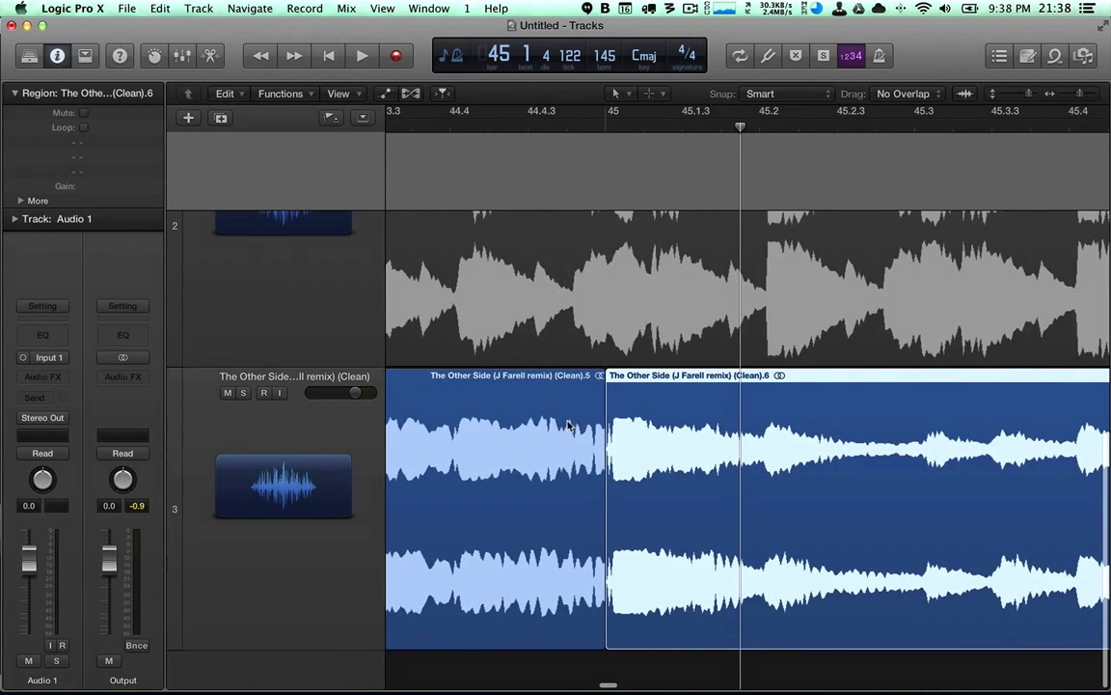
# - Move the opening section of The Other Side to about bar 137, beyond the end of the track's other sections
pyautogui.press('super+Left')
pyautogui.press('super+Left')
pyautogui.press('super+Left')
pyautogui.press('super+Left')
pyautogui.press('super+Left')
pyautogui.press('super+Left')
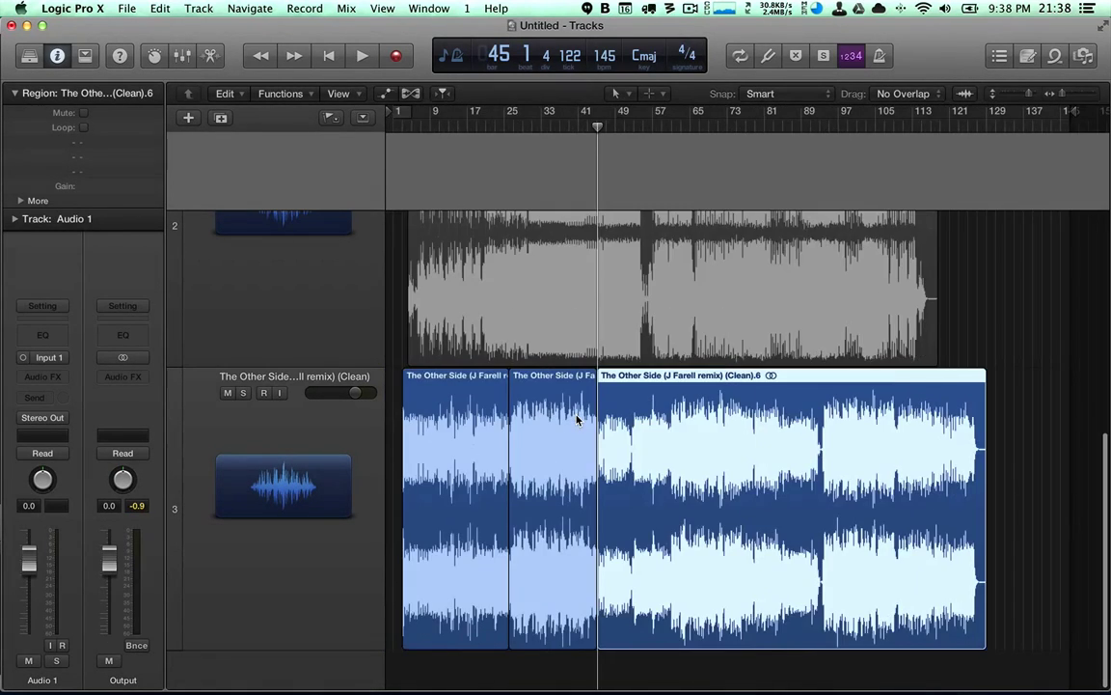
pyautogui.click(528, 404)
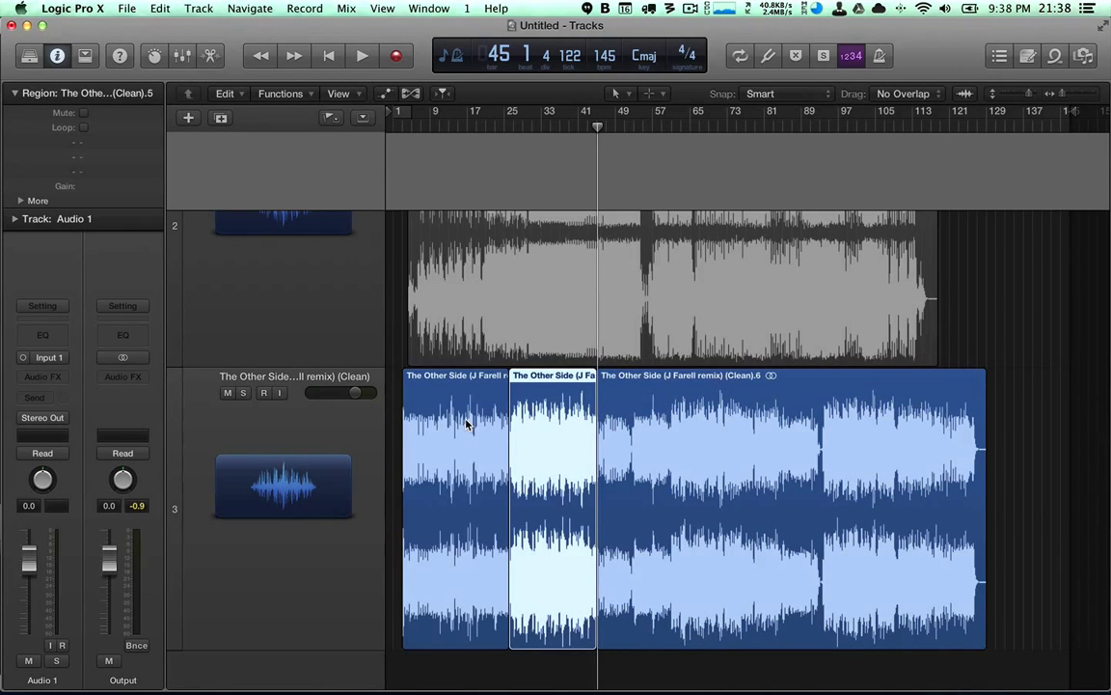
pyautogui.moveTo(465, 425); pyautogui.dragTo(1073, 426)
pyautogui.hscroll(2, 990, 458)
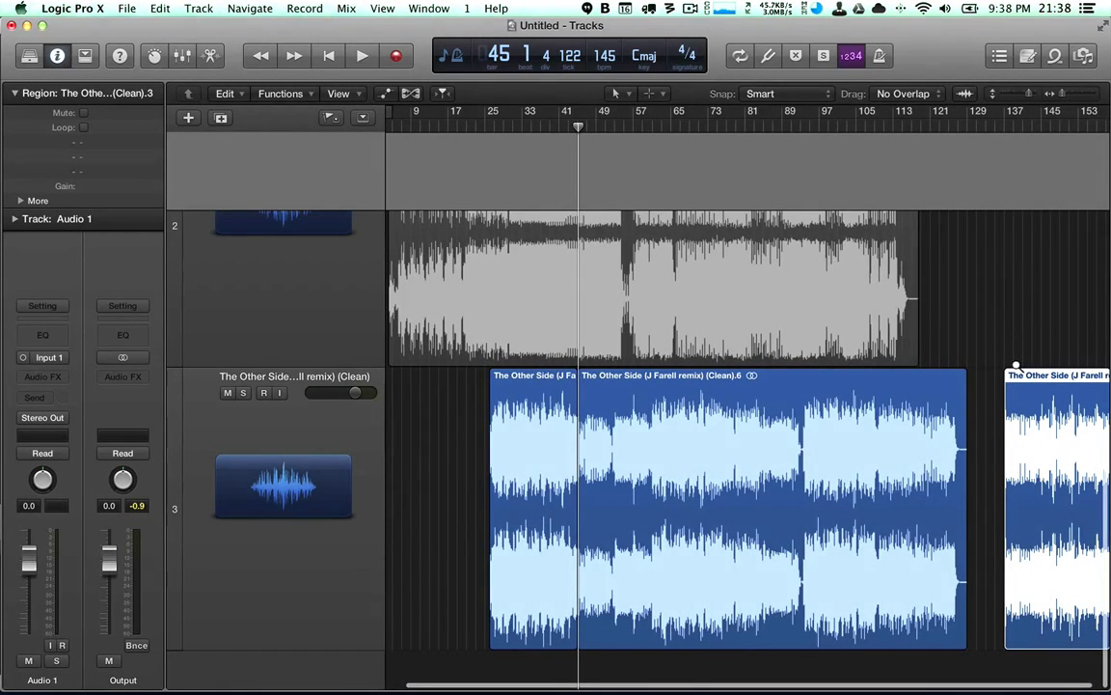
# - Extend the project's end to about bar 355 to make room after the last section of The Other Side
pyautogui.scroll(3, 1018, 365)
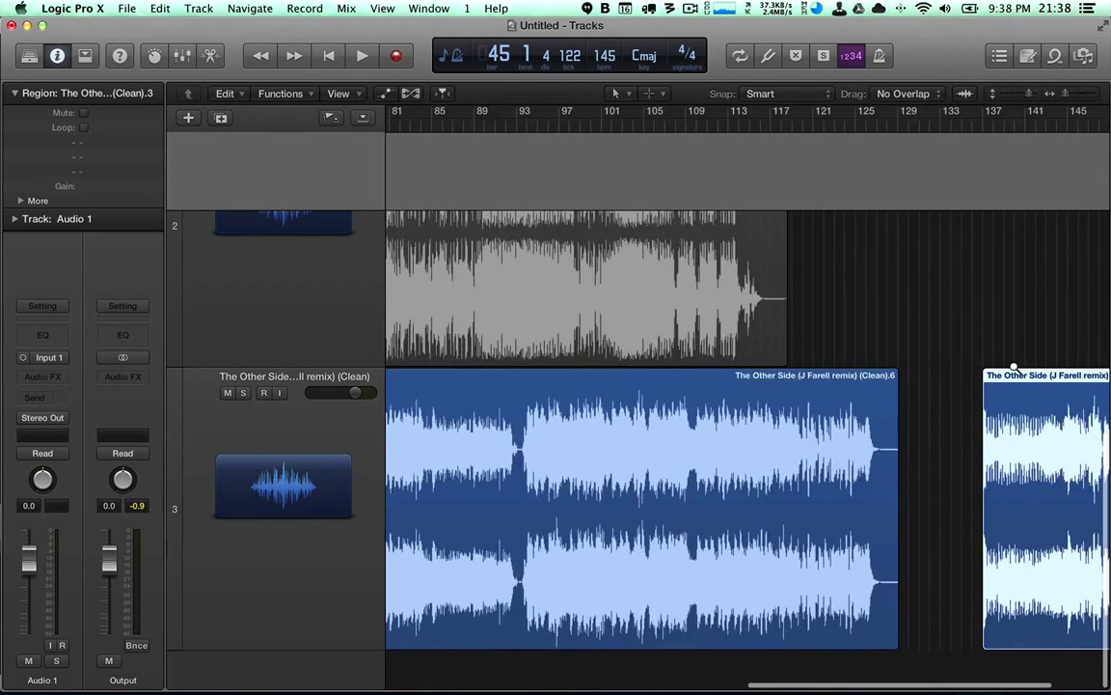
pyautogui.scroll(-3, 1015, 366)
pyautogui.click(778, 417)
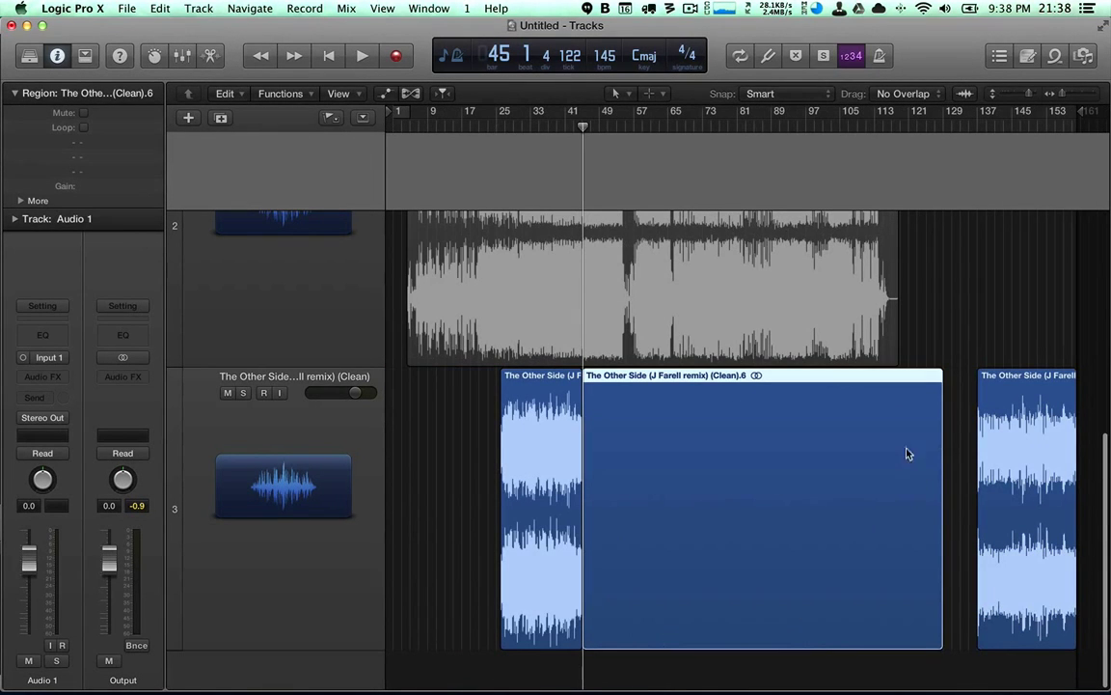
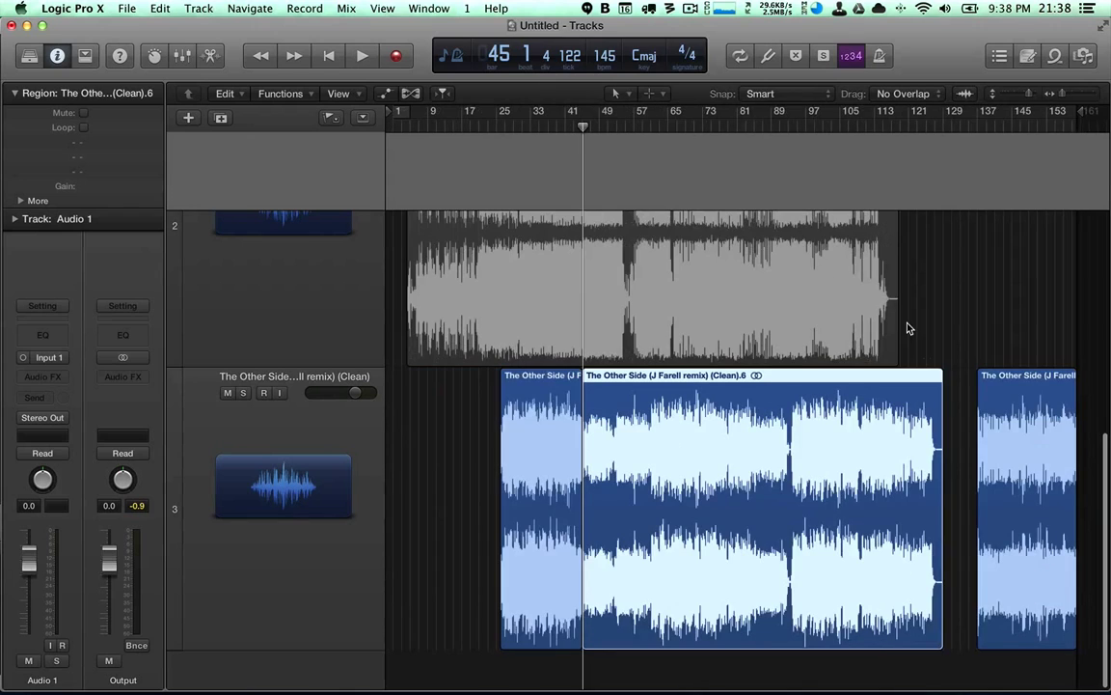
pyautogui.moveTo(1004, 378)
pyautogui.mouseDown()
pyautogui.moveTo(986, 381)
pyautogui.moveTo(1039, 381)
pyautogui.moveTo(995, 381)
pyautogui.moveTo(1011, 382)
pyautogui.mouseUp()
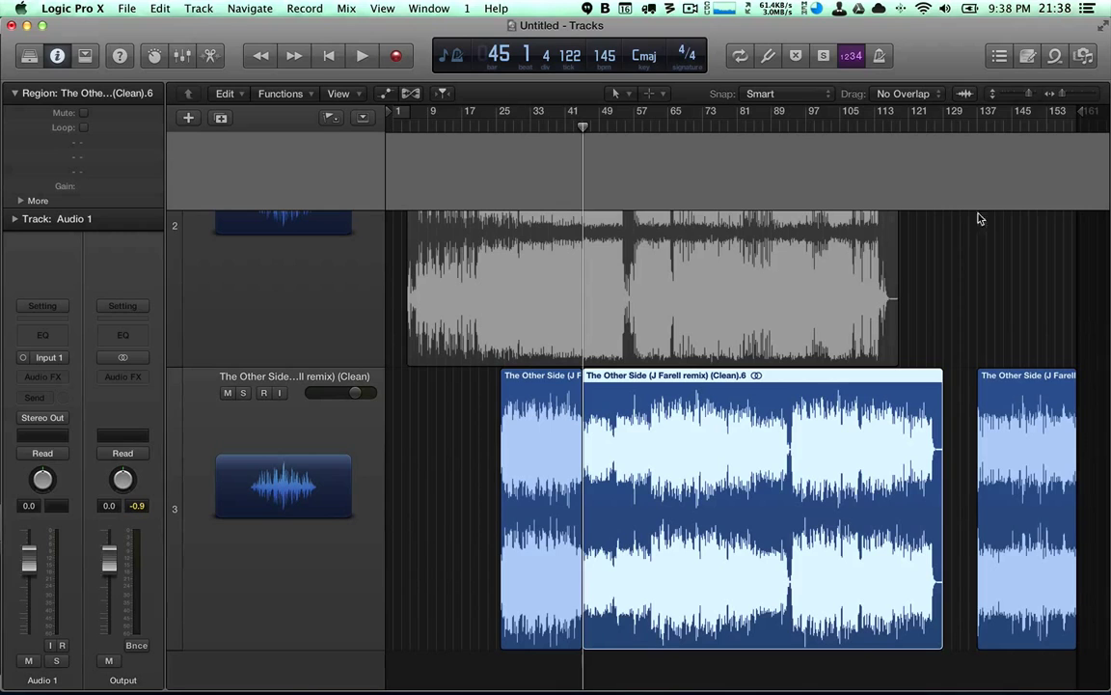
pyautogui.click(1084, 118)
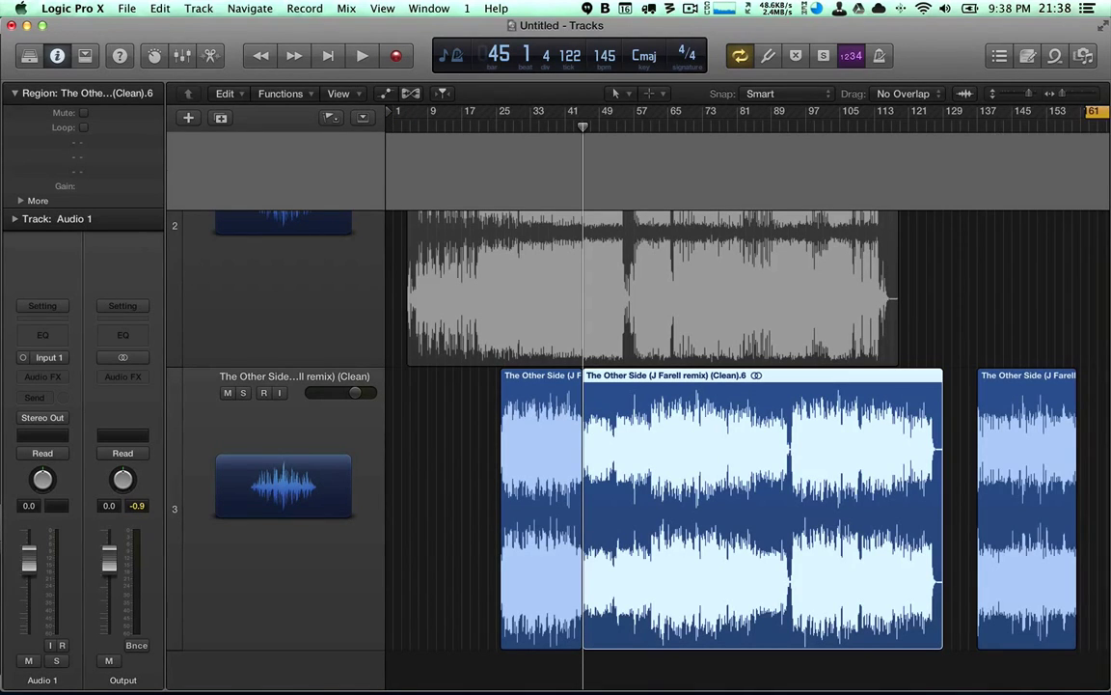
pyautogui.moveTo(1085, 118); pyautogui.dragTo(1070, 128)
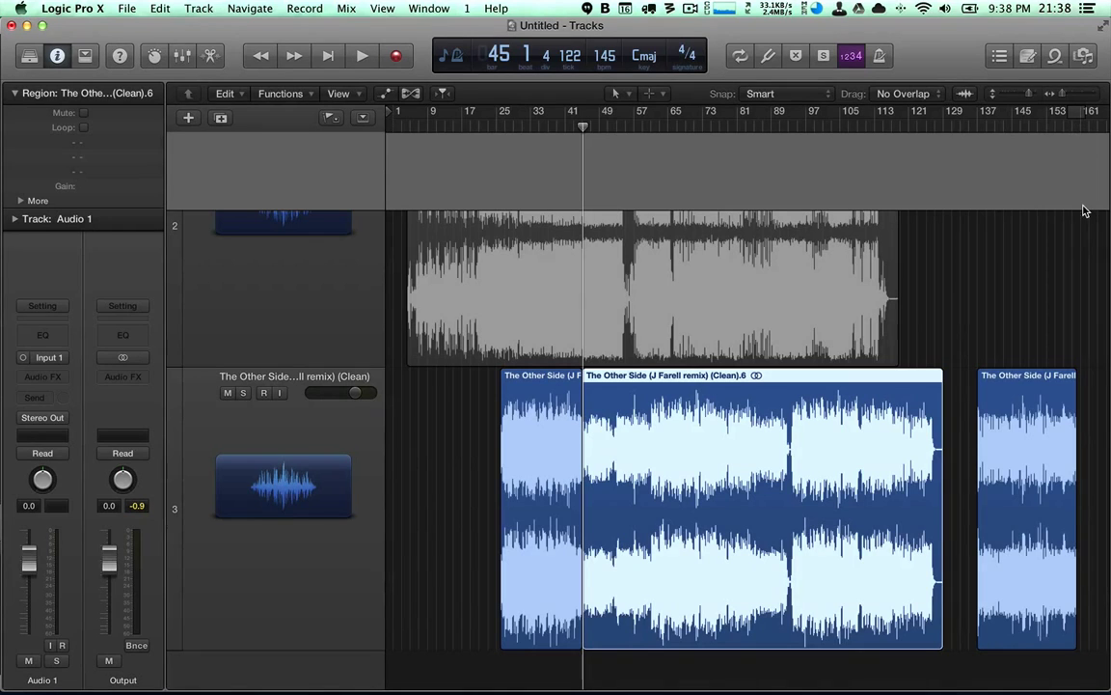
pyautogui.click(1074, 239)
pyautogui.hscroll(3, 1069, 241)
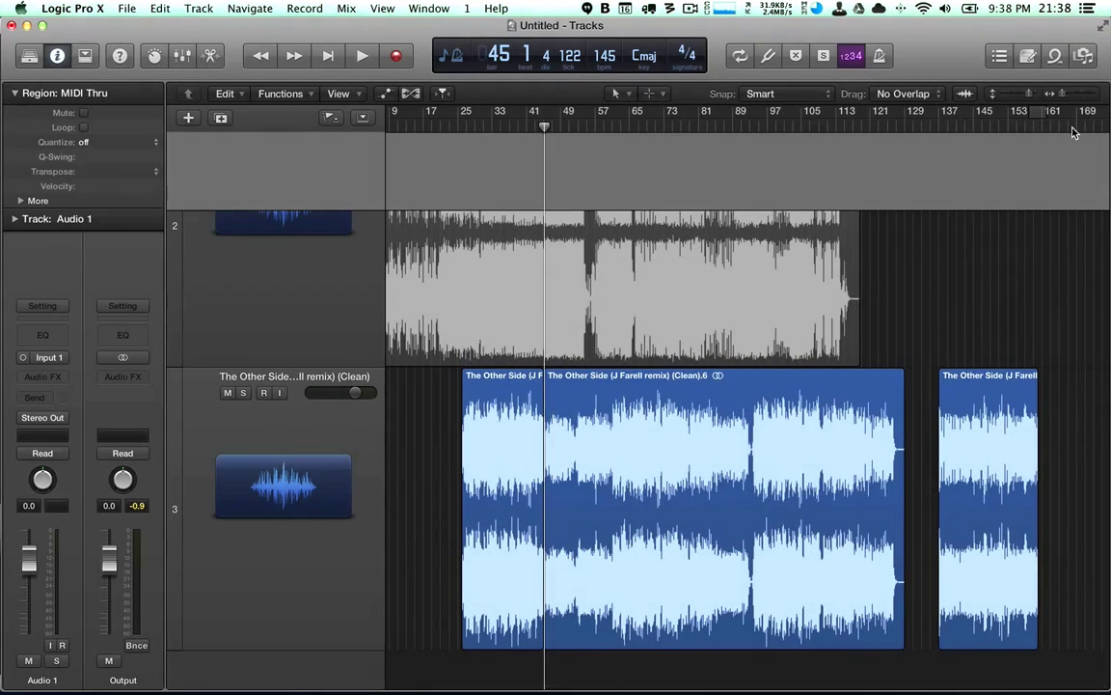
pyautogui.hscroll(2, 1078, 184)
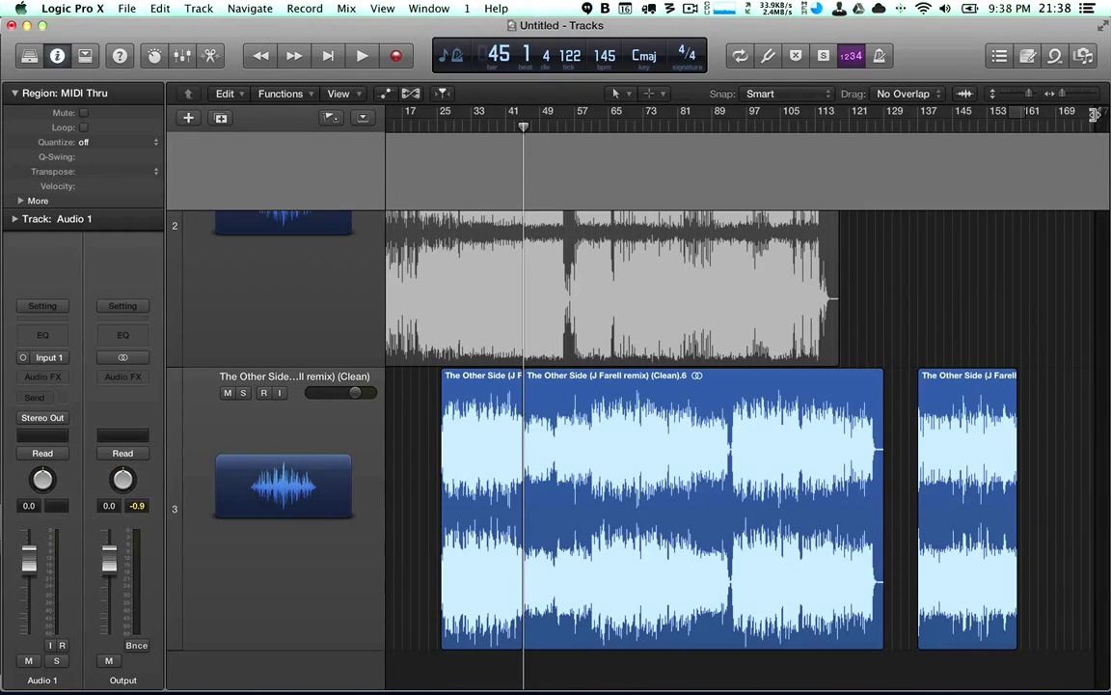
pyautogui.hscroll(3, 989, 111)
pyautogui.hscroll(15, 1051, 126)
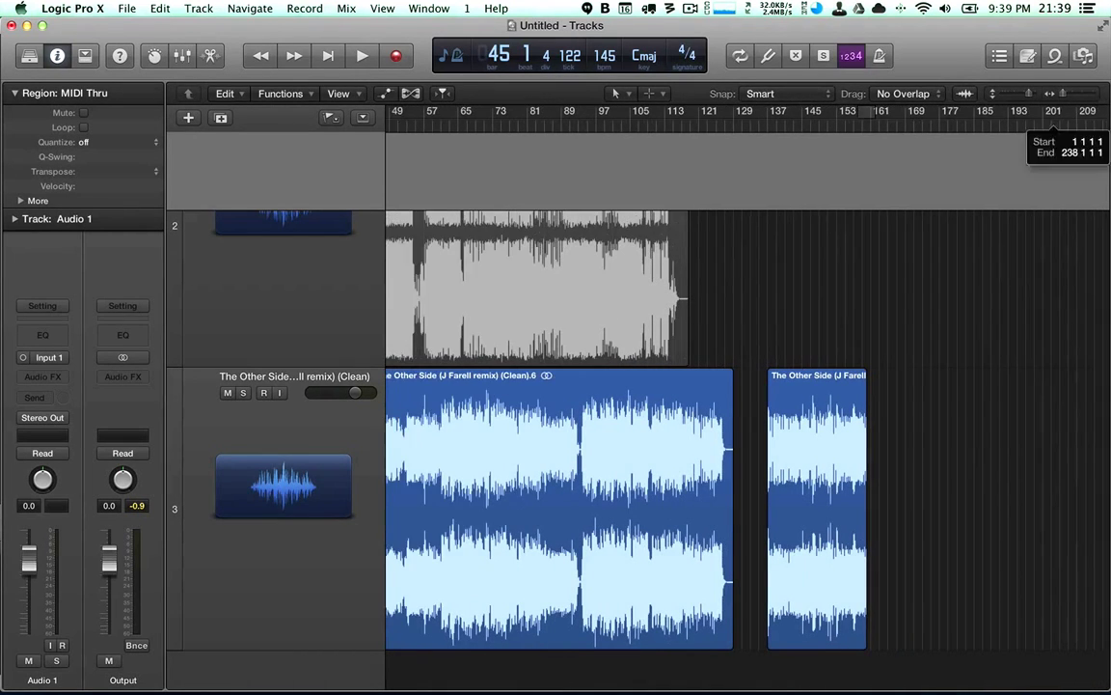
pyautogui.hscroll(12, 1034, 119)
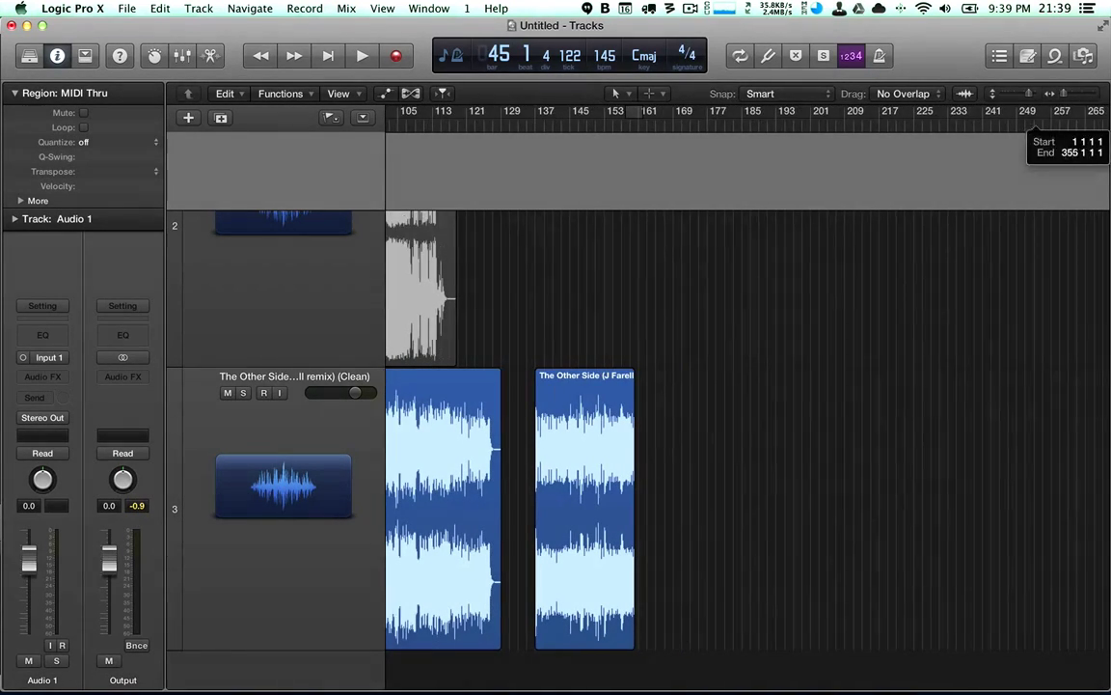
pyautogui.hscroll(-4, 950, 345)
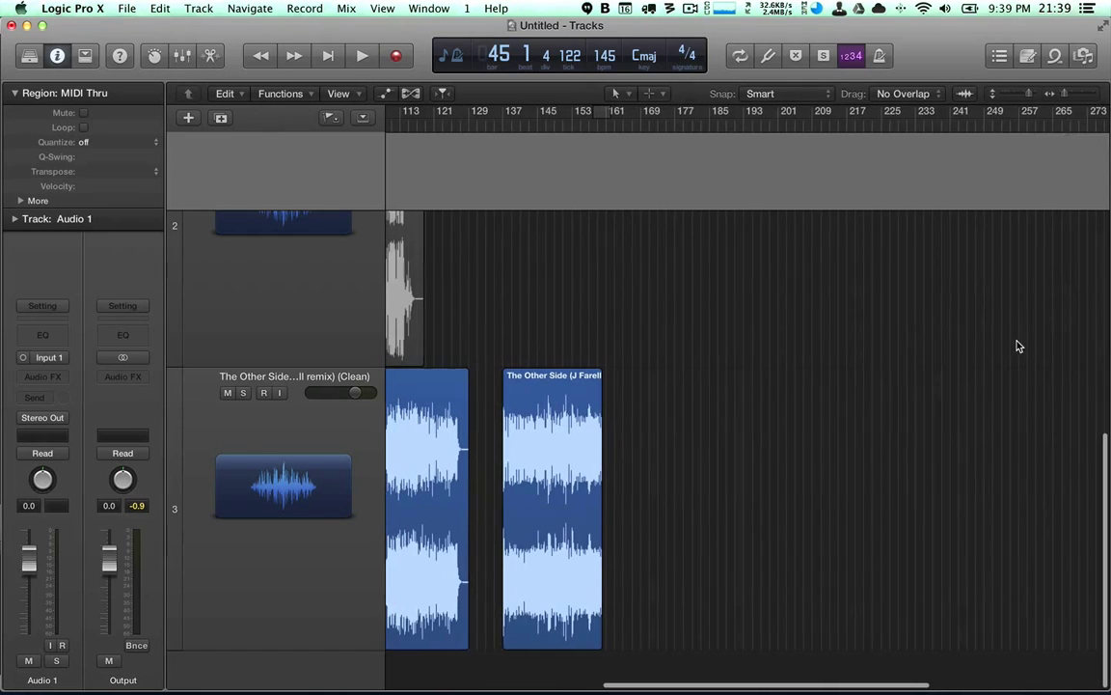
# - Move the long section of The Other Side that starts at bar 45 into the empty space beyond the section at bar 137
pyautogui.moveTo(598, 372); pyautogui.dragTo(981, 462)
pyautogui.hscroll(-12, 825, 471)
pyautogui.hscroll(-20, 825, 470)
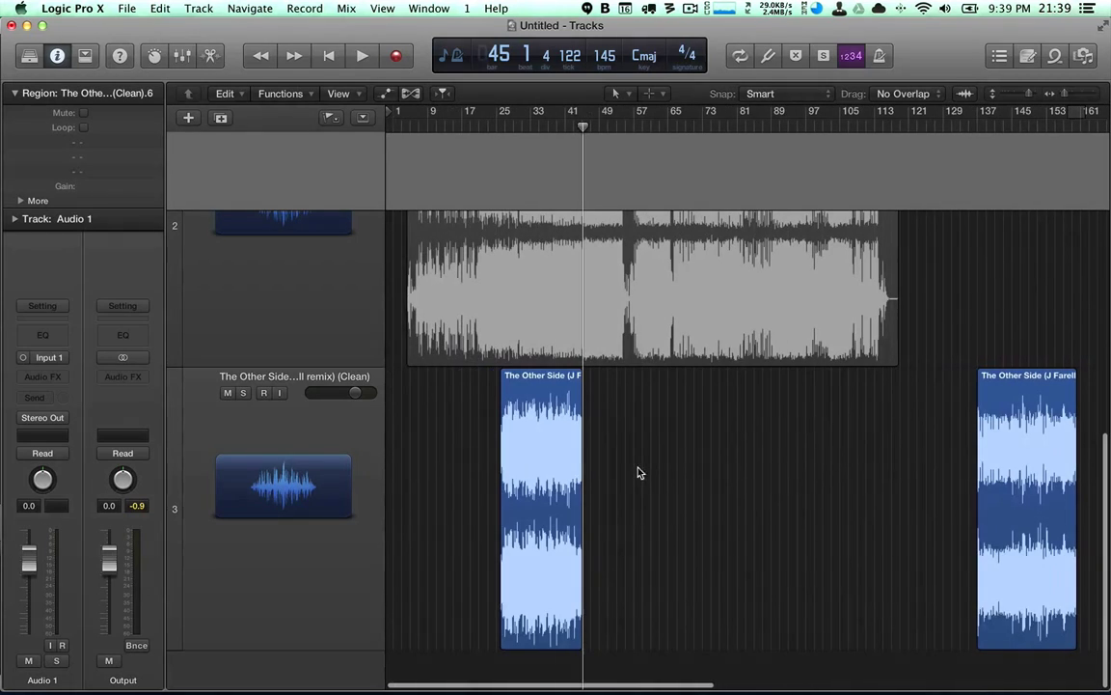
# - Mute The Other Side track and unmute the Tom Ford track
pyautogui.click(540, 468)
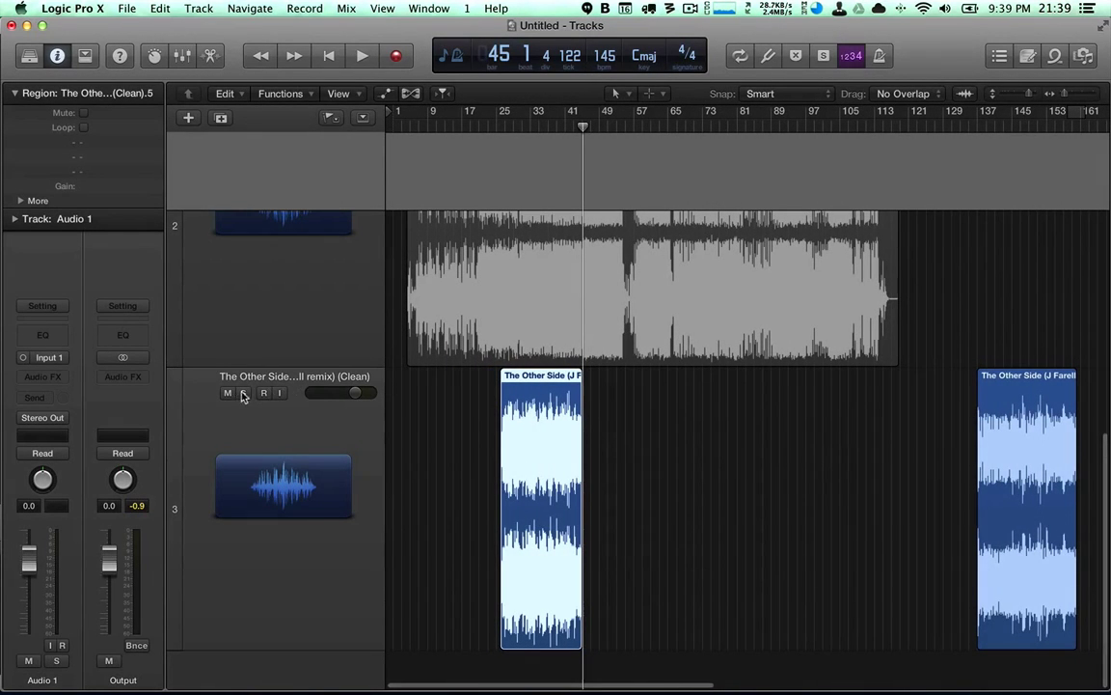
pyautogui.click(227, 394)
pyautogui.scroll(5, 528, 422)
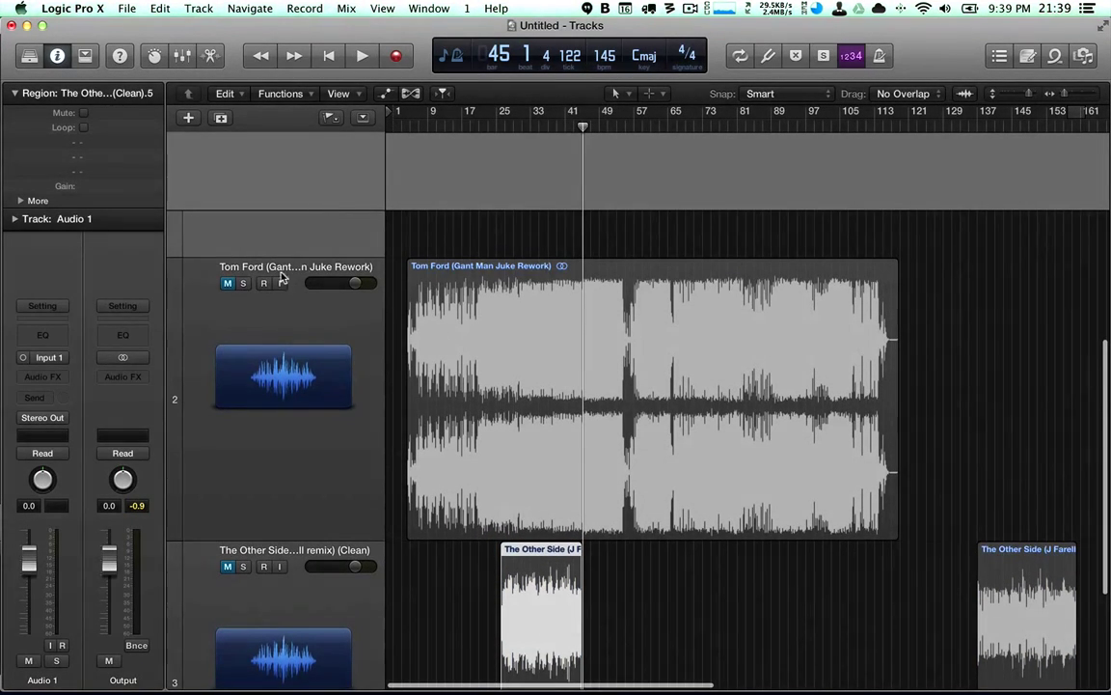
pyautogui.click(228, 283)
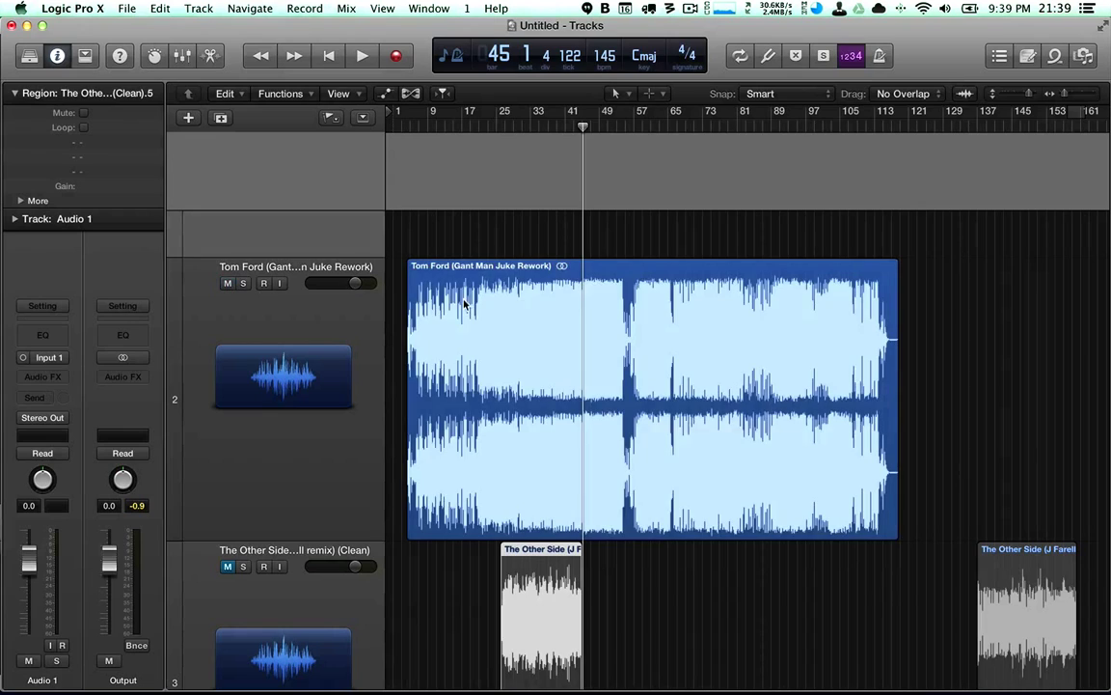
# - Play Tom Ford from about bar 14 and follow its waveform up close past bar 30 to find where the sections change
pyautogui.scroll(5, 462, 302)
pyautogui.hscroll(-3, 465, 305)
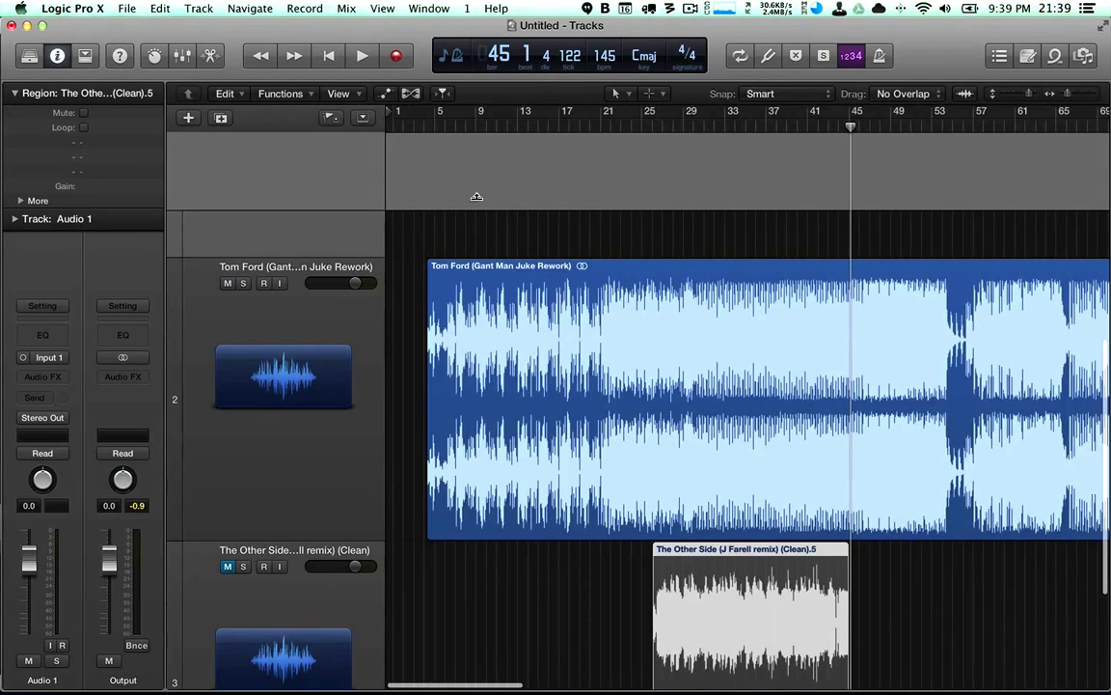
pyautogui.click(540, 140)
pyautogui.press('space')
pyautogui.scroll(3, 534, 126)
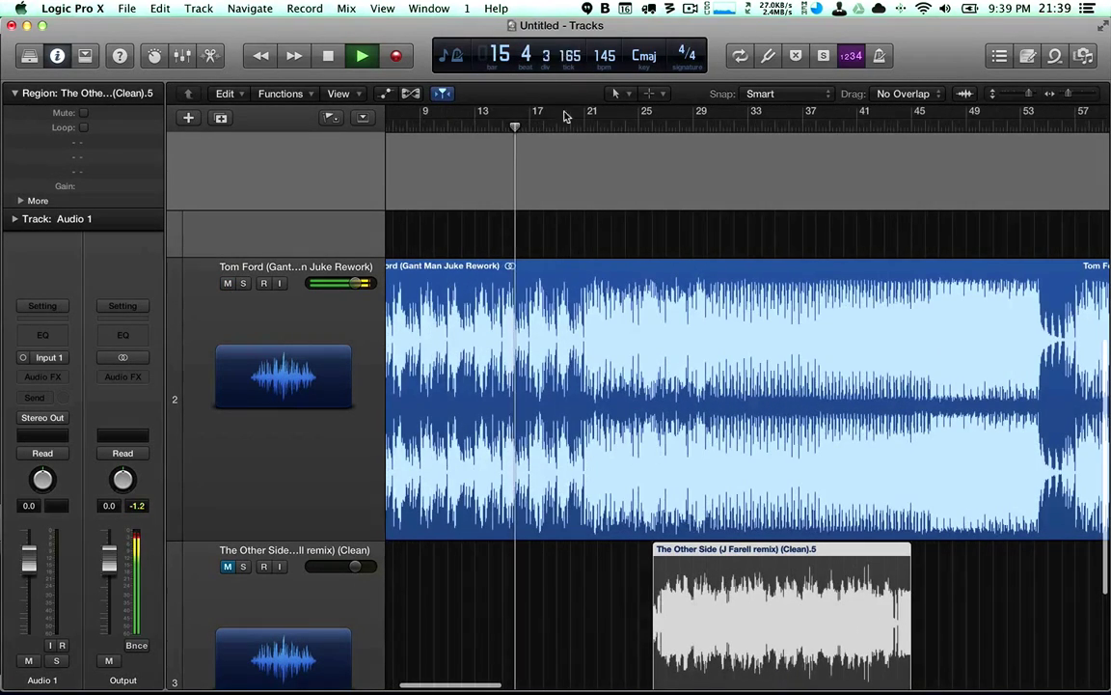
pyautogui.scroll(3, 574, 130)
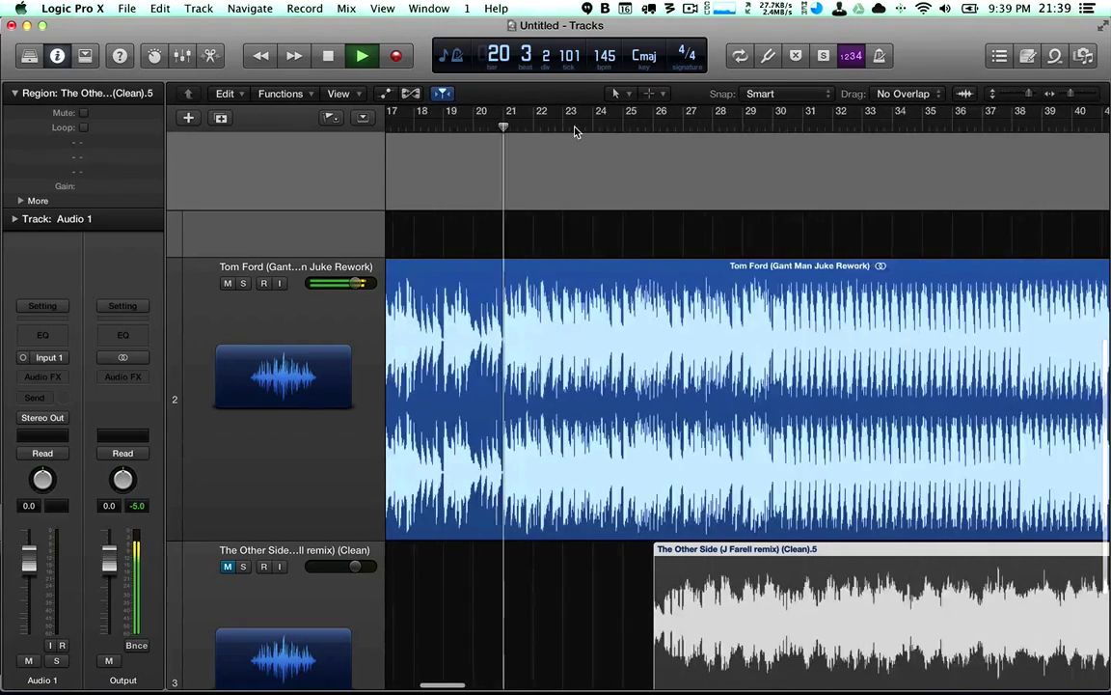
pyautogui.scroll(2, 574, 130)
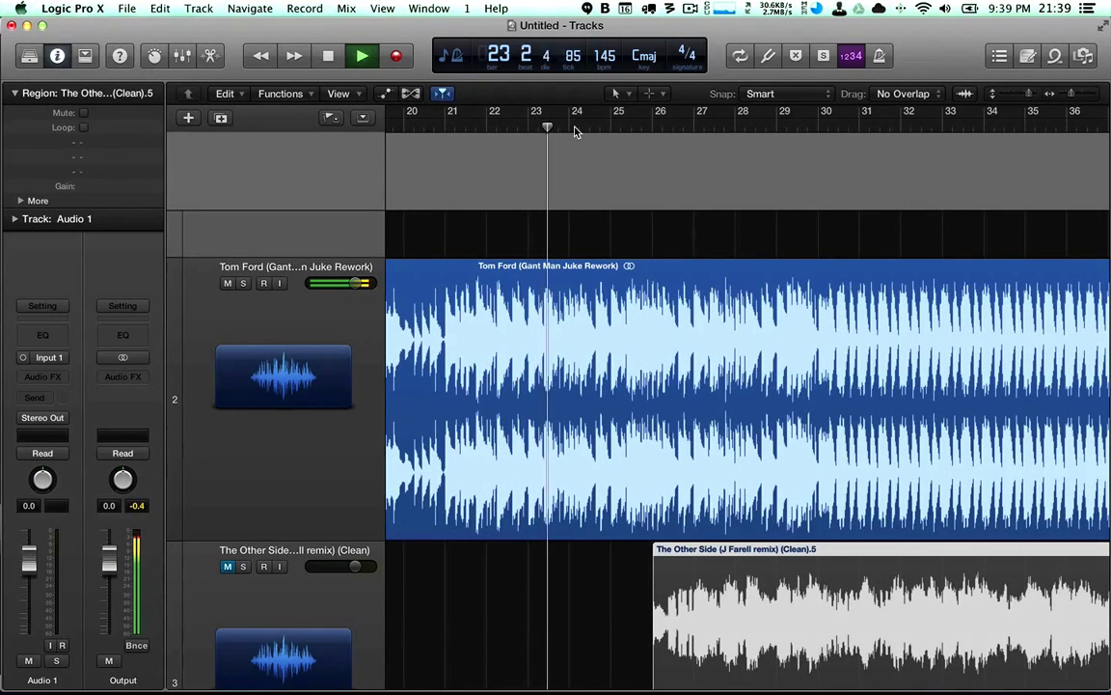
pyautogui.scroll(-2, 575, 129)
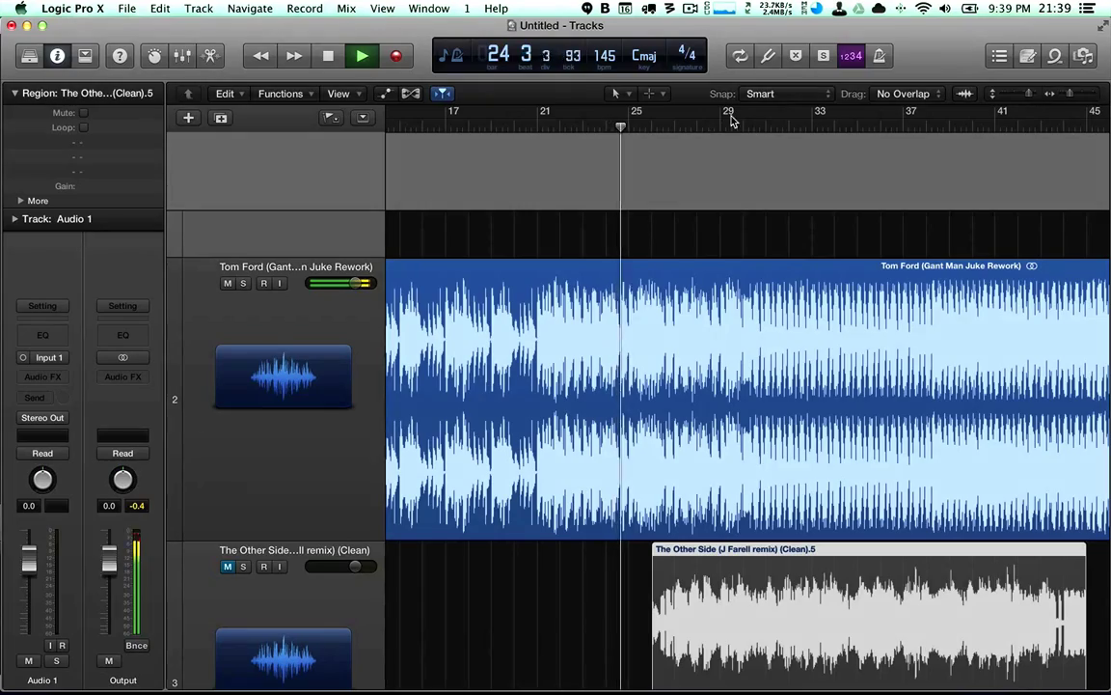
pyautogui.scroll(-2, 729, 125)
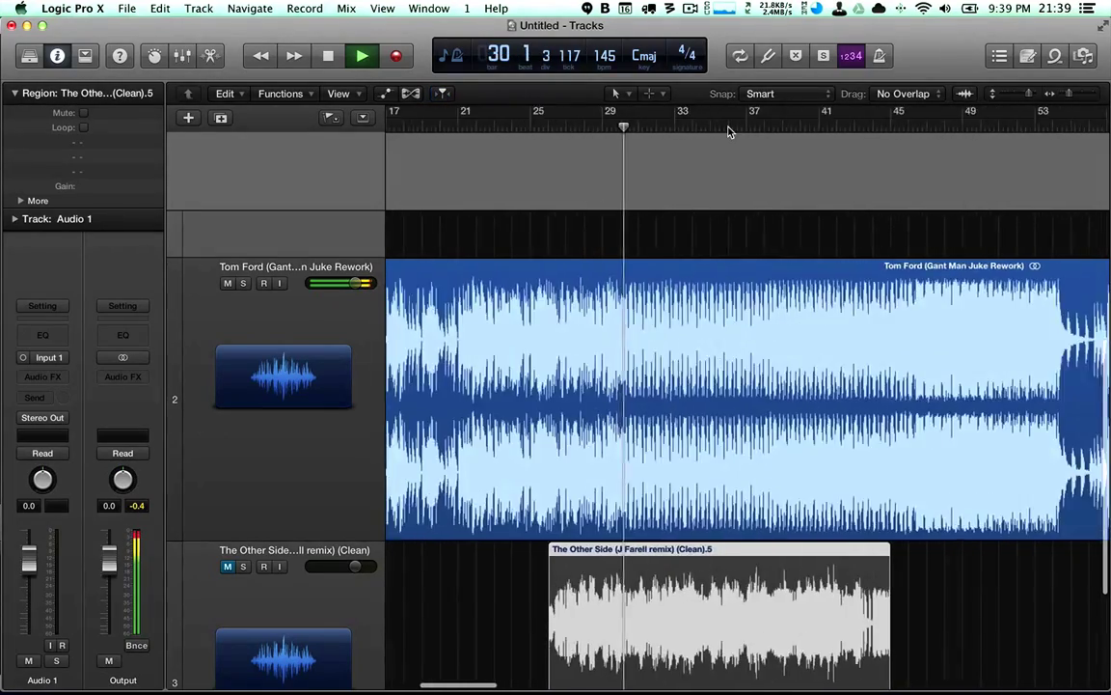
pyautogui.scroll(6, 729, 132)
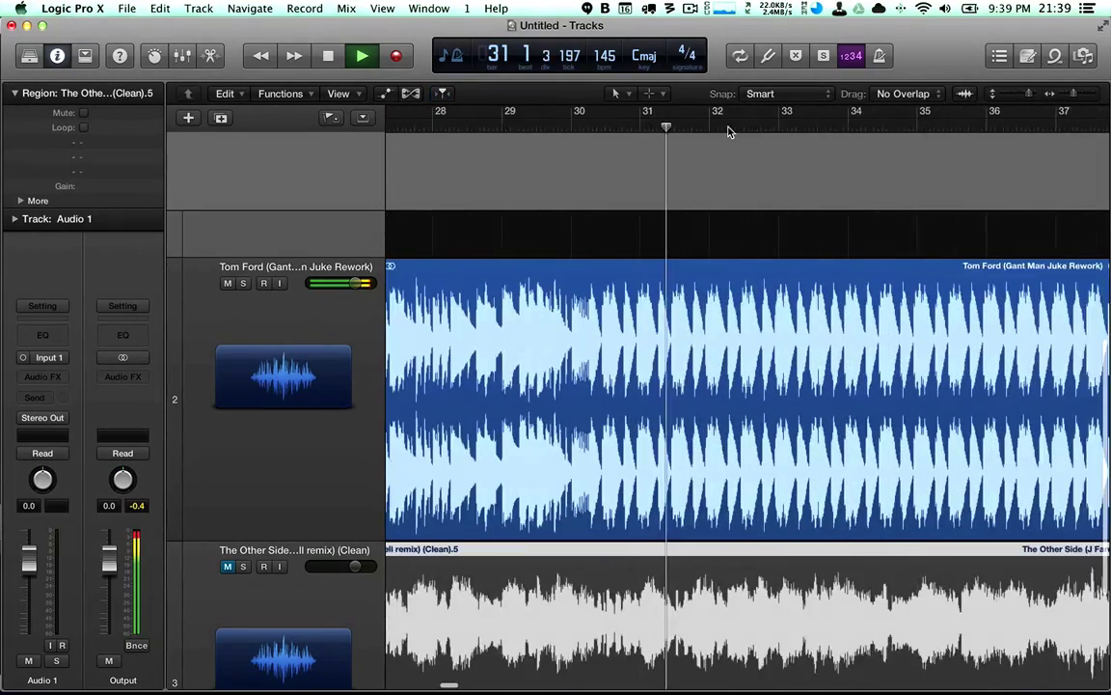
pyautogui.scroll(1, 729, 132)
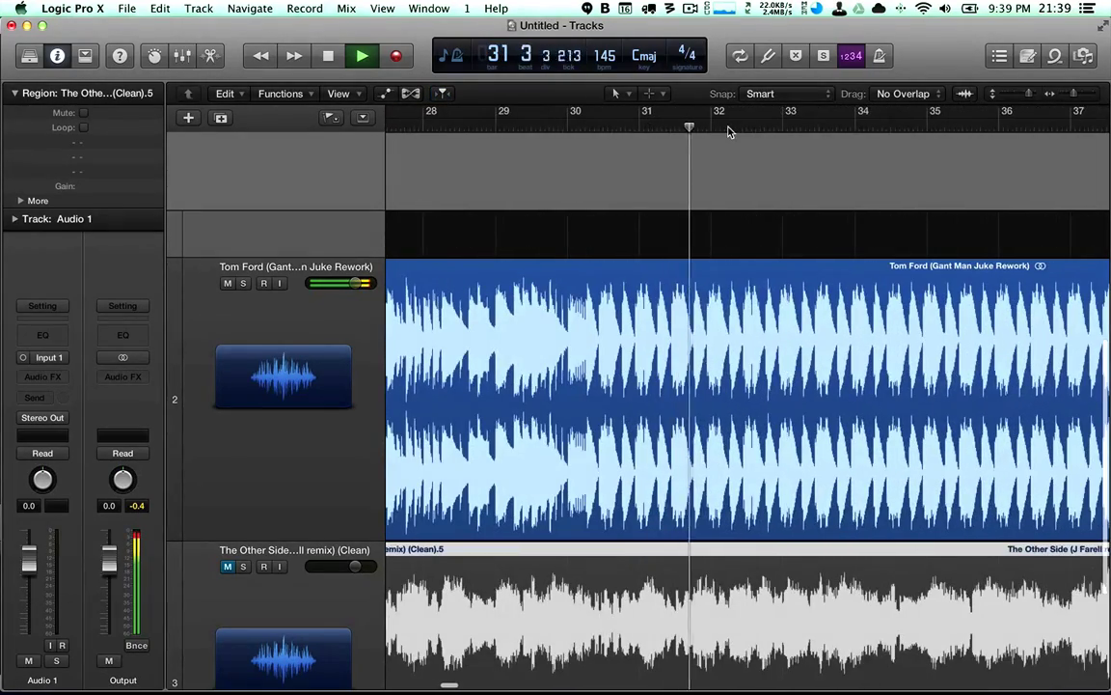
# - Replay Tom Ford from about bar 29, skip ahead to about bars 39 and 46 to hear its other sections, and stop playback
pyautogui.click(488, 132)
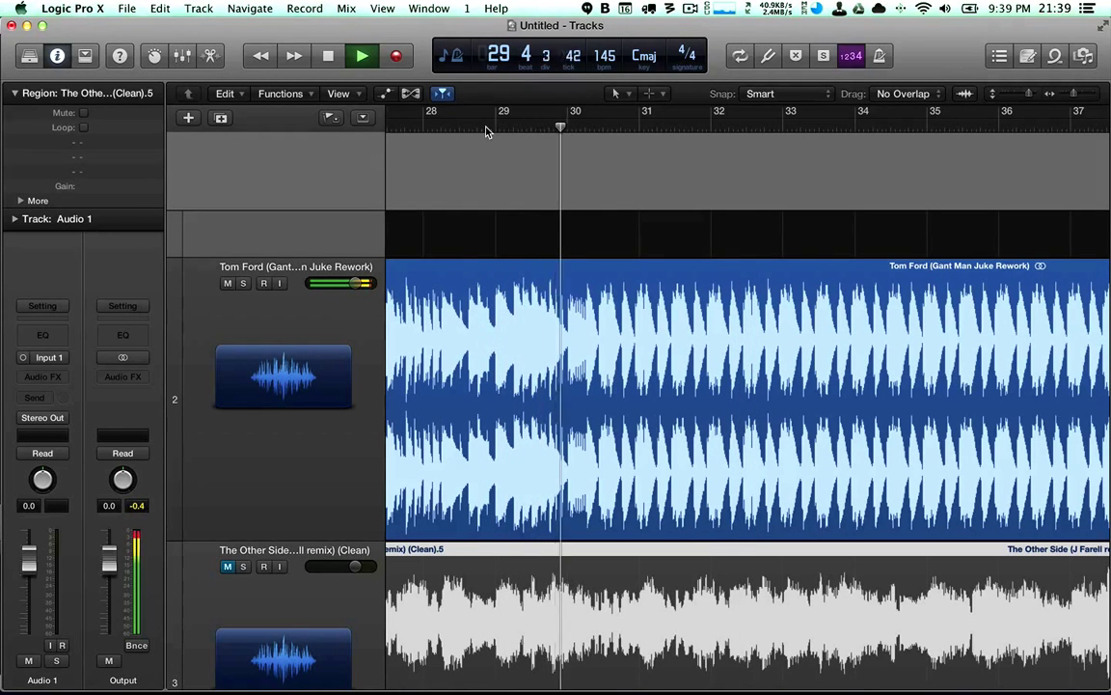
pyautogui.press('super+Left')
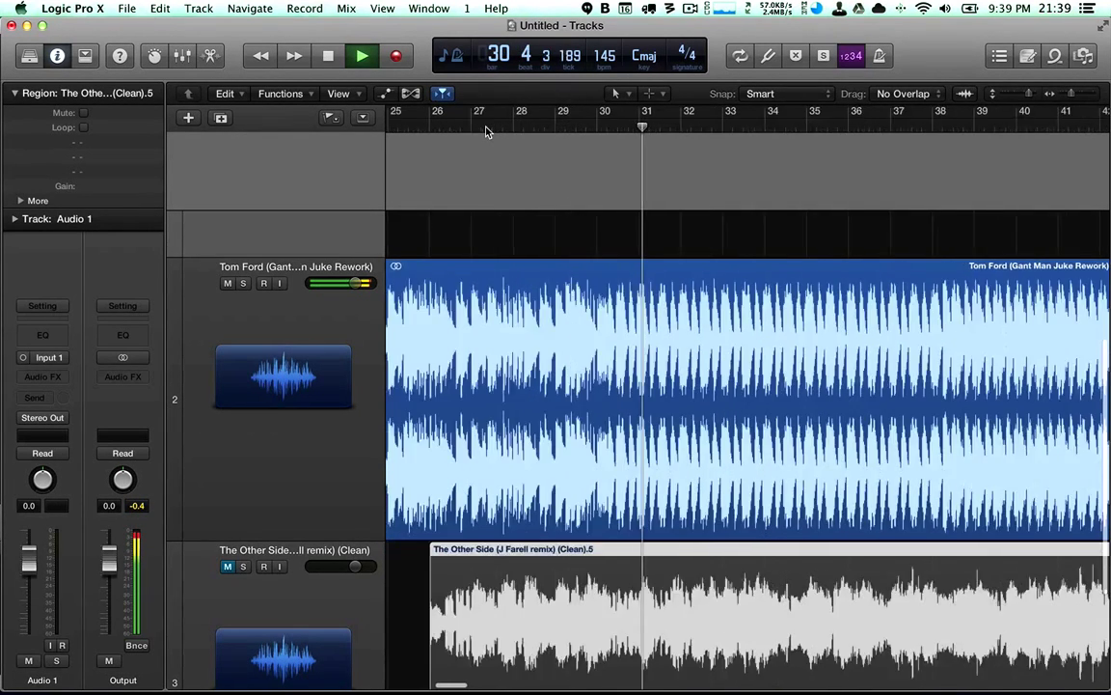
pyautogui.hscroll(5, 487, 132)
pyautogui.click(654, 129)
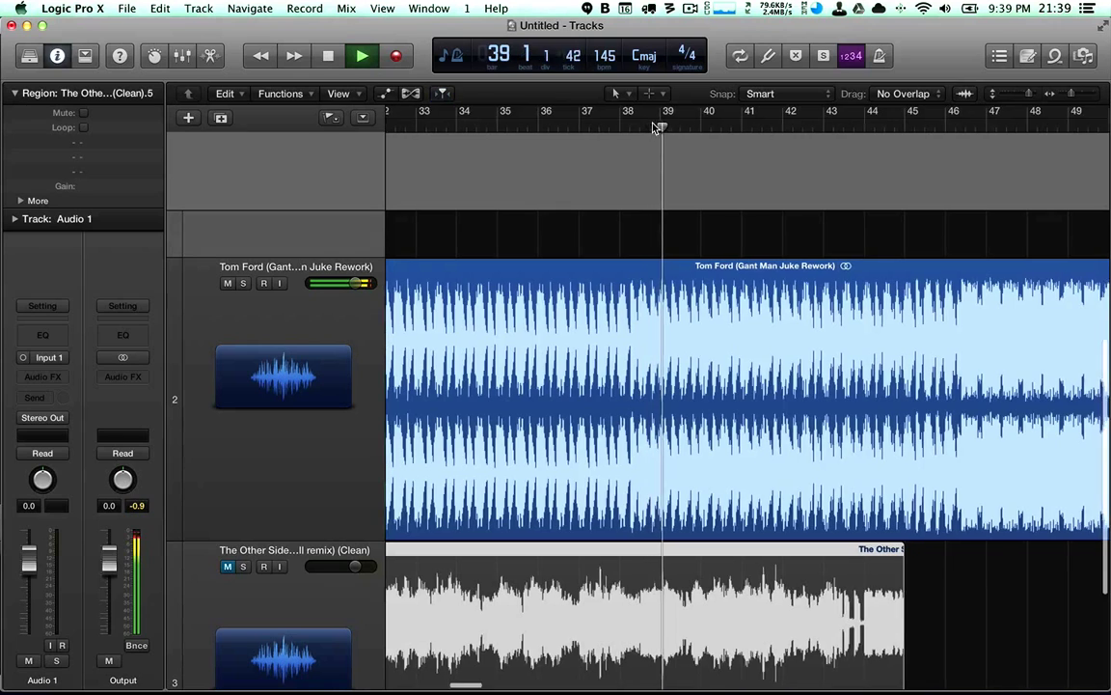
pyautogui.hscroll(2, 675, 126)
pyautogui.click(826, 129)
pyautogui.press('super+Left')
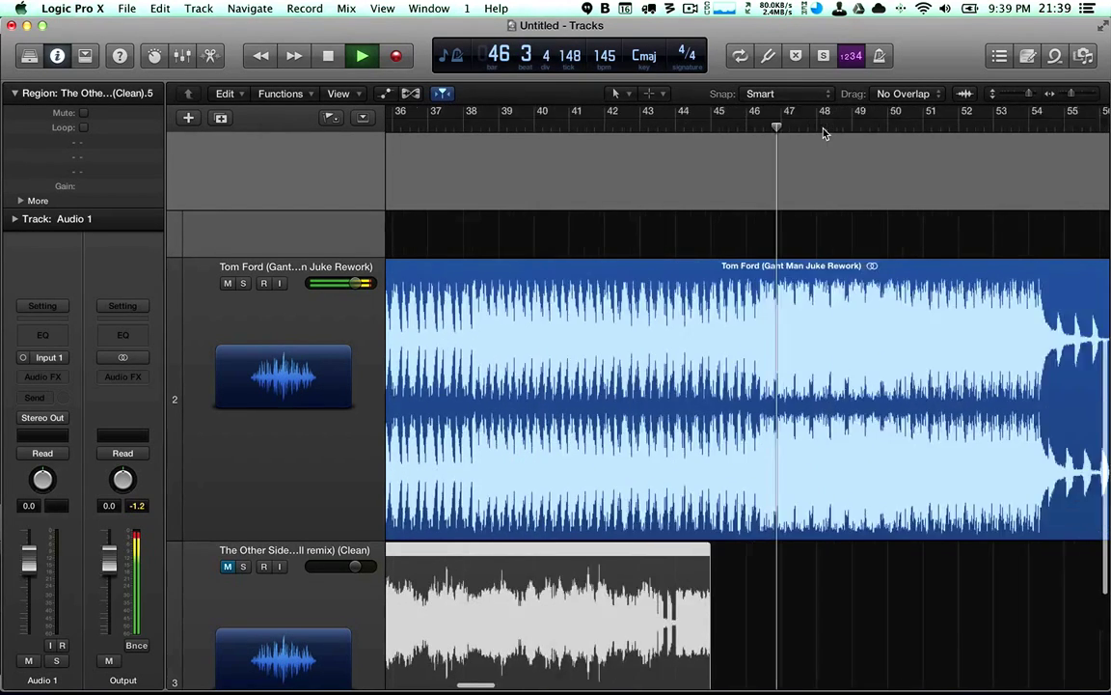
pyautogui.press('super+Left')
pyautogui.press('space')
# - Audition Tom Ford from bar 56, stop playback, and compare the full track's layout with the remaining section of The Other Side
pyautogui.click(642, 135)
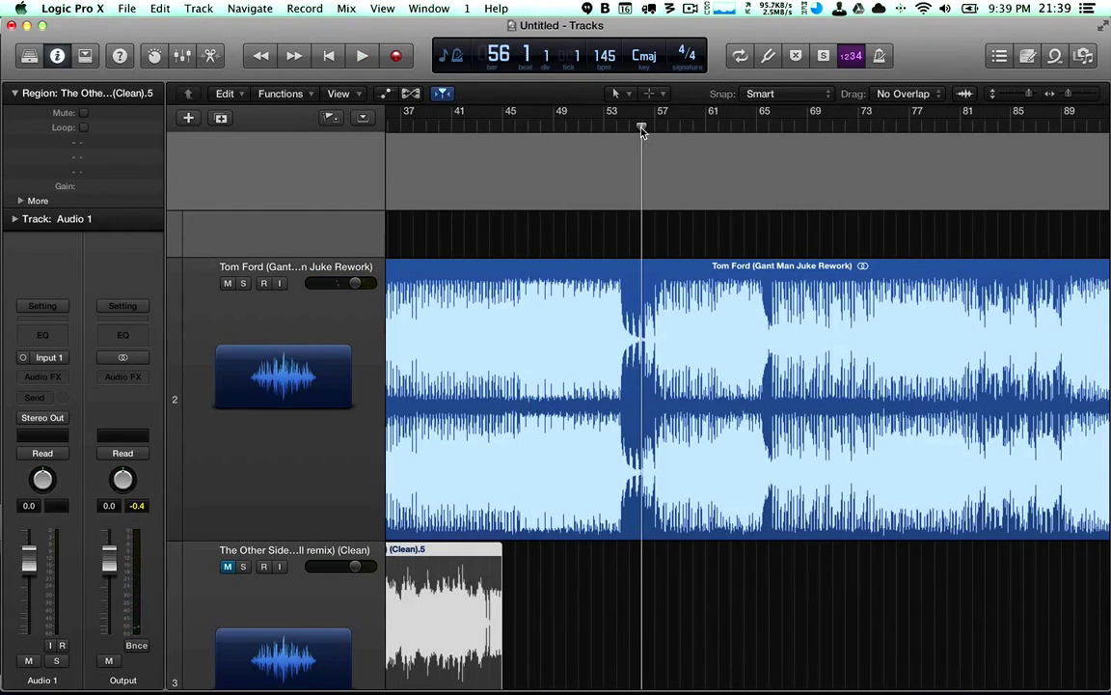
pyautogui.press('space')
pyautogui.press('super+Right')
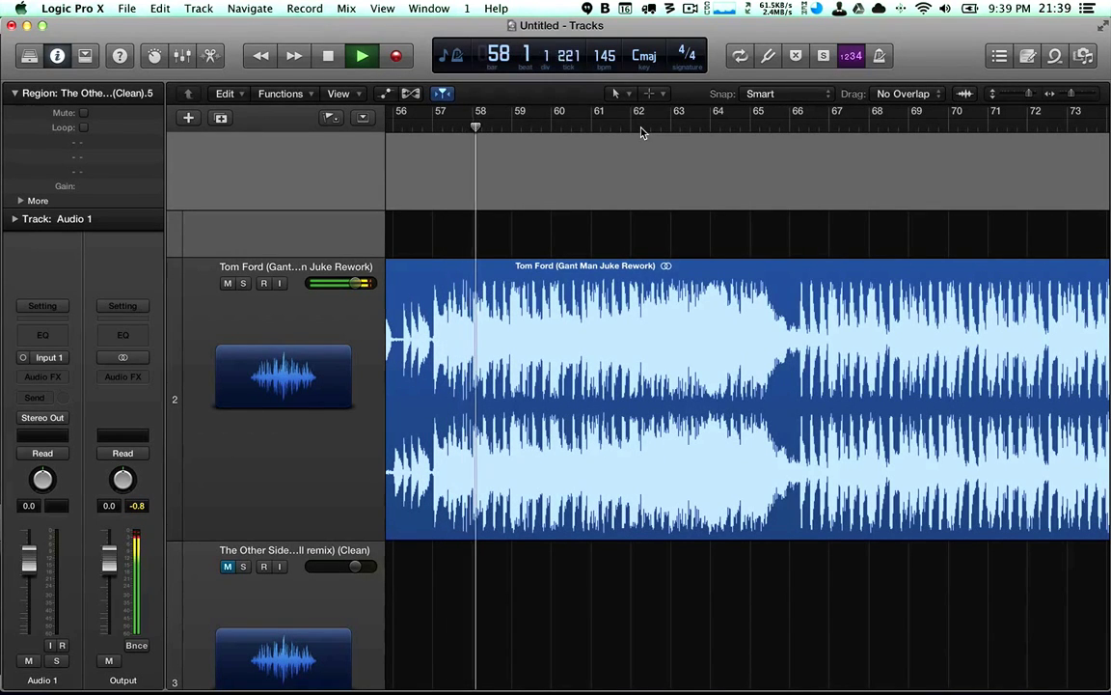
pyautogui.press('space')
pyautogui.press('super+Left')
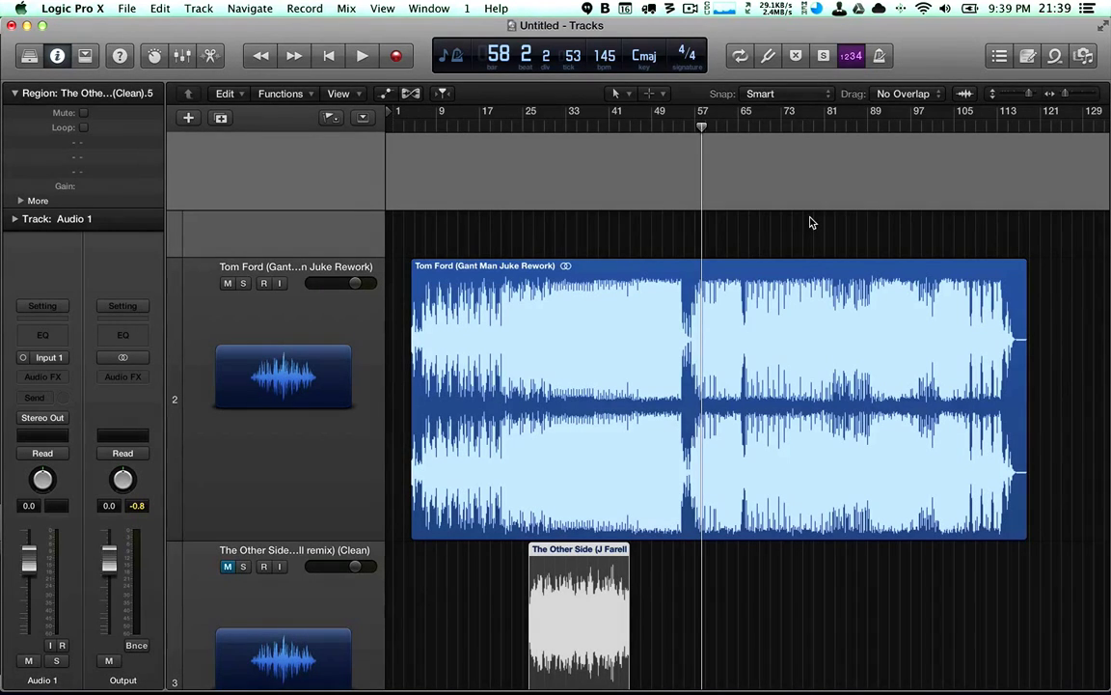
pyautogui.scroll(-3, 809, 307)
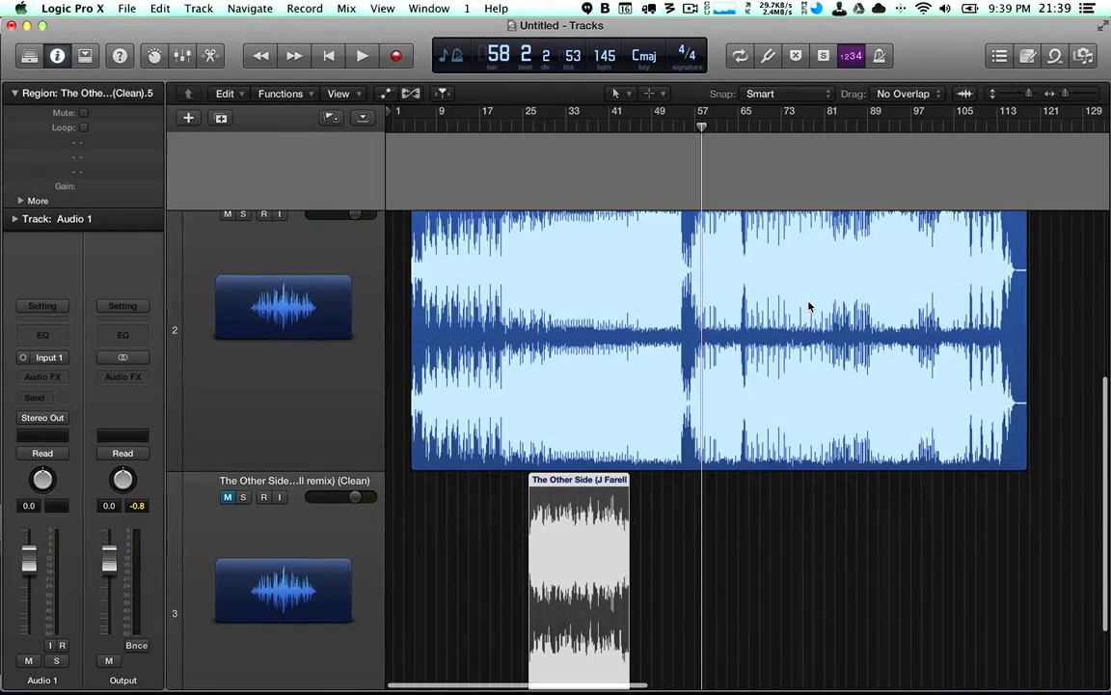
pyautogui.scroll(2, 808, 307)
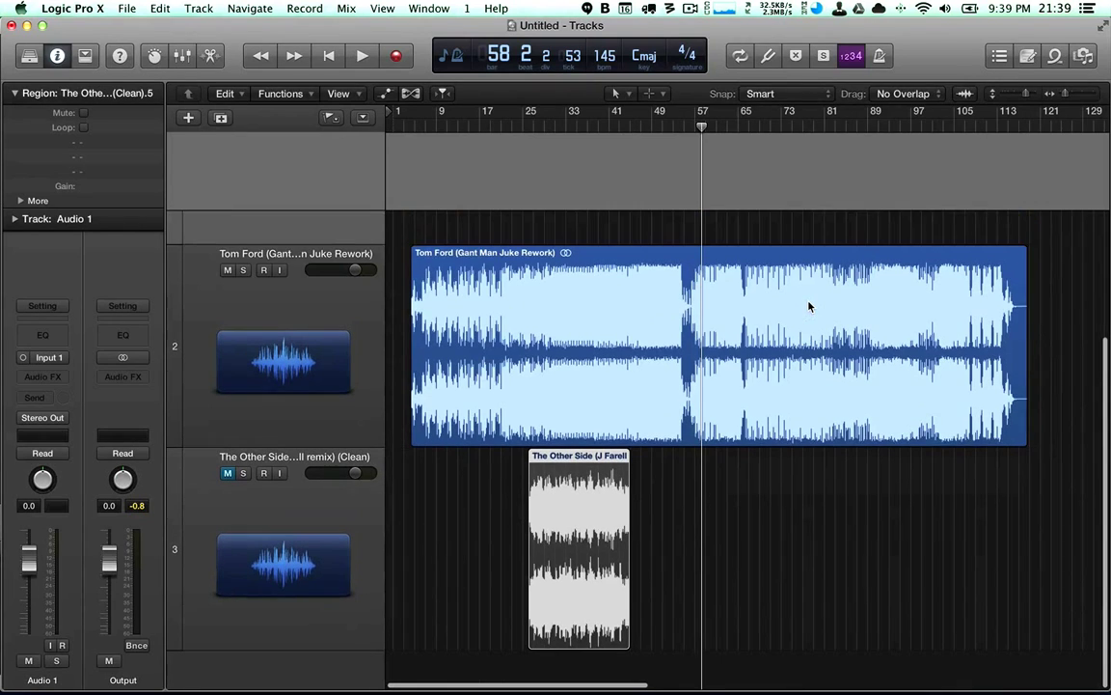
pyautogui.hscroll(1, 808, 307)
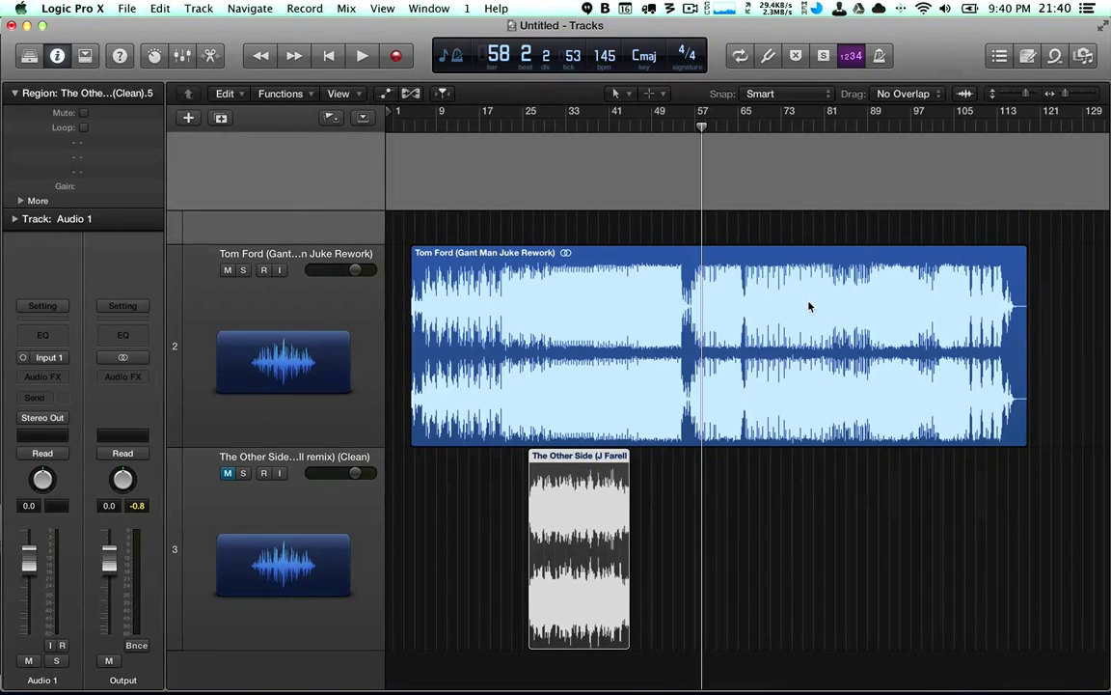